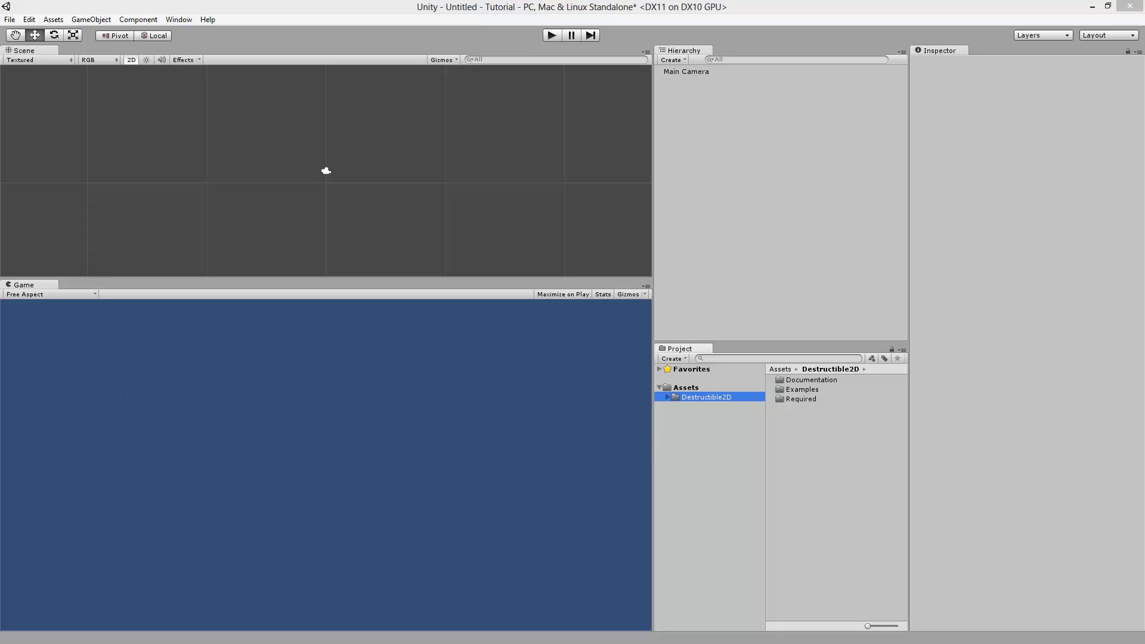
- Switch to the Textures folder in File Explorer and import Hill5.png and Rubble3.png into the Destructible2D assets folder
{"action": "key", "text": "alt+Tab"}
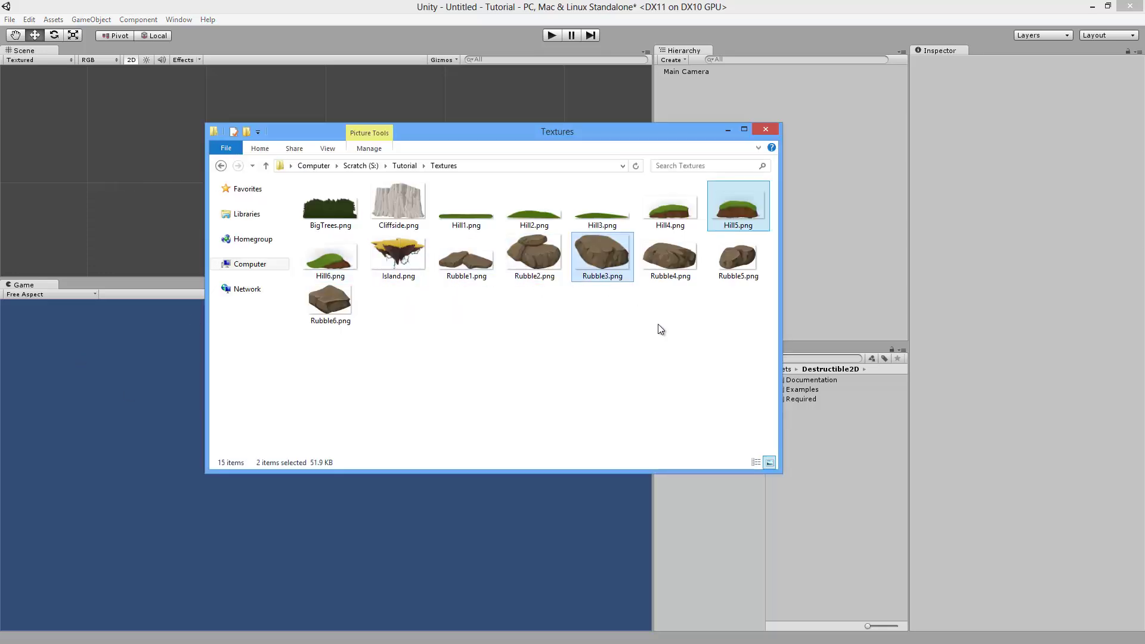
{"action": "left_click", "coordinate": [673, 385]}
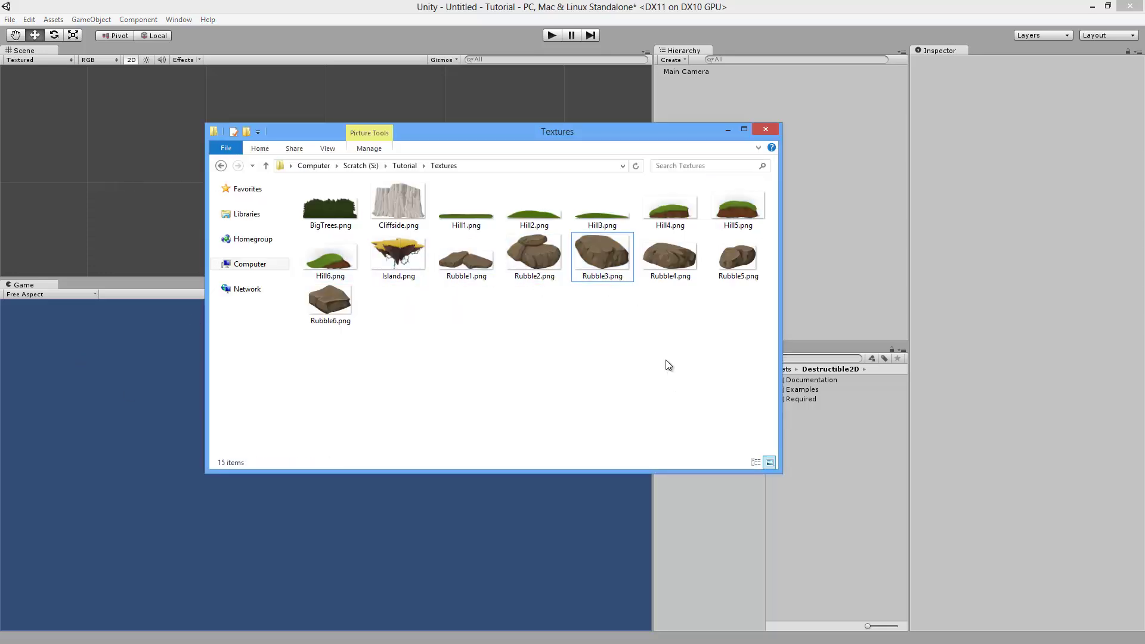
{"action": "left_click", "coordinate": [738, 213]}
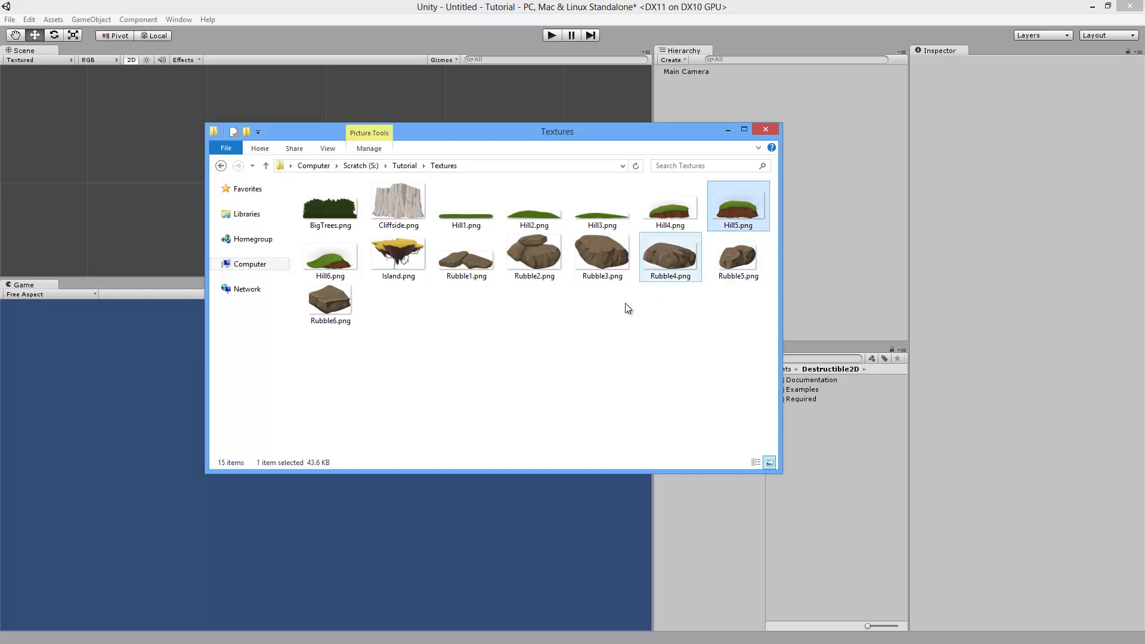
{"action": "left_click", "coordinate": [603, 265], "text": "ctrl"}
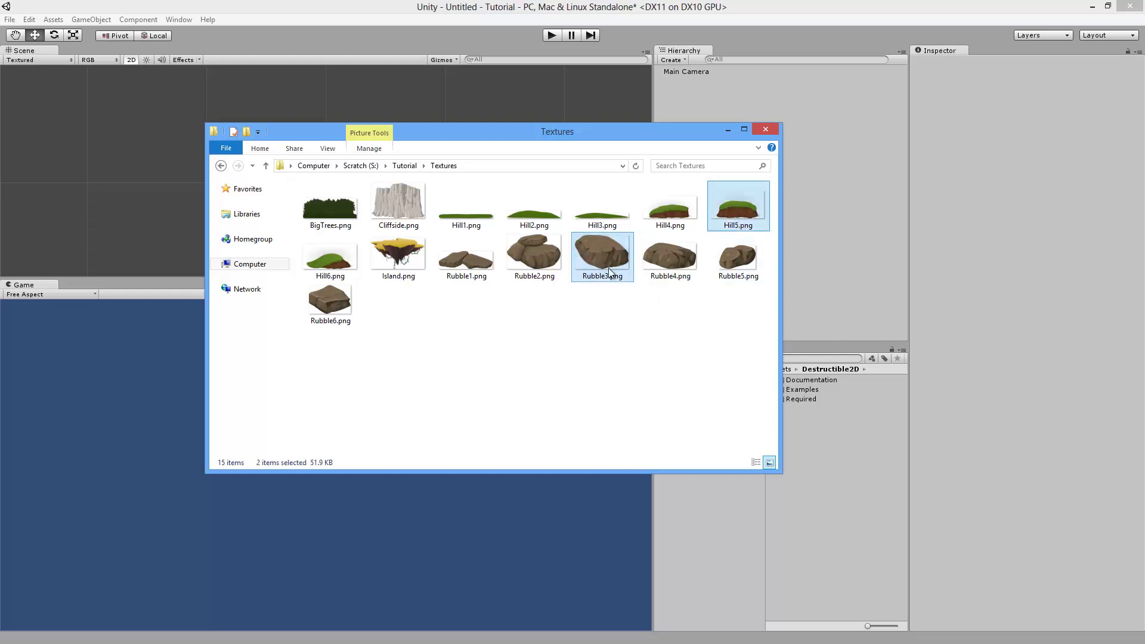
{"action": "left_click_drag", "start_coordinate": [610, 267], "coordinate": [840, 453]}
- Set the texture type of both Hill5 and Rubble3 to Sprite (2D \ uGUI) and apply the import settings
{"action": "left_click", "coordinate": [799, 421], "text": "shift"}
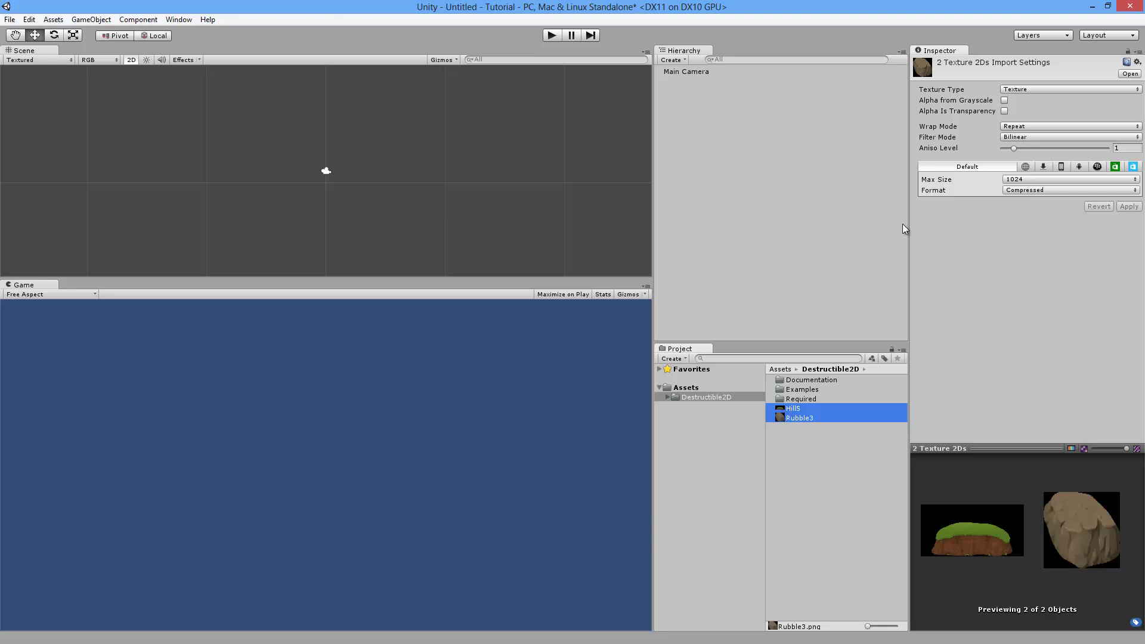
{"action": "left_click", "coordinate": [1022, 90]}
{"action": "left_click", "coordinate": [1026, 141]}
{"action": "left_click", "coordinate": [1130, 219]}
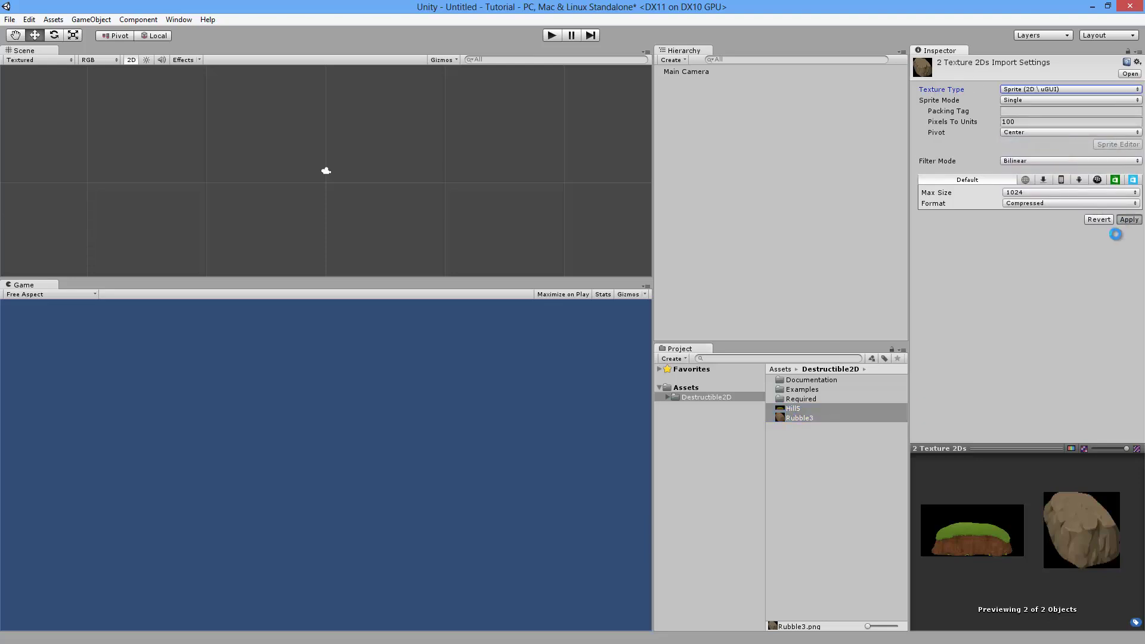
- Place the Hill5 sprite in the scene, below and to the left of the camera, at about X -7.3, Y -1.6
{"action": "left_click", "coordinate": [794, 409]}
{"action": "left_click_drag", "start_coordinate": [793, 413], "coordinate": [256, 211]}
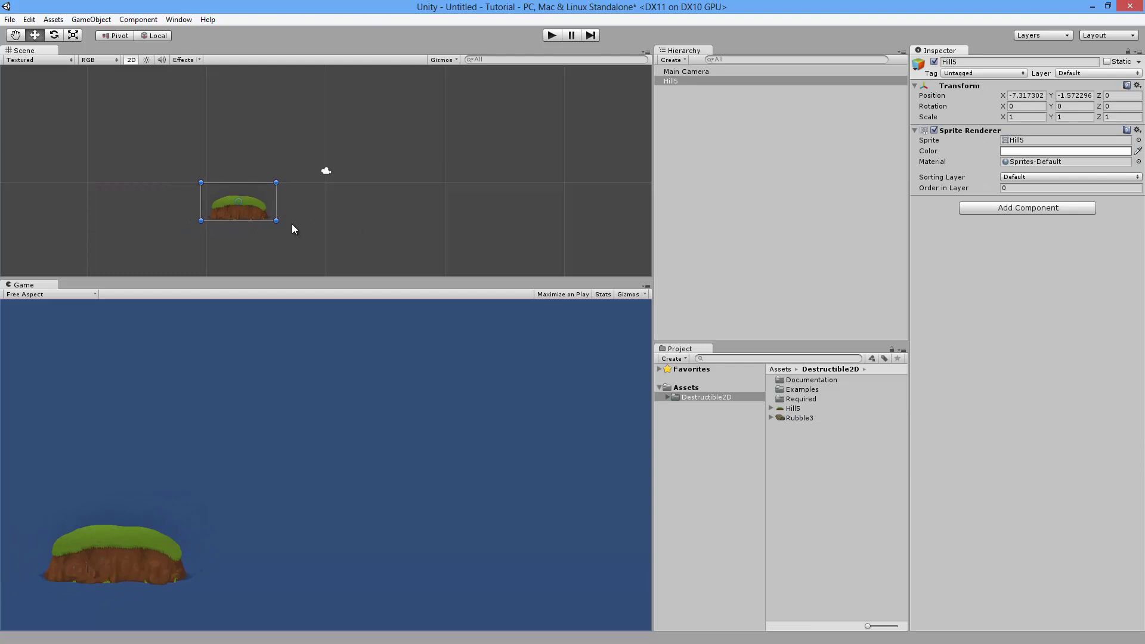
{"action": "left_click", "coordinate": [677, 82]}
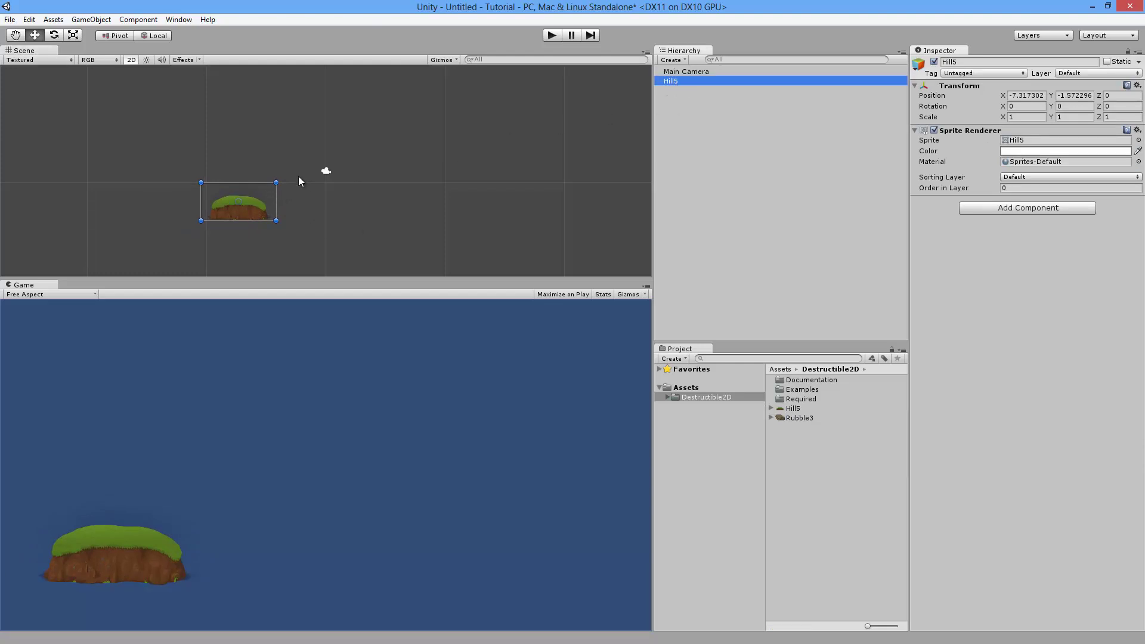
- Make the Hill5 object destructible through its Sprite Renderer component
{"action": "left_click", "coordinate": [303, 216]}
{"action": "left_click", "coordinate": [249, 212]}
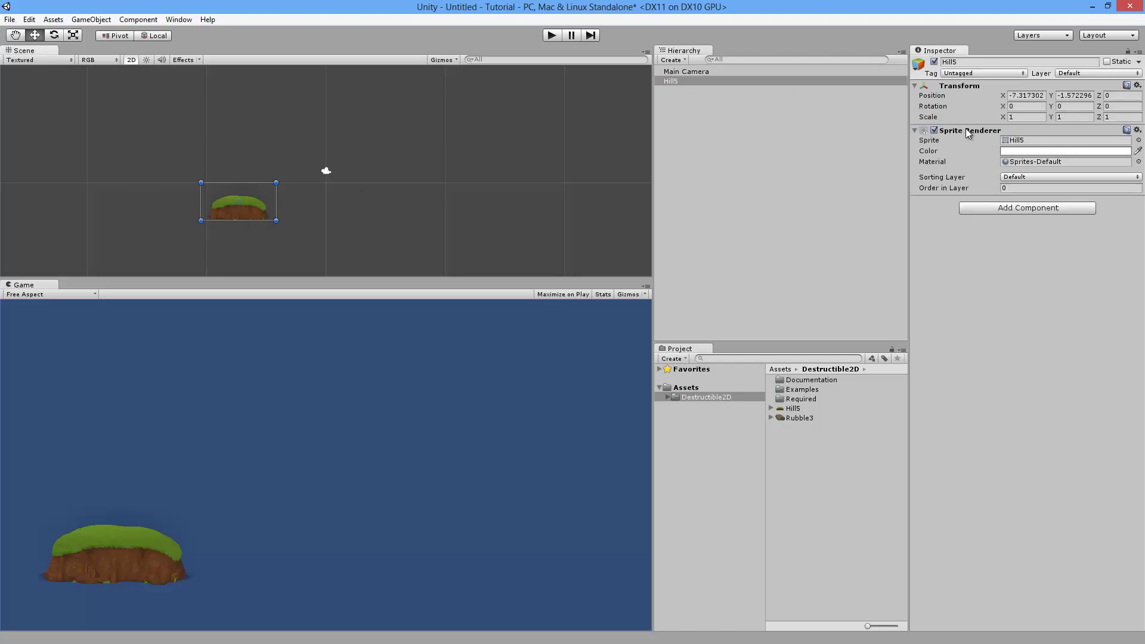
{"action": "left_click", "coordinate": [1138, 131]}
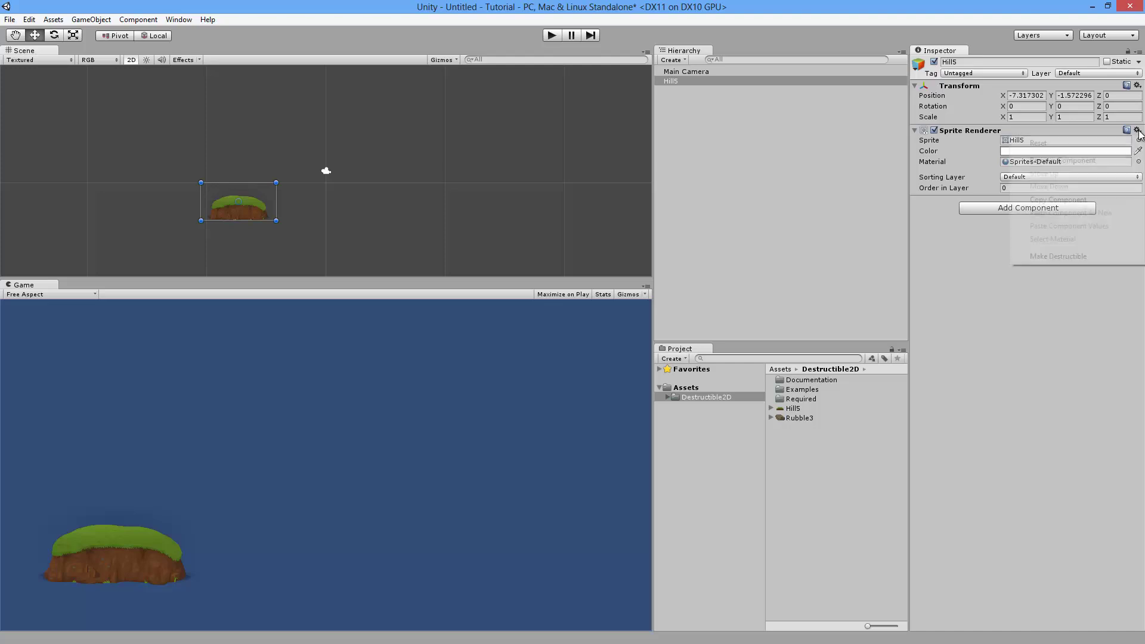
{"action": "left_click", "coordinate": [1061, 256]}
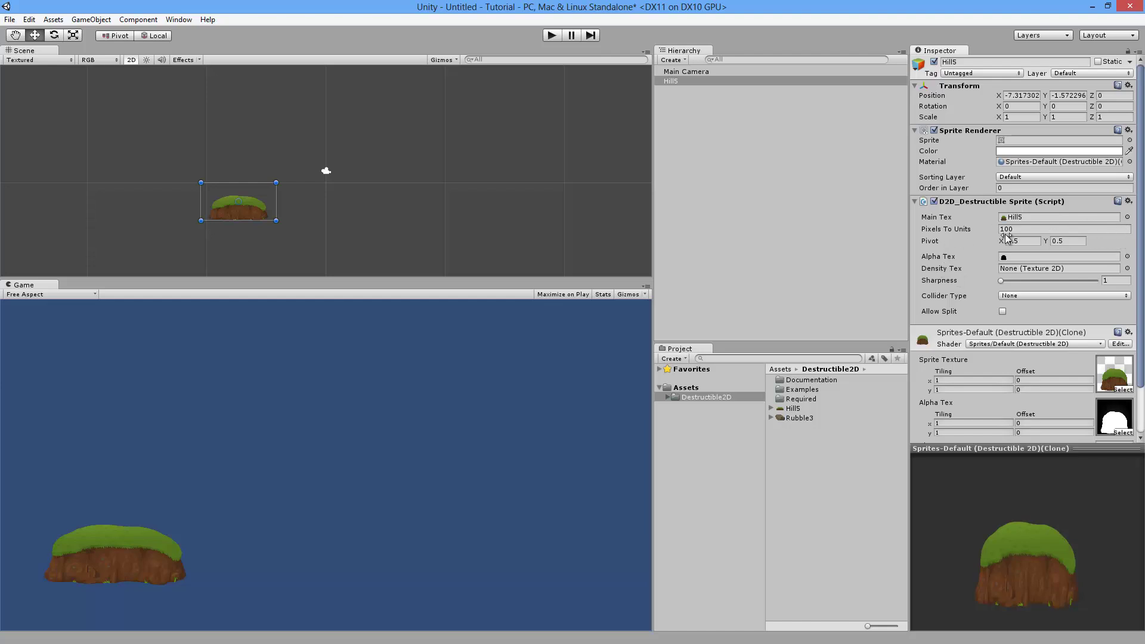
- Examine the textures assigned as Main Tex and Alpha Tex on the hill's D2D_Destructible Sprite component
{"action": "left_click", "coordinate": [1128, 217]}
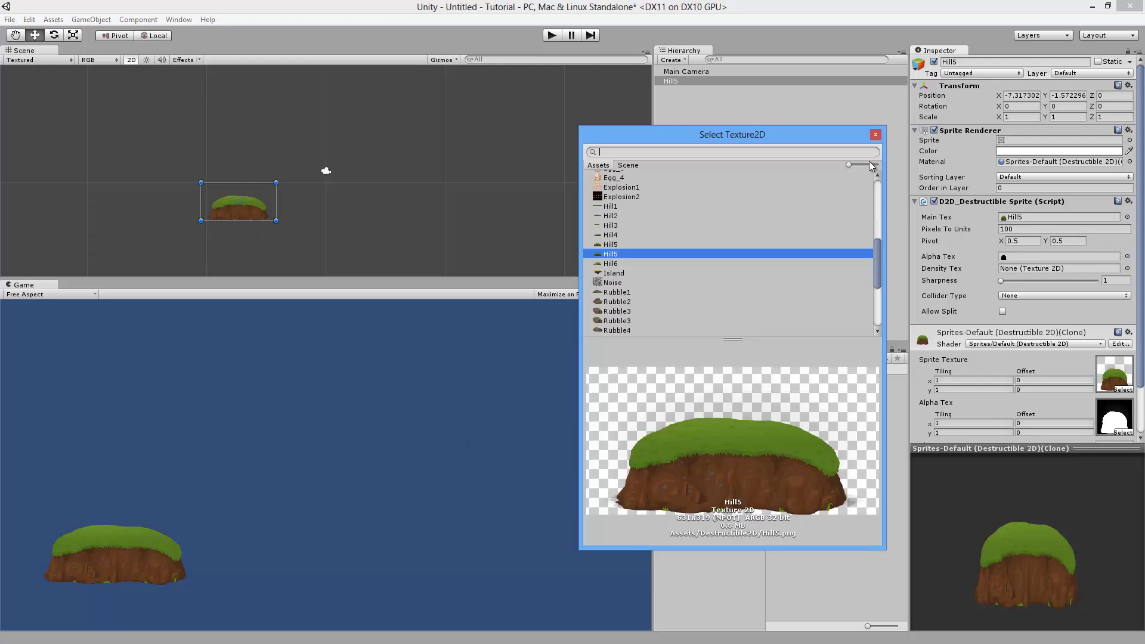
{"action": "left_click", "coordinate": [876, 135]}
{"action": "left_click", "coordinate": [1127, 257]}
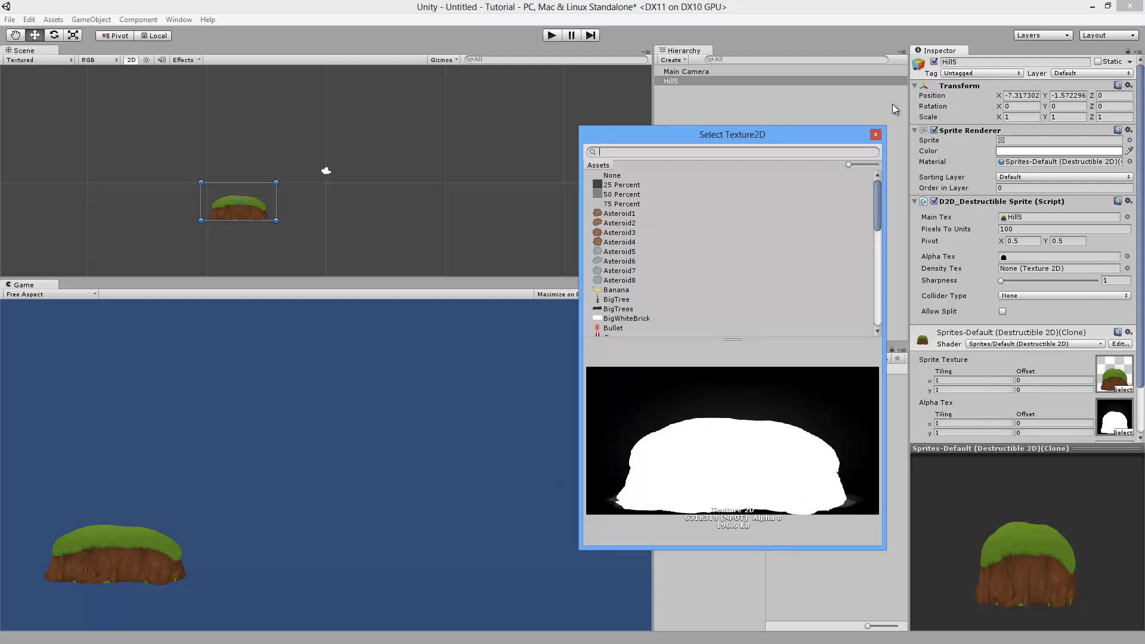
{"action": "left_click", "coordinate": [875, 135]}
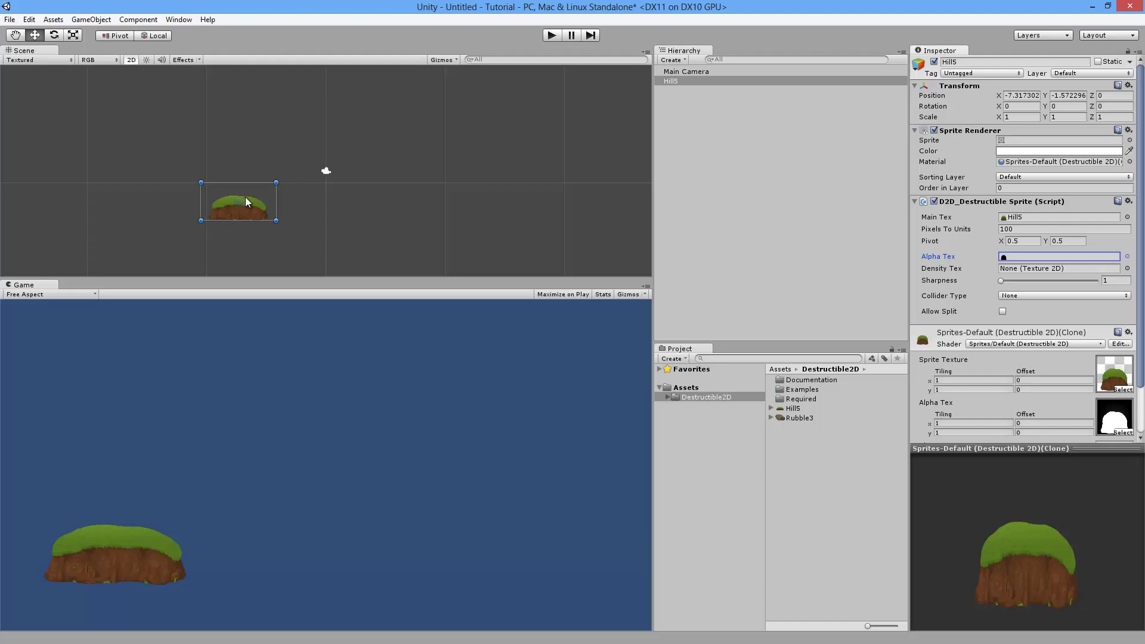
- Set the hill's Collider Type to Edge and inspect the collider outline in the scene
{"action": "left_click", "coordinate": [1048, 296]}
{"action": "left_click", "coordinate": [1043, 321]}
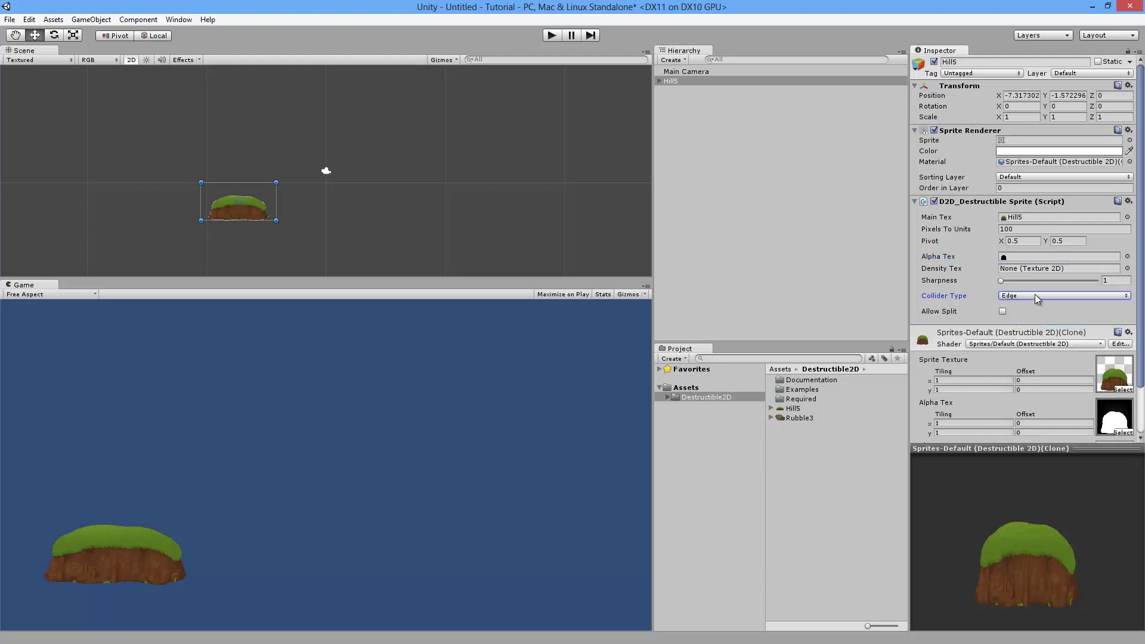
{"action": "left_click", "coordinate": [1036, 295]}
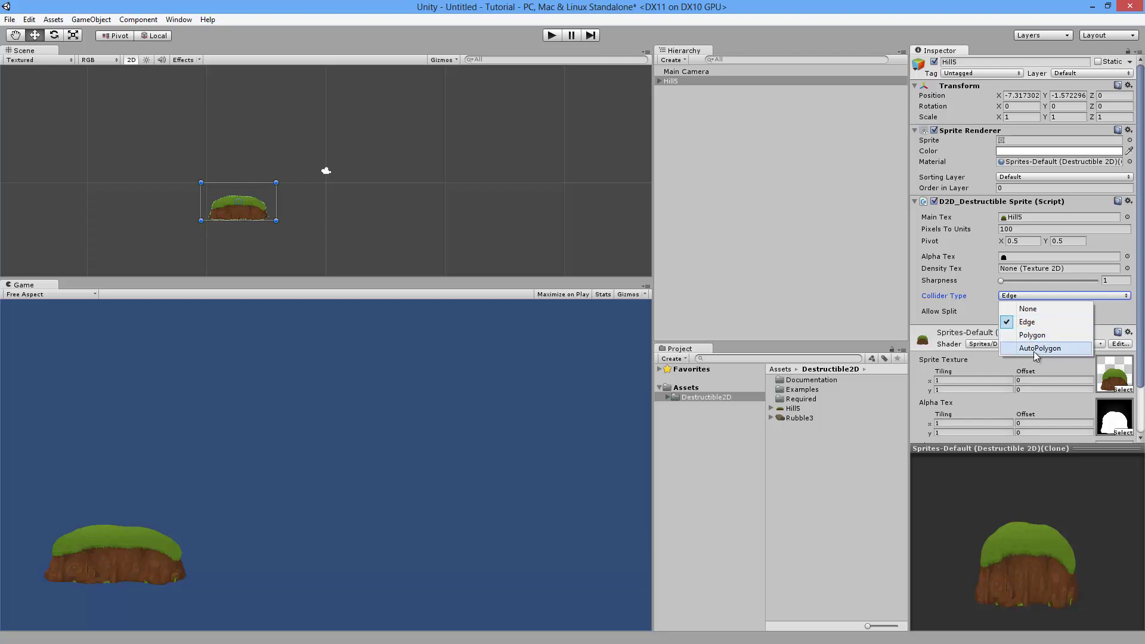
{"action": "left_click", "coordinate": [1143, 295]}
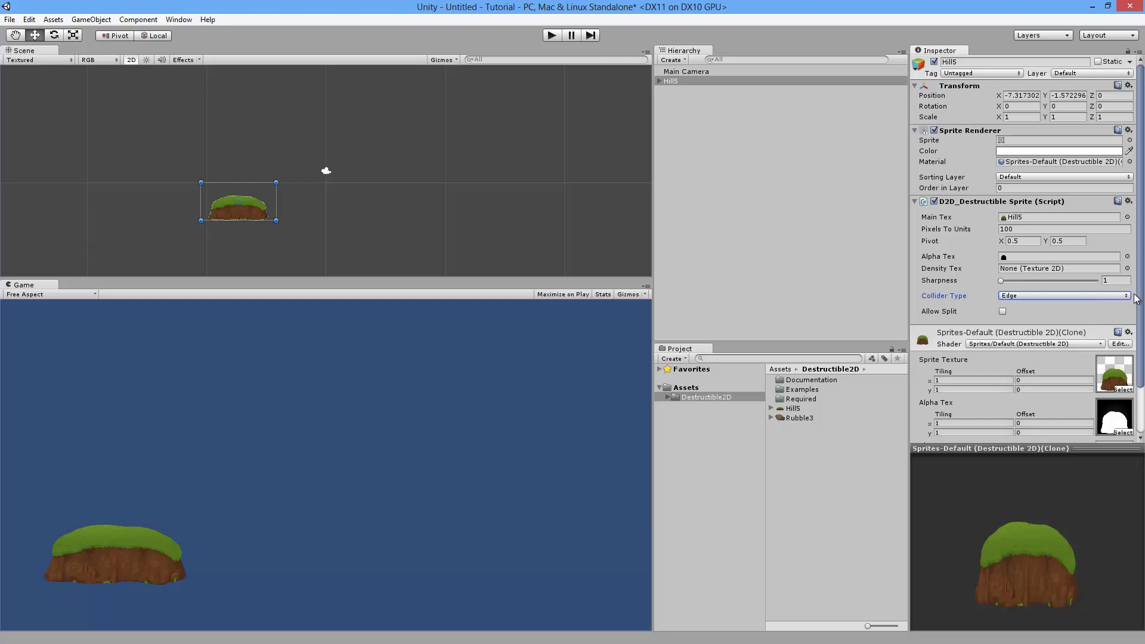
{"action": "middle_click_drag", "start_coordinate": [283, 212], "coordinate": [307, 201]}
{"action": "scroll", "coordinate": [307, 202], "scroll_direction": "up", "scroll_amount": 10}
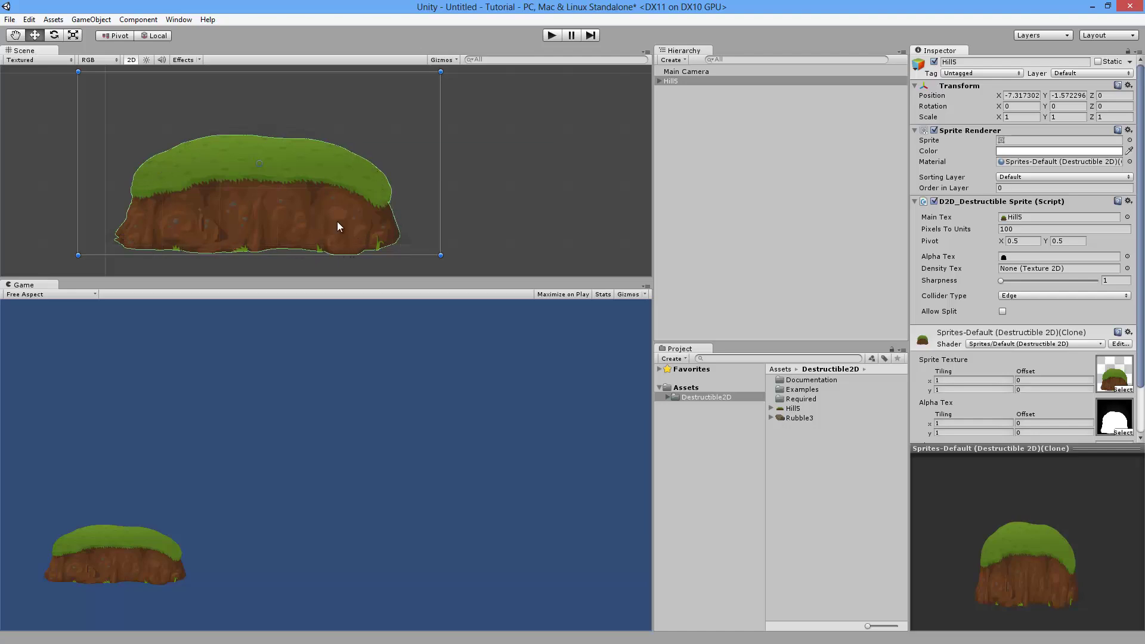
{"action": "middle_click_drag", "start_coordinate": [338, 227], "coordinate": [330, 196]}
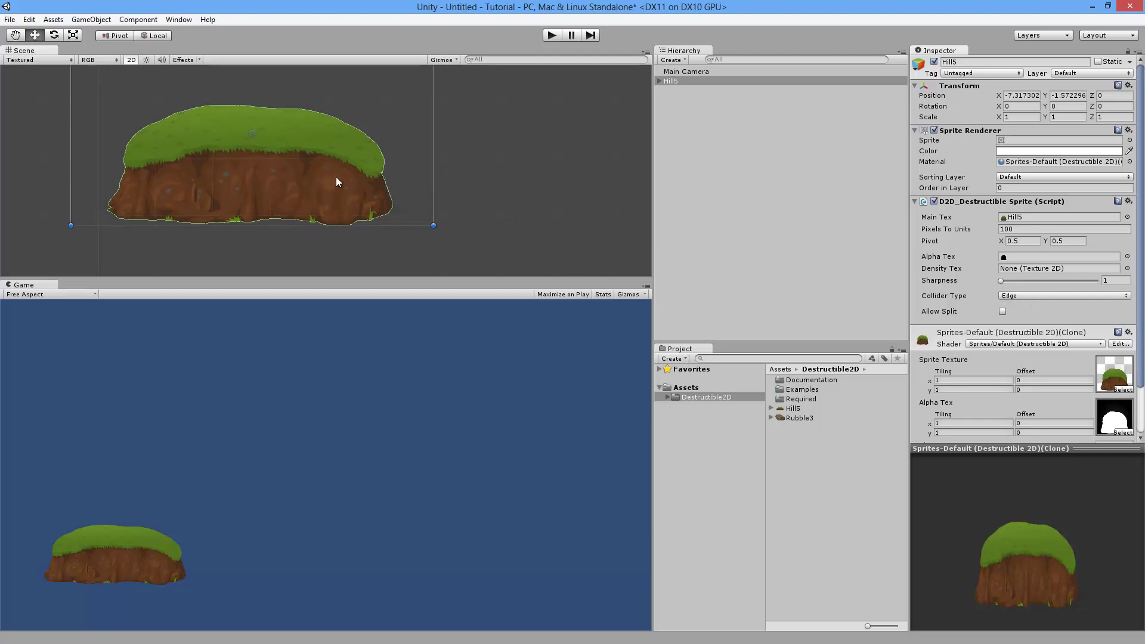
- Try the AutoPolygon collider type on the hill and inspect up close how its outline follows the sprite's edge
{"action": "left_click", "coordinate": [1024, 297]}
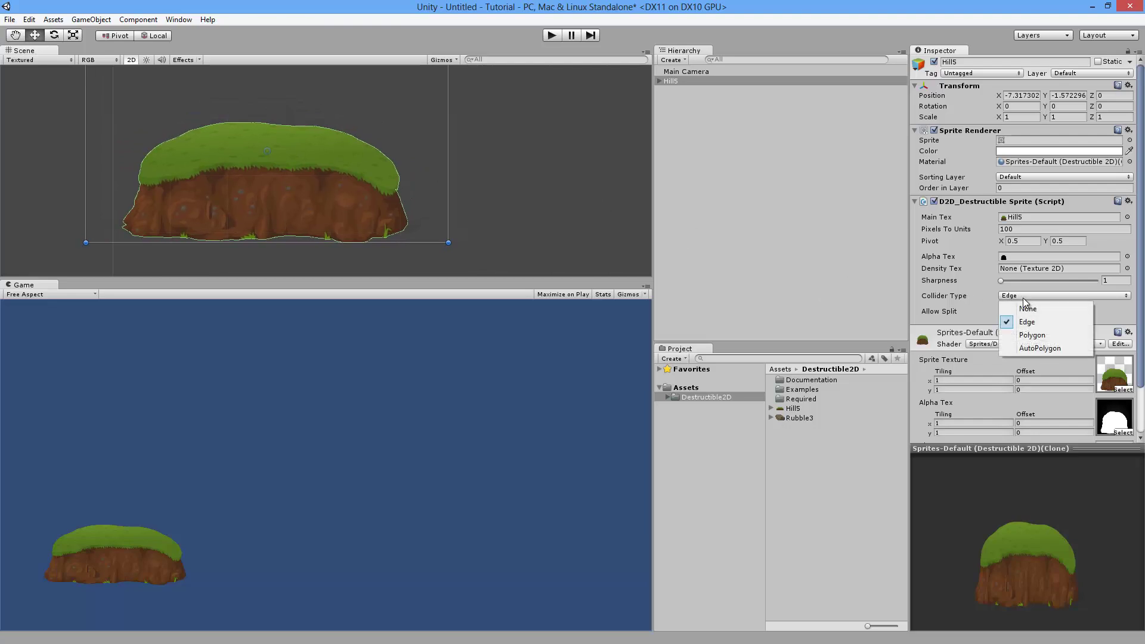
{"action": "left_click", "coordinate": [1039, 349]}
{"action": "scroll", "coordinate": [441, 198], "scroll_direction": "up", "scroll_amount": 1}
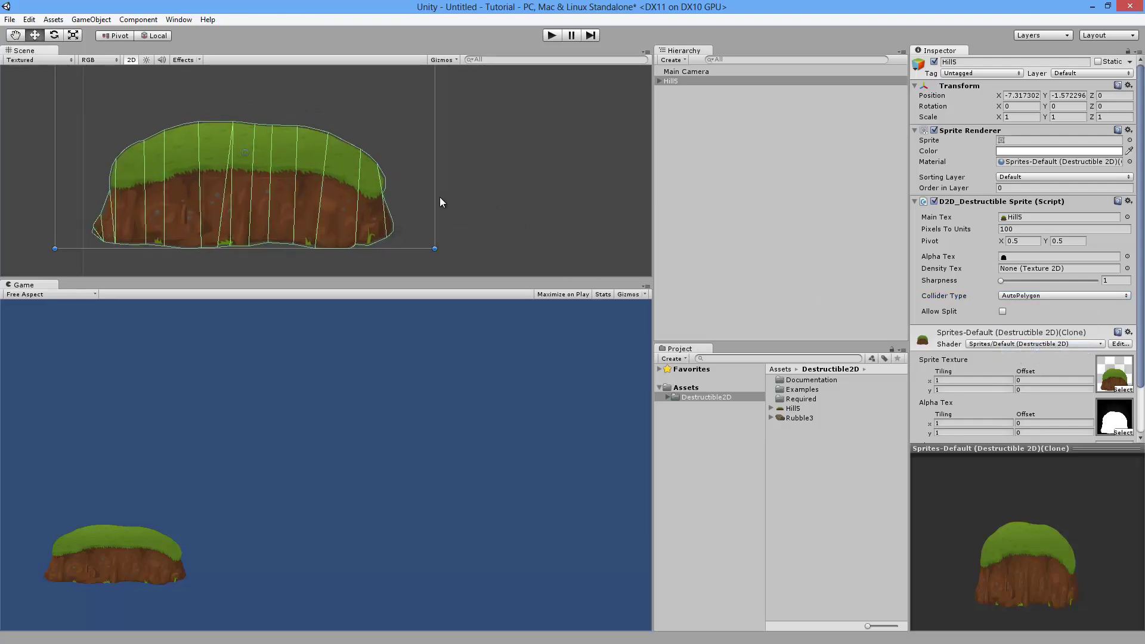
{"action": "scroll", "coordinate": [439, 197], "scroll_direction": "up", "scroll_amount": 6}
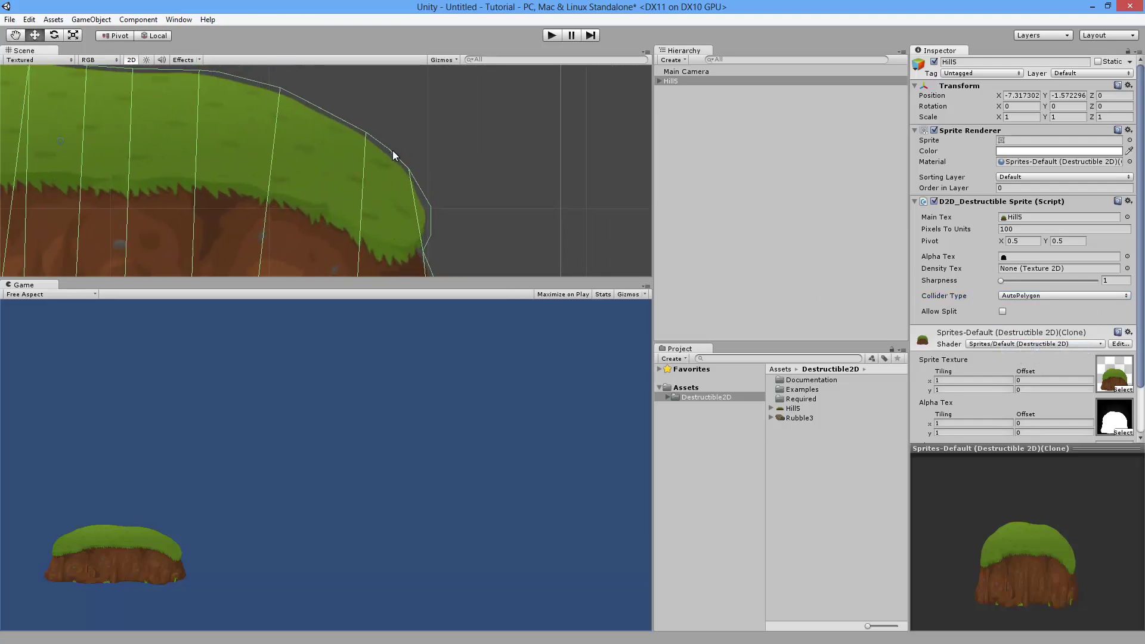
{"action": "scroll", "coordinate": [393, 152], "scroll_direction": "up", "scroll_amount": 3}
{"action": "scroll", "coordinate": [379, 207], "scroll_direction": "up", "scroll_amount": 2}
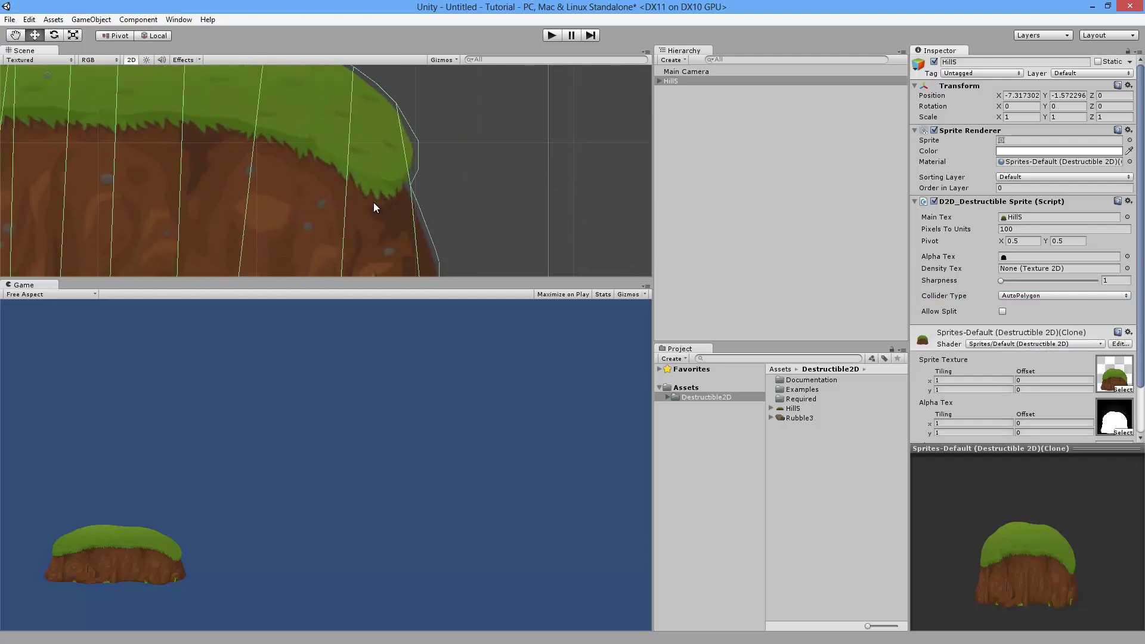
{"action": "scroll", "coordinate": [401, 141], "scroll_direction": "up", "scroll_amount": 4}
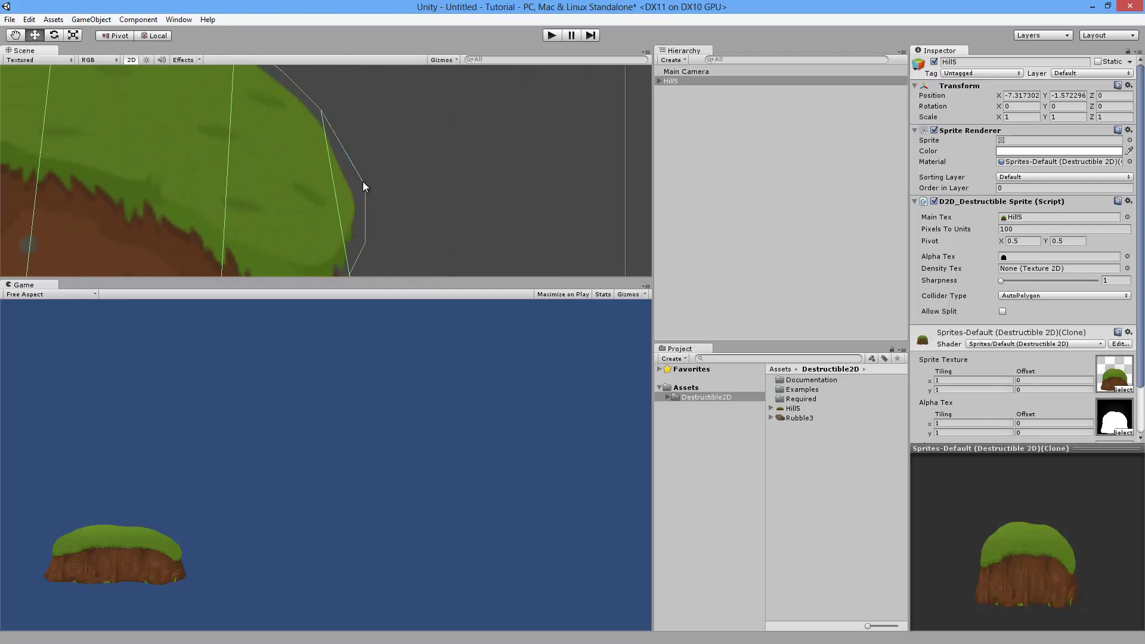
{"action": "scroll", "coordinate": [364, 176], "scroll_direction": "down", "scroll_amount": 1}
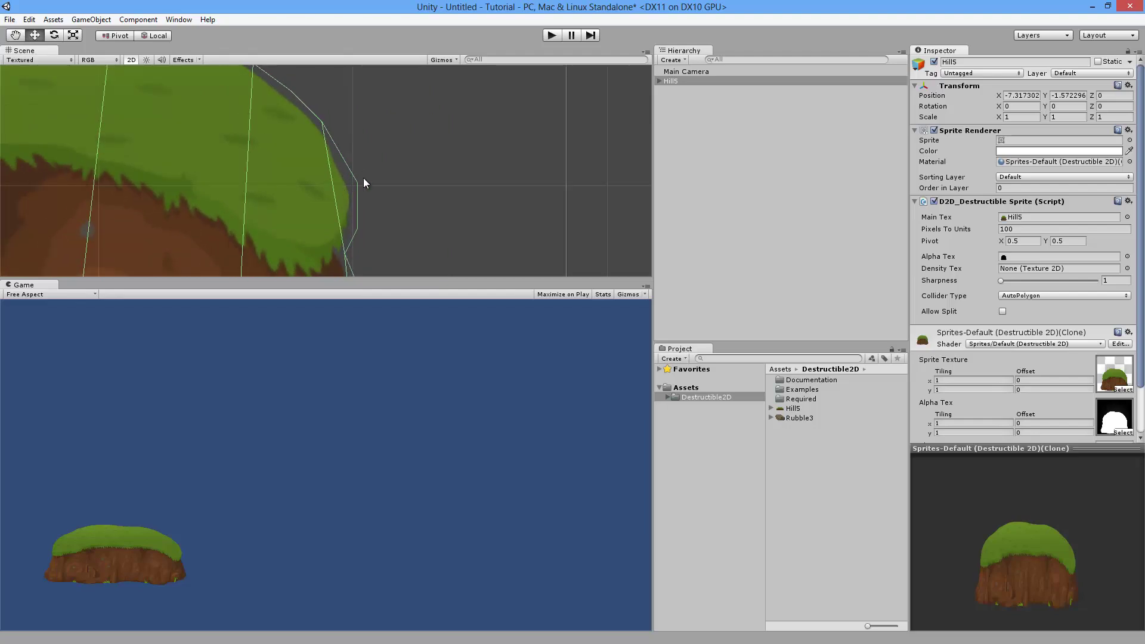
{"action": "scroll", "coordinate": [358, 182], "scroll_direction": "down", "scroll_amount": 5}
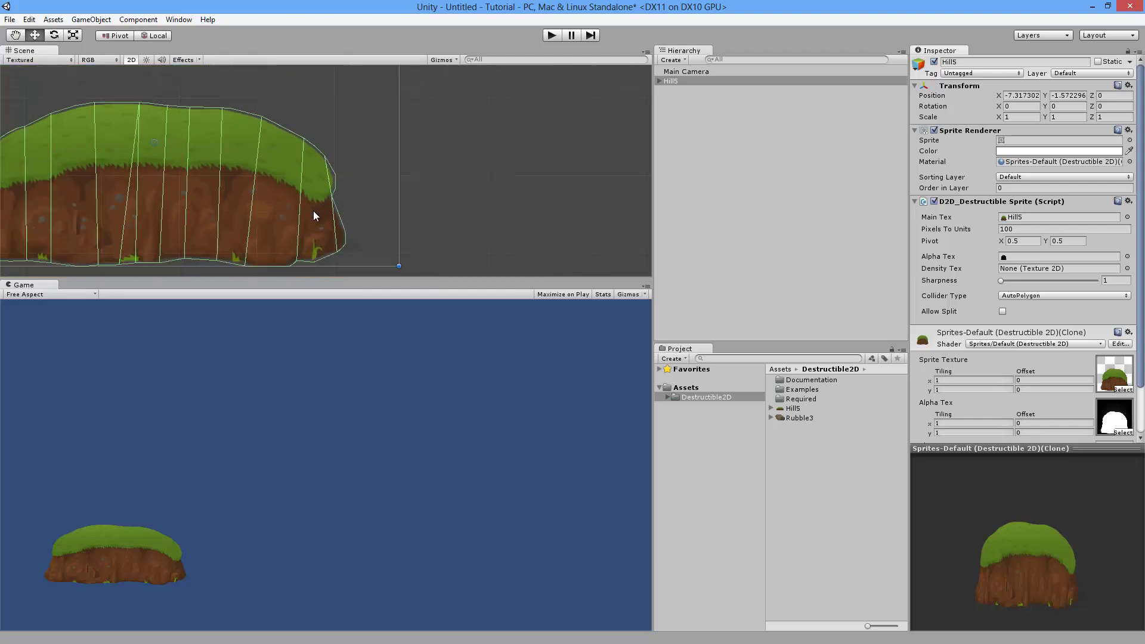
{"action": "scroll", "coordinate": [316, 216], "scroll_direction": "down", "scroll_amount": 1}
{"action": "middle_click_drag", "start_coordinate": [300, 186], "coordinate": [382, 150]}
{"action": "scroll", "coordinate": [358, 179], "scroll_direction": "down", "scroll_amount": 1}
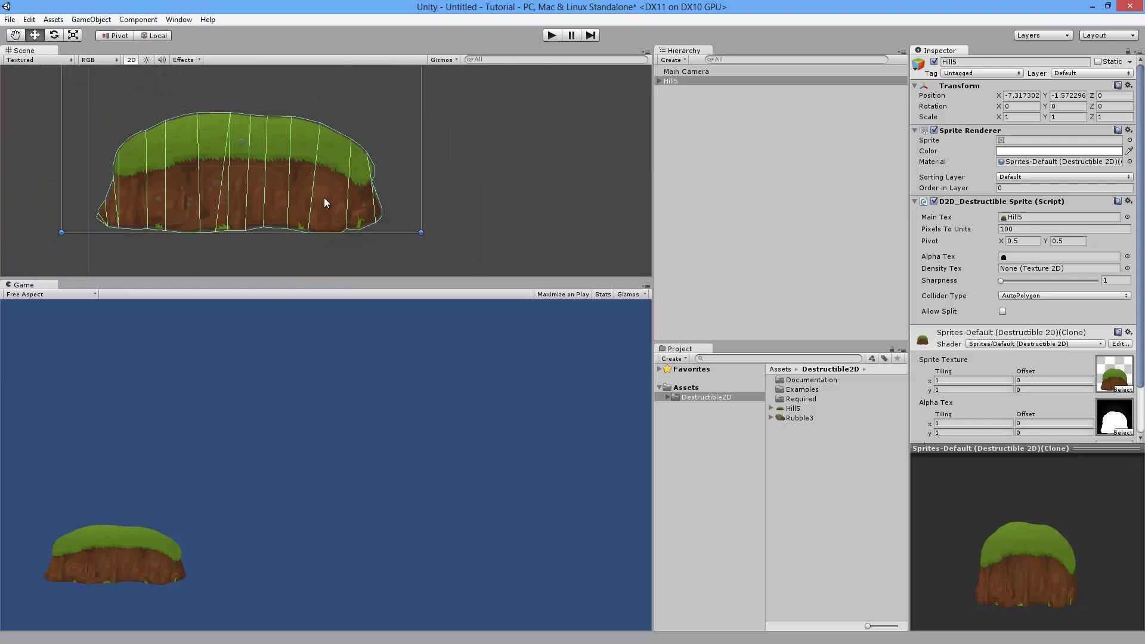
{"action": "middle_click_drag", "start_coordinate": [293, 185], "coordinate": [317, 176]}
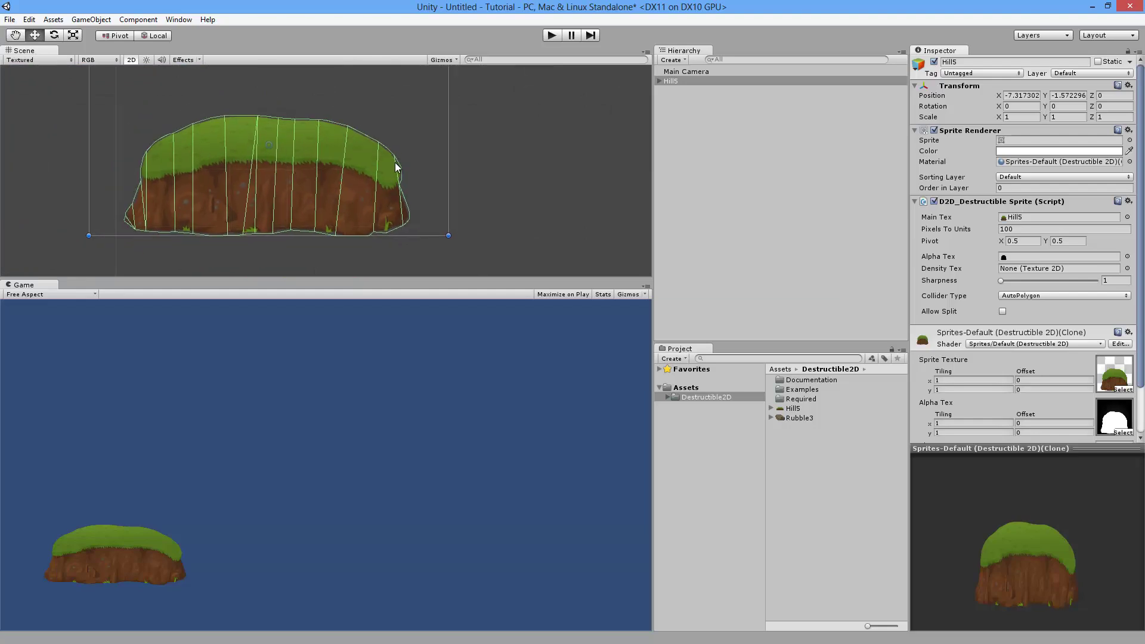
- Try the Polygon collider type on the hill and set it back to Edge
{"action": "left_click", "coordinate": [1063, 297]}
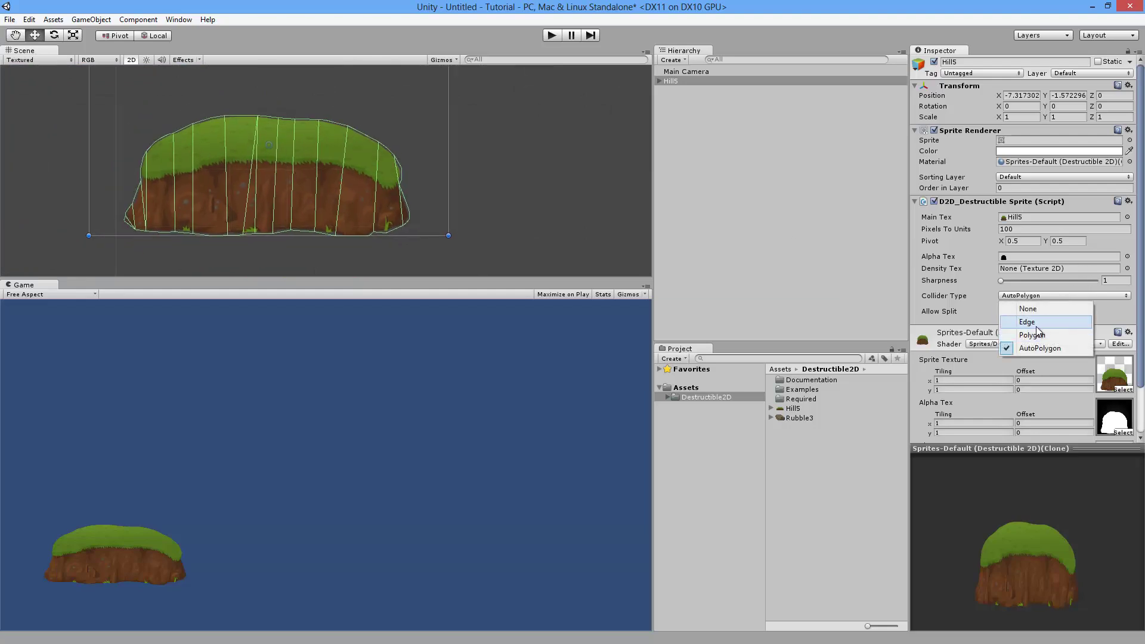
{"action": "left_click", "coordinate": [1038, 335]}
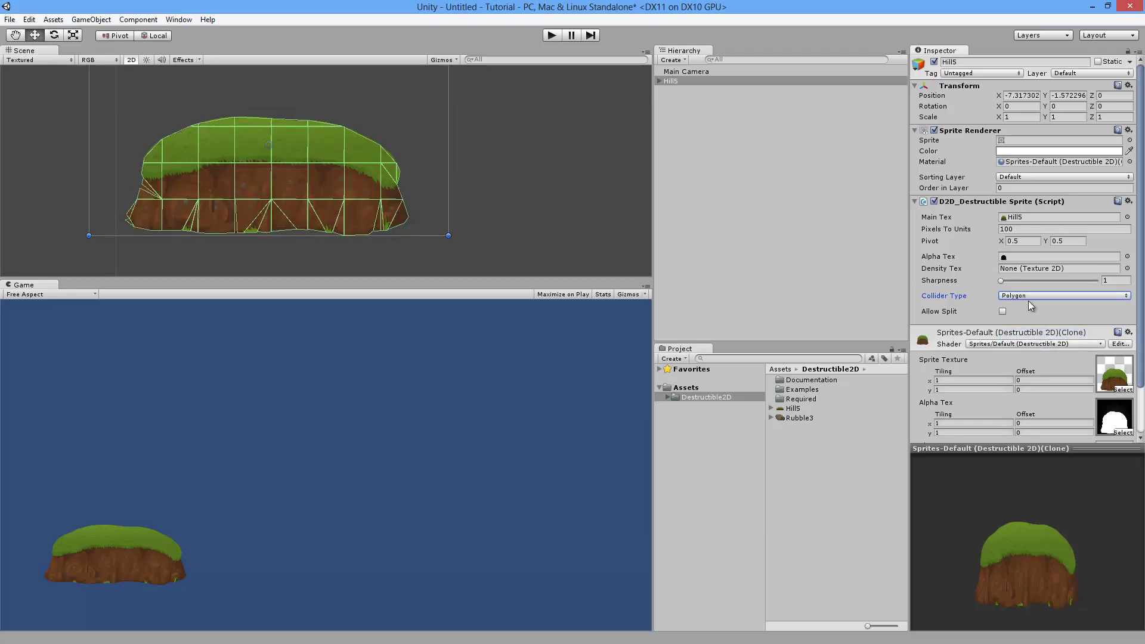
{"action": "left_click", "coordinate": [1030, 299]}
{"action": "left_click", "coordinate": [1037, 325]}
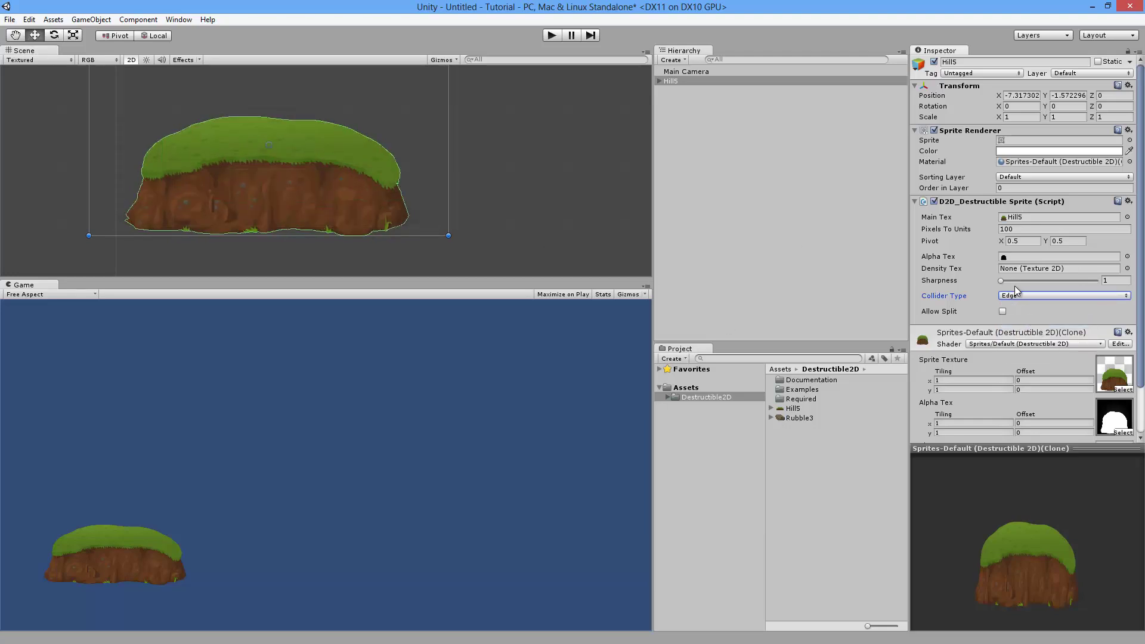
- Duplicate the hill three times and line up the copies side by side to form a continuous row of four
{"action": "scroll", "coordinate": [373, 168], "scroll_direction": "down", "scroll_amount": 5}
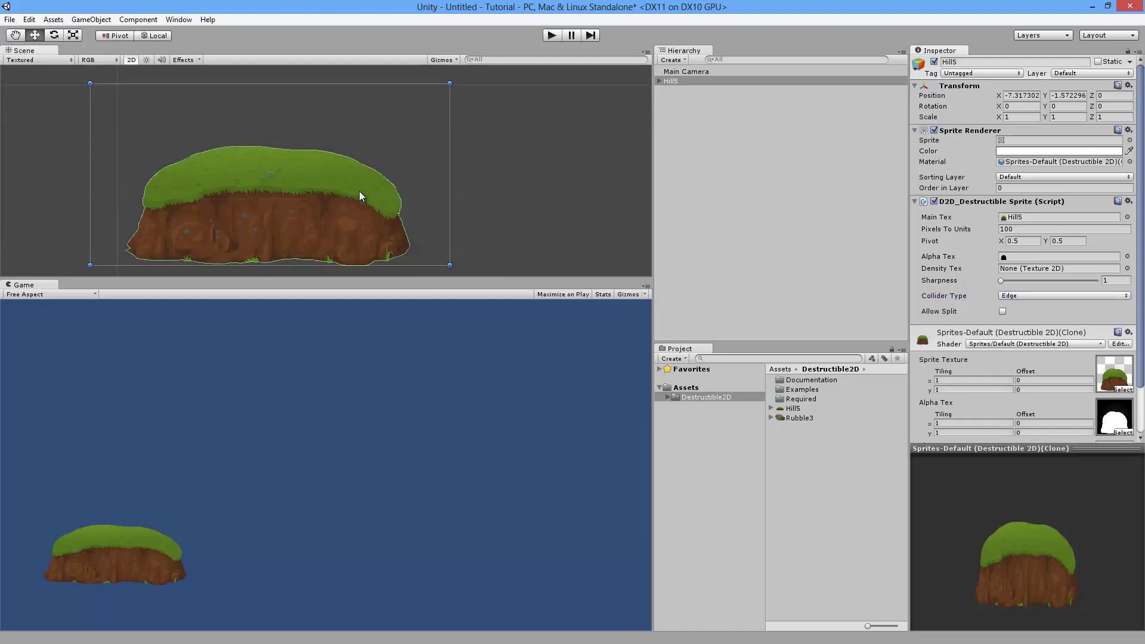
{"action": "scroll", "coordinate": [321, 203], "scroll_direction": "down", "scroll_amount": 2}
{"action": "left_click", "coordinate": [352, 186]}
{"action": "left_click", "coordinate": [327, 194]}
{"action": "middle_click_drag", "start_coordinate": [326, 195], "coordinate": [235, 189]}
{"action": "key", "text": "ctrl+d"}
{"action": "left_click_drag", "start_coordinate": [229, 197], "coordinate": [395, 198]}
{"action": "key", "text": "ctrl+d"}
{"action": "key", "text": "ctrl+d"}
{"action": "left_click_drag", "start_coordinate": [480, 199], "coordinate": [543, 194]}
{"action": "left_click", "coordinate": [568, 185]}
- Place the Rubble3 sprite in the scene above the row of hills, at about X -5.5, Y 0.7
{"action": "left_click", "coordinate": [802, 419]}
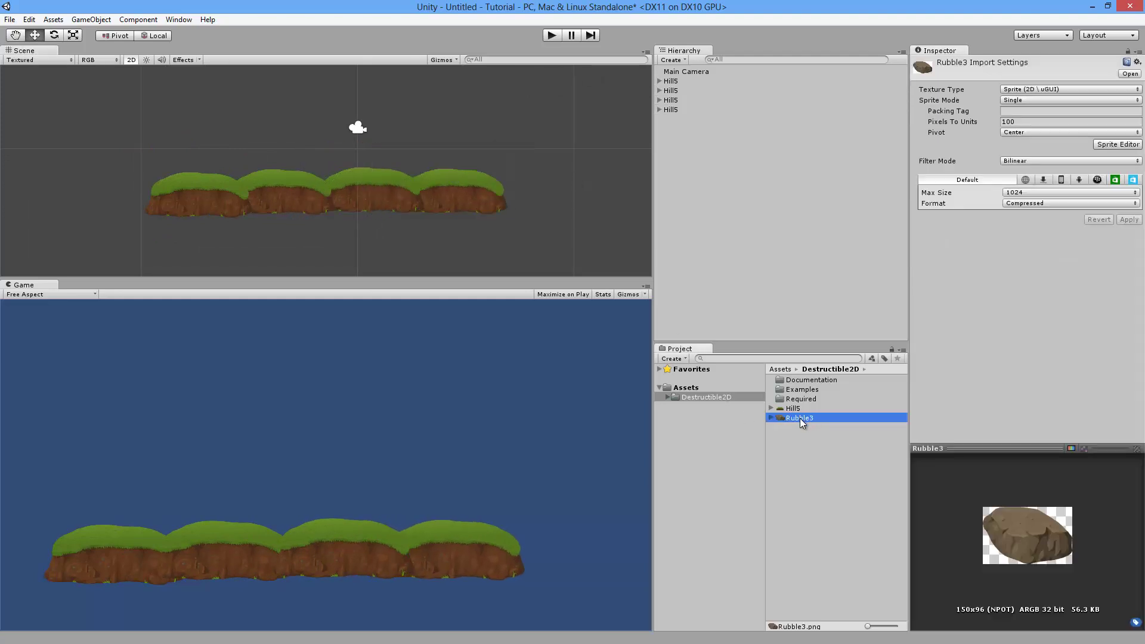
{"action": "left_click_drag", "start_coordinate": [798, 419], "coordinate": [239, 134]}
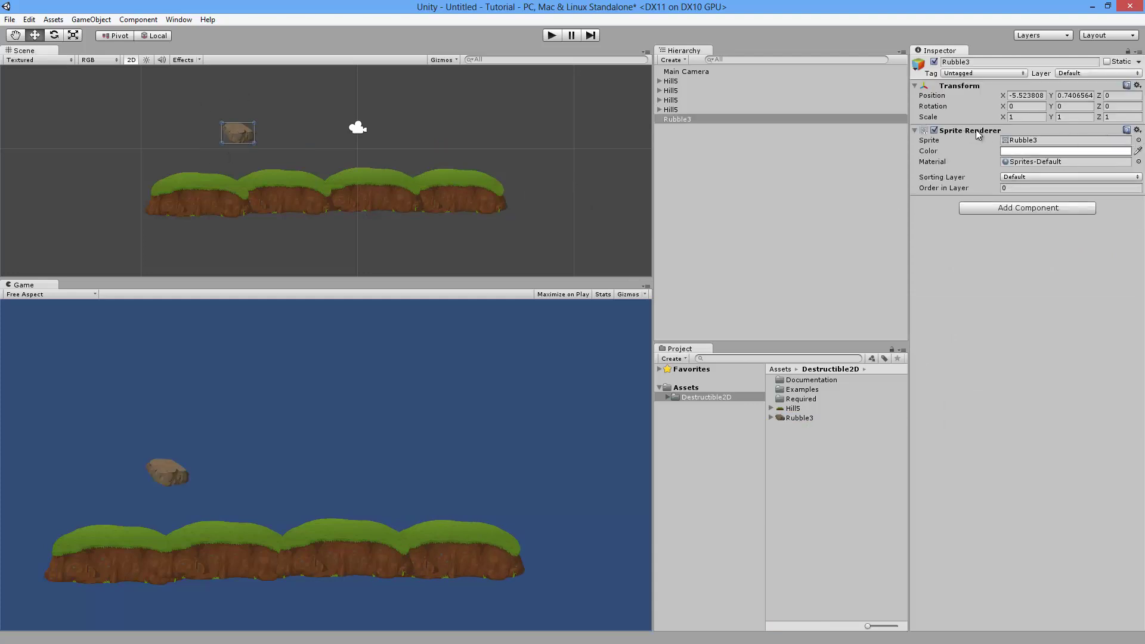
- Make the Rubble3 rock destructible and set its collider type to Polygon
{"action": "left_click", "coordinate": [1138, 131]}
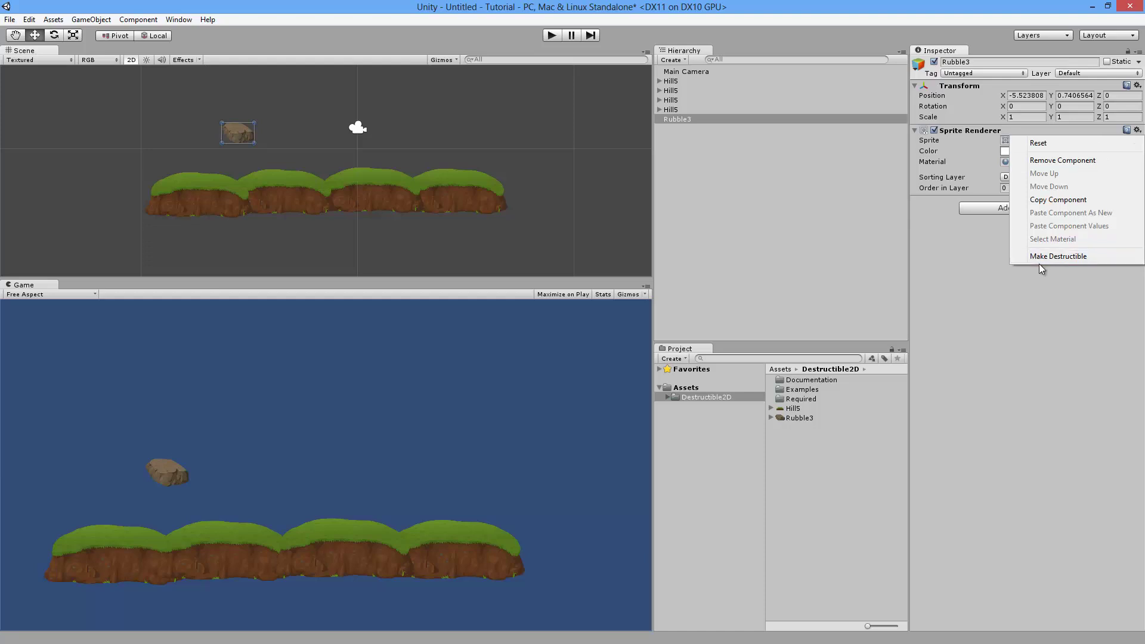
{"action": "left_click", "coordinate": [1050, 256]}
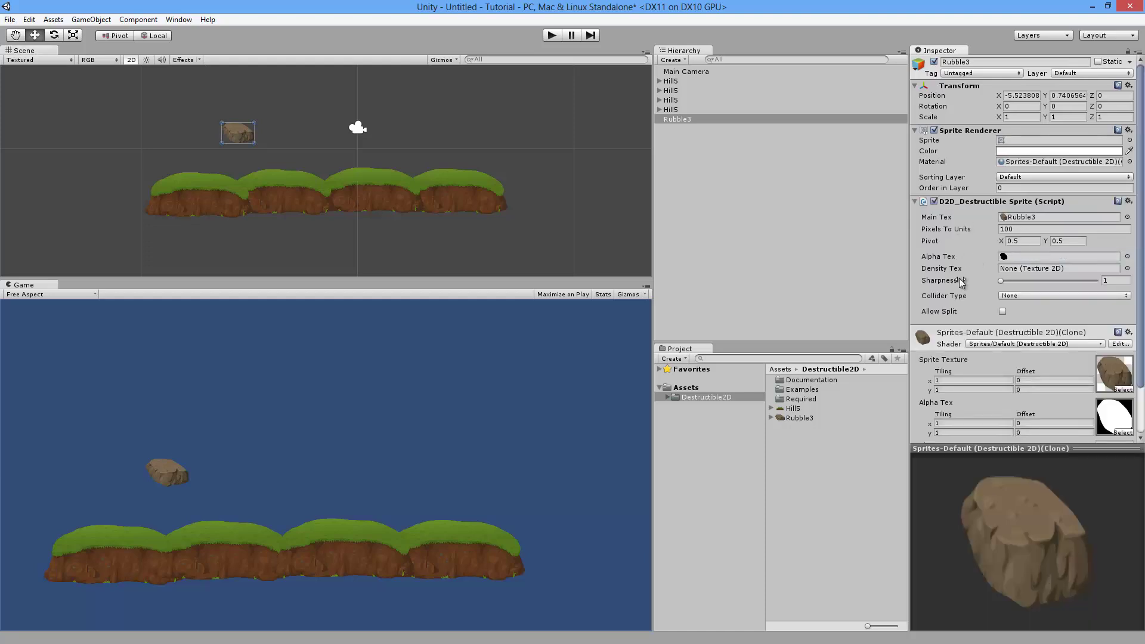
{"action": "left_click", "coordinate": [1033, 296]}
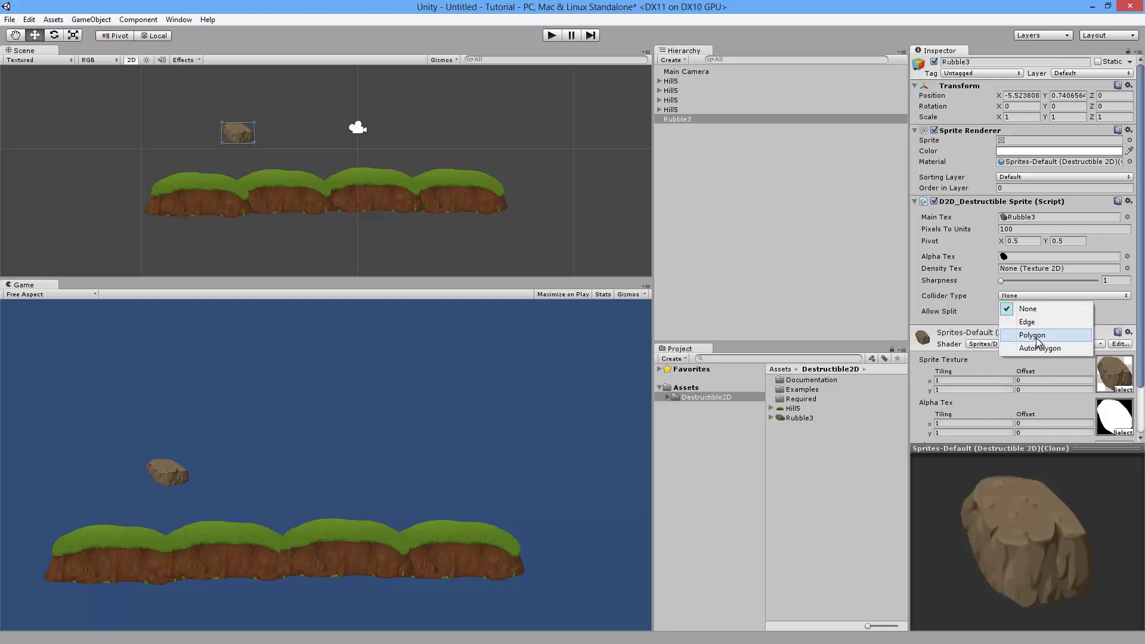
{"action": "left_click", "coordinate": [1033, 335]}
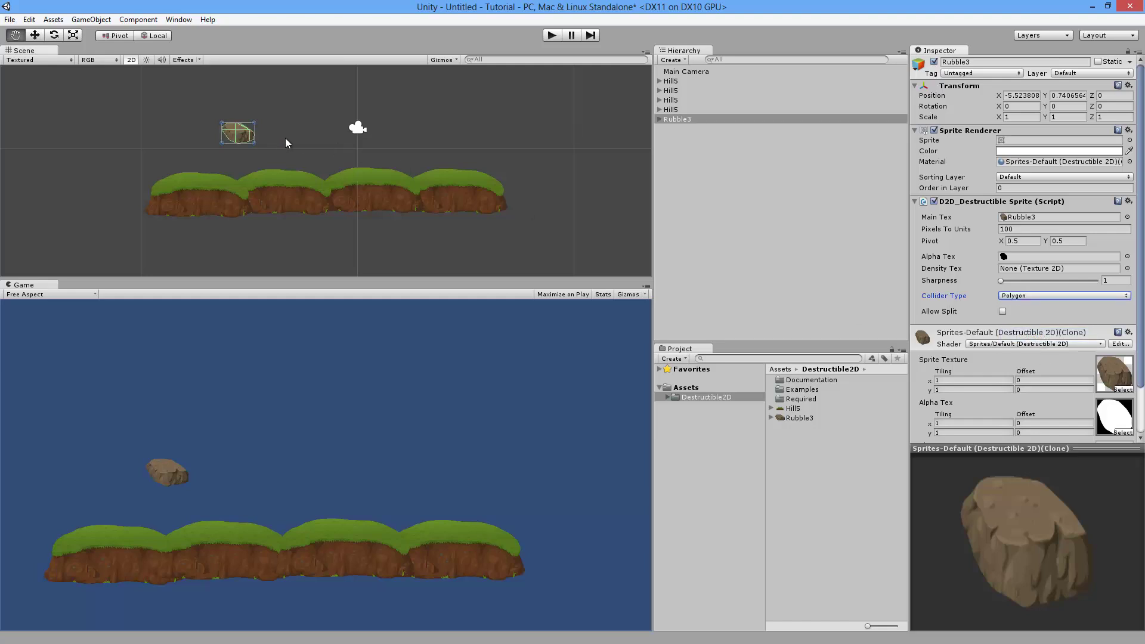
- Duplicate the rock four times and scatter the copies above the row of hills
{"action": "middle_click_drag", "start_coordinate": [285, 137], "coordinate": [278, 143]}
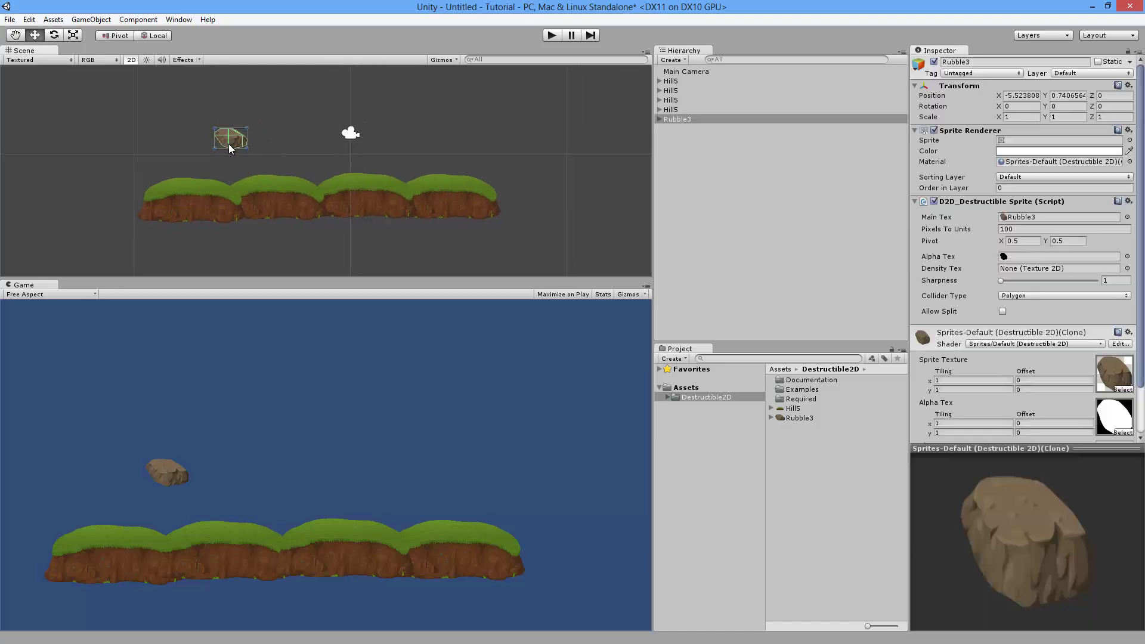
{"action": "key", "text": "ctrl+d"}
{"action": "left_click_drag", "start_coordinate": [235, 140], "coordinate": [412, 133]}
{"action": "key", "text": "ctrl+d"}
{"action": "key", "text": "ctrl+d"}
{"action": "key", "text": "ctrl+d"}
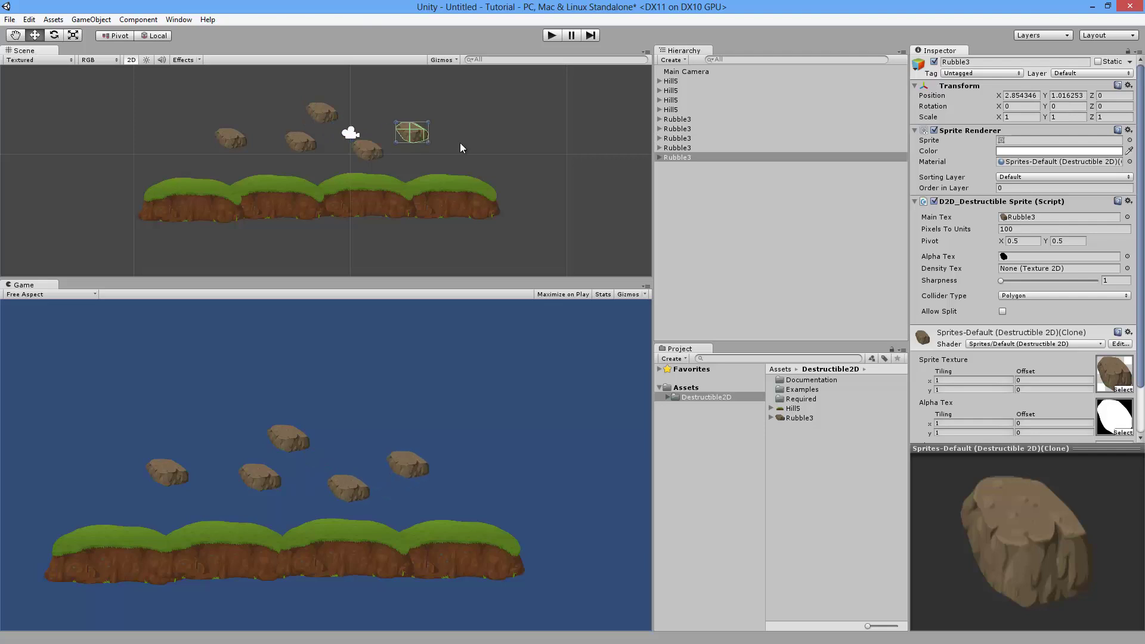
{"action": "left_click", "coordinate": [486, 128]}
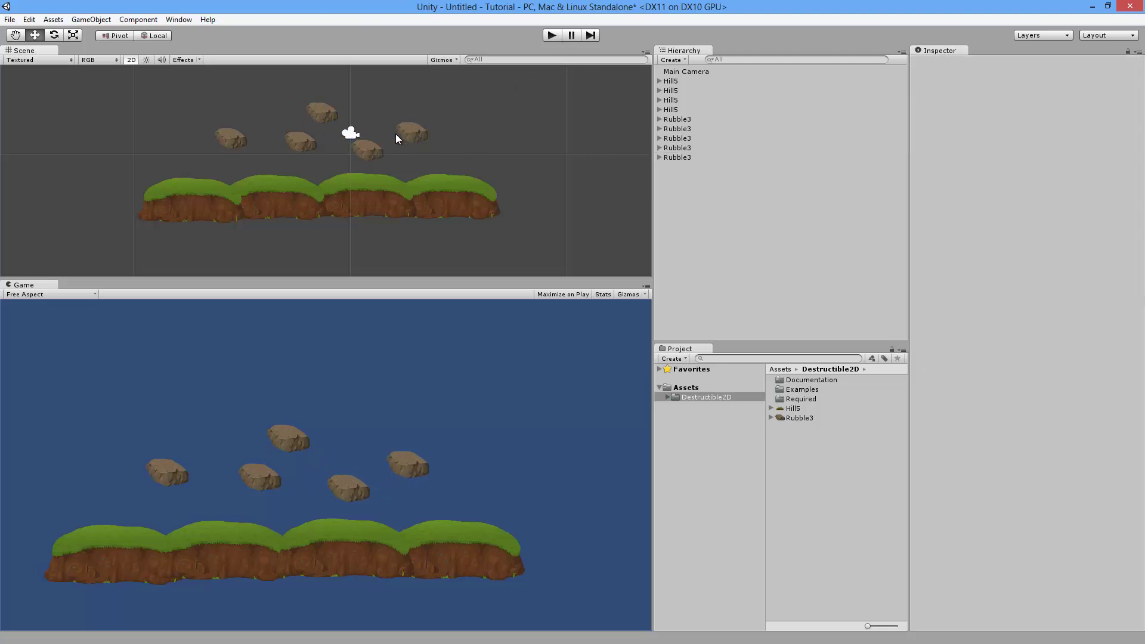
- Add a Rigidbody 2D component to all five Rubble3 rocks at once
{"action": "left_click", "coordinate": [677, 118]}
{"action": "left_click", "coordinate": [677, 157], "text": "shift"}
{"action": "left_click", "coordinate": [1041, 335]}
{"action": "type", "text": "rig"}
{"action": "left_click", "coordinate": [992, 393]}
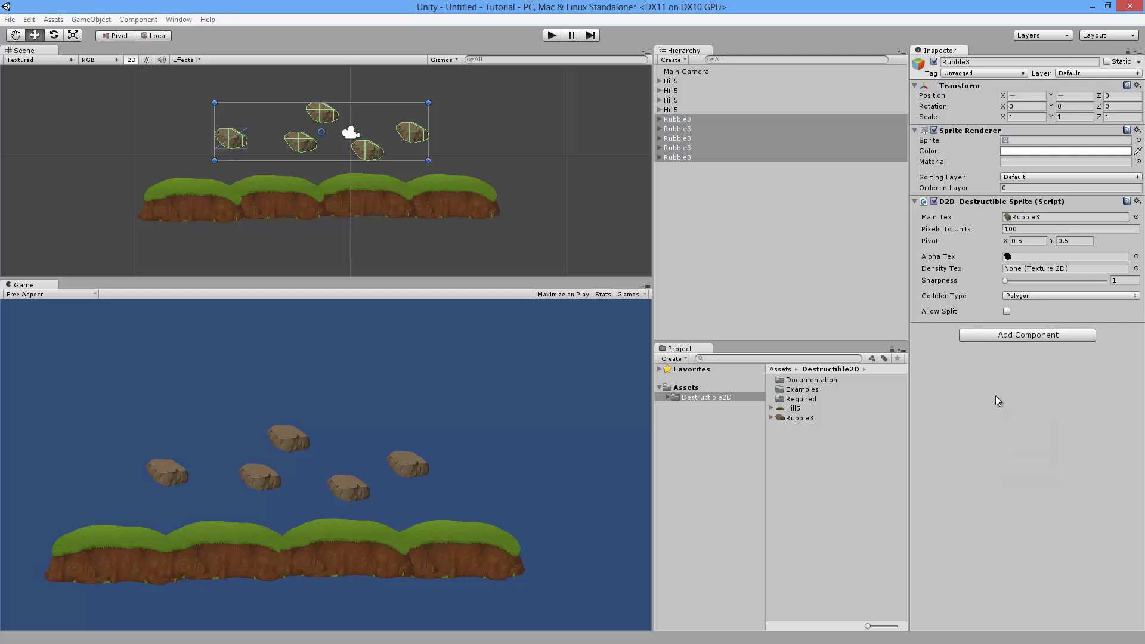
- Run the game to check how the rocks fall onto the hills, and stop it
{"action": "left_click", "coordinate": [707, 189]}
{"action": "left_click", "coordinate": [550, 37]}
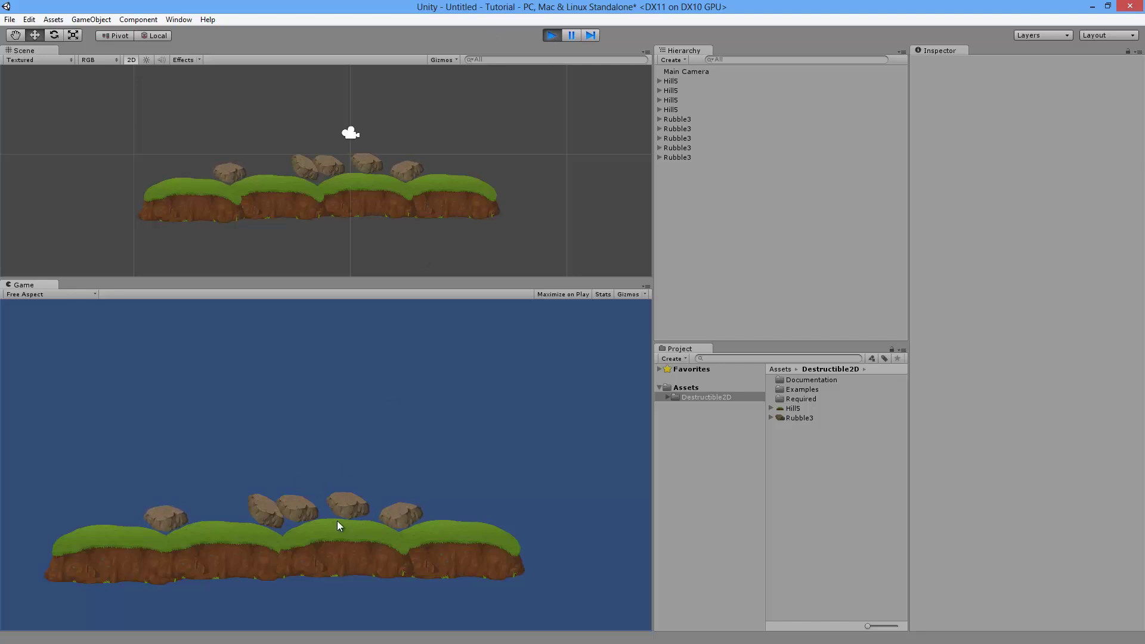
{"action": "left_click", "coordinate": [552, 36]}
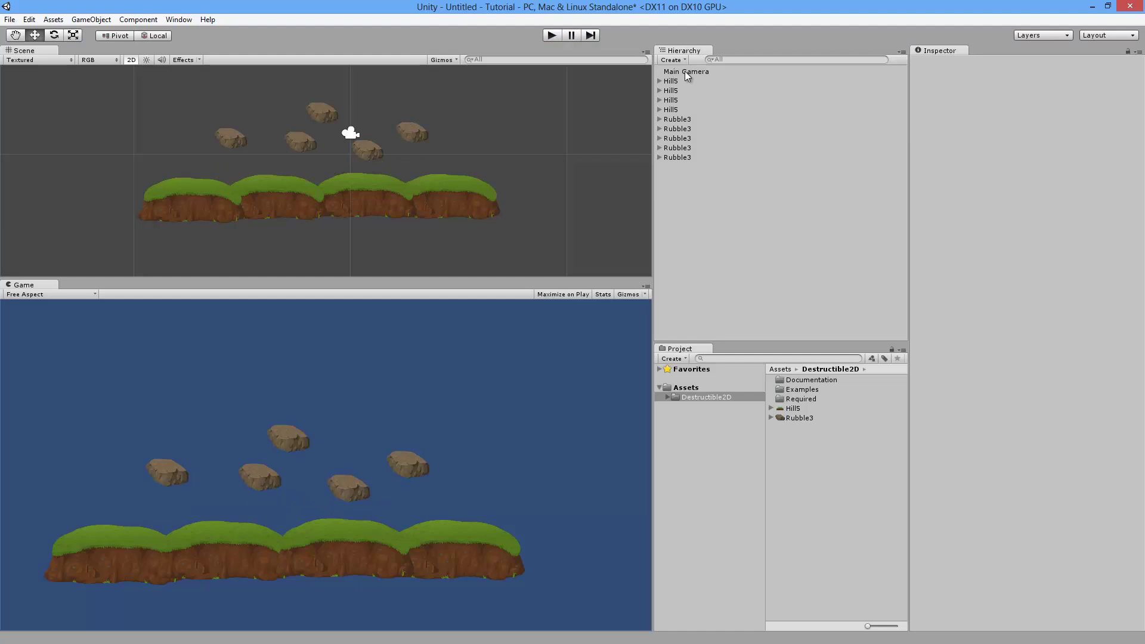
- Add the D2D Click To Stamp component to the Main Camera
{"action": "left_click", "coordinate": [685, 71]}
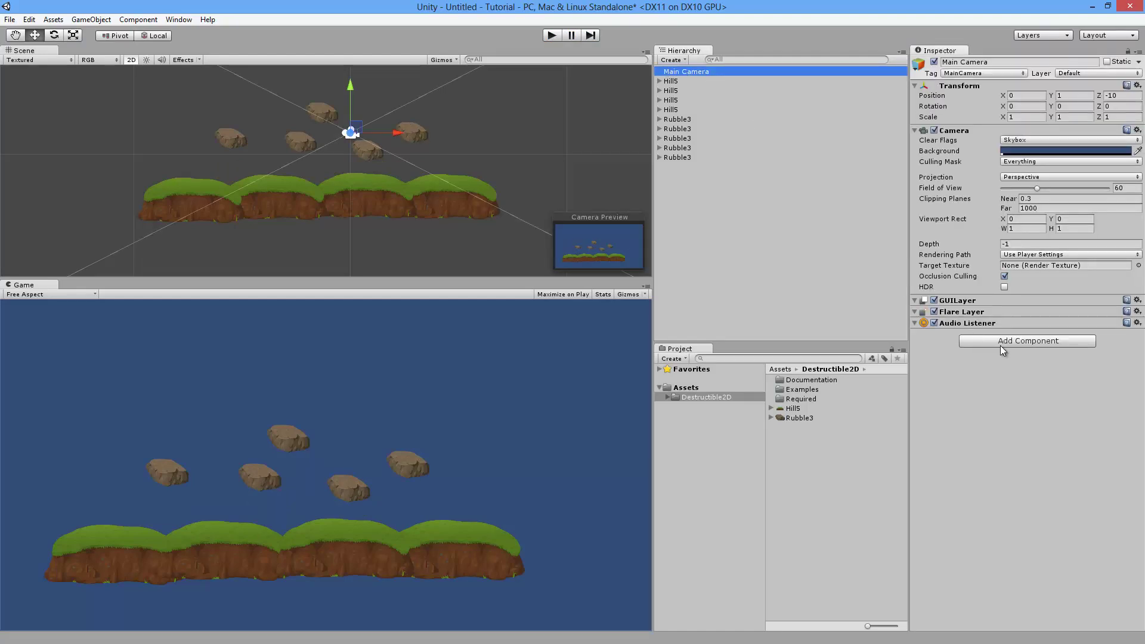
{"action": "left_click", "coordinate": [1000, 341]}
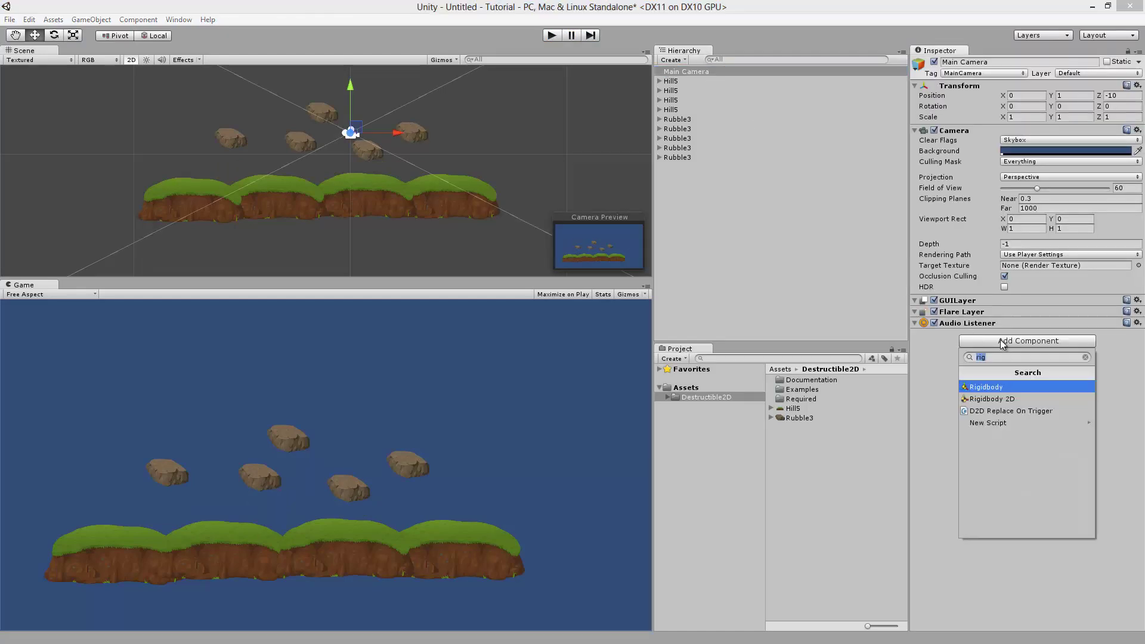
{"action": "type", "text": "click"}
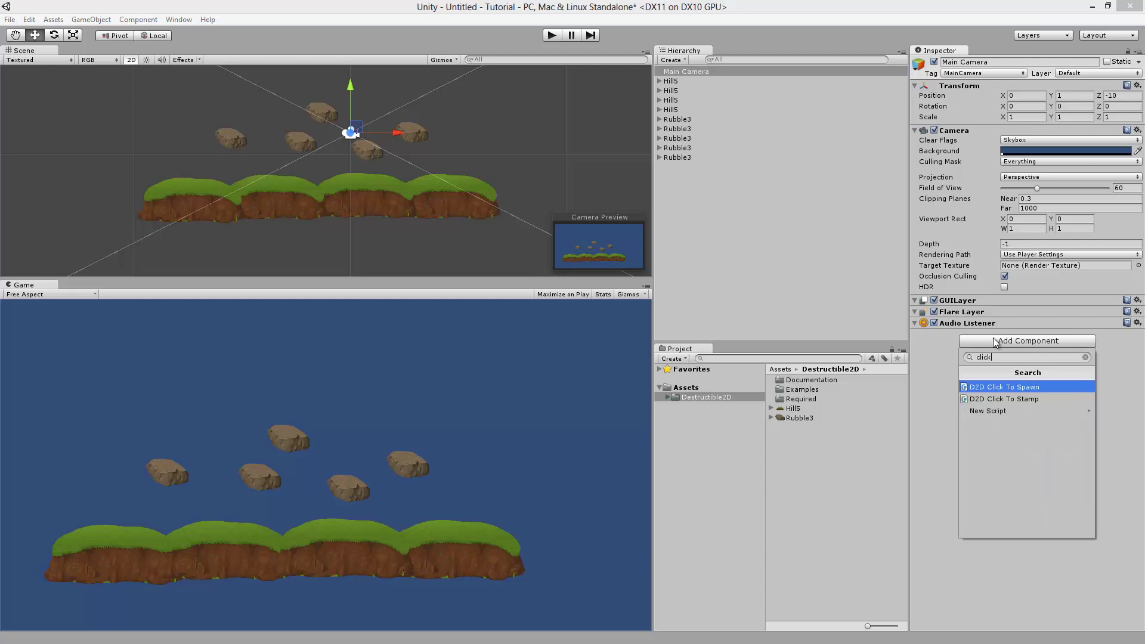
{"action": "left_click", "coordinate": [1003, 398]}
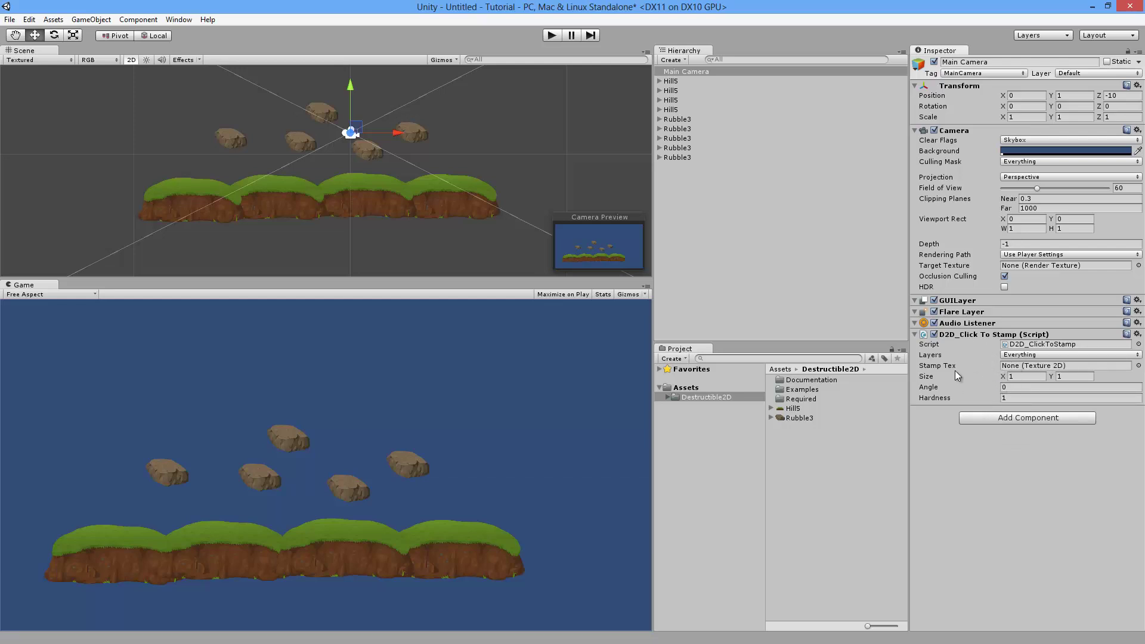
- Assign the SolidStar texture as the Stamp Tex of the camera's click-to-stamp component
{"action": "left_click", "coordinate": [1139, 366]}
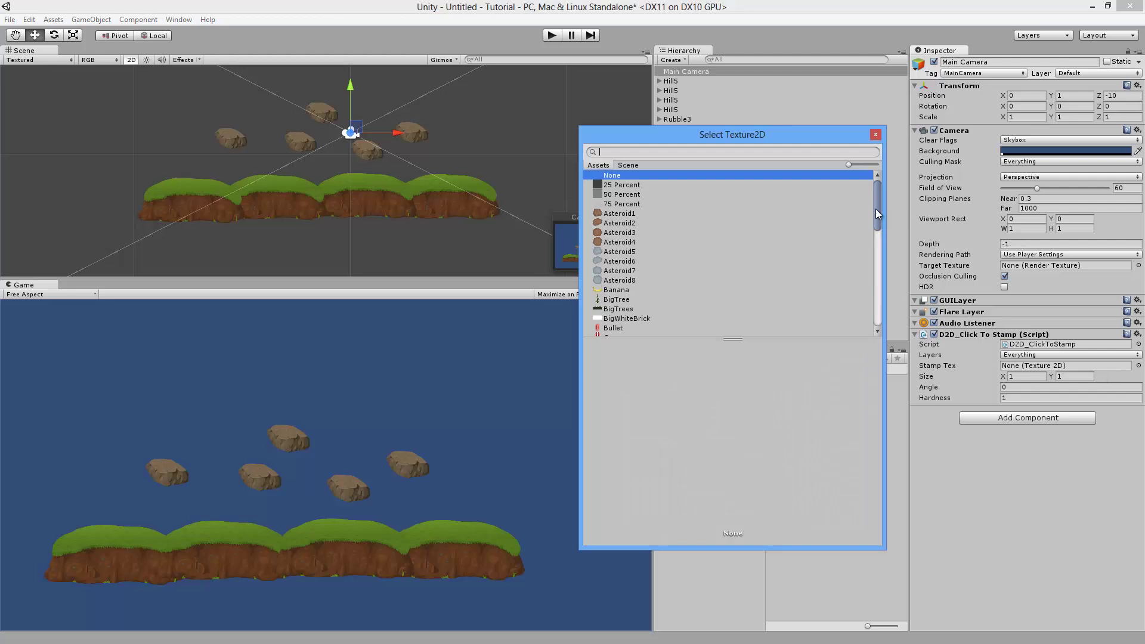
{"action": "left_click_drag", "start_coordinate": [877, 211], "coordinate": [861, 307]}
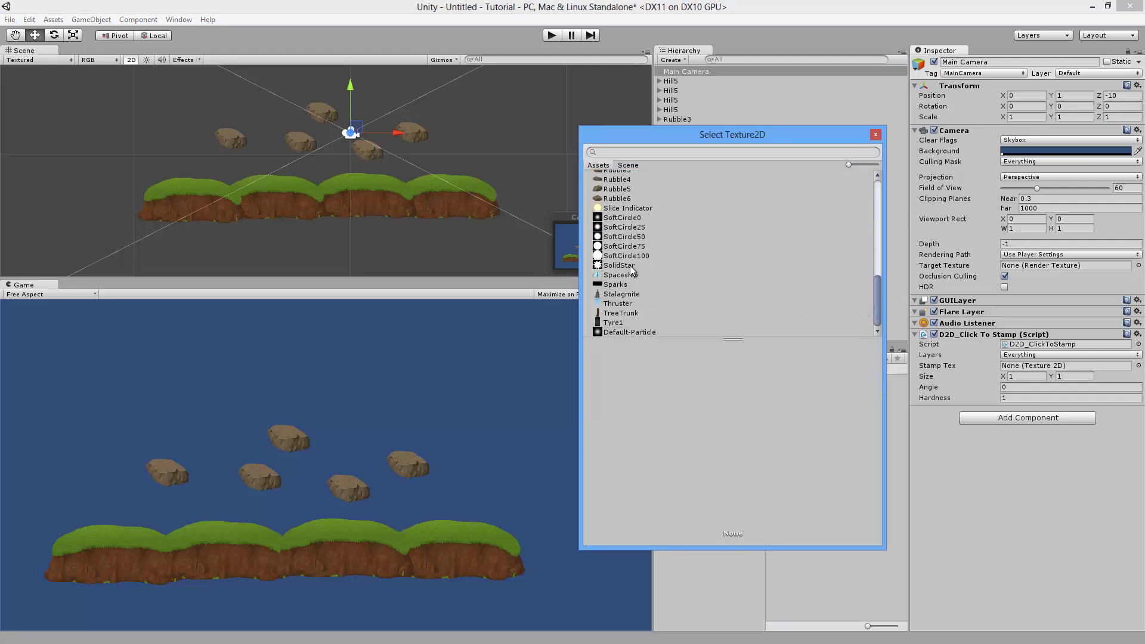
{"action": "left_click", "coordinate": [627, 265]}
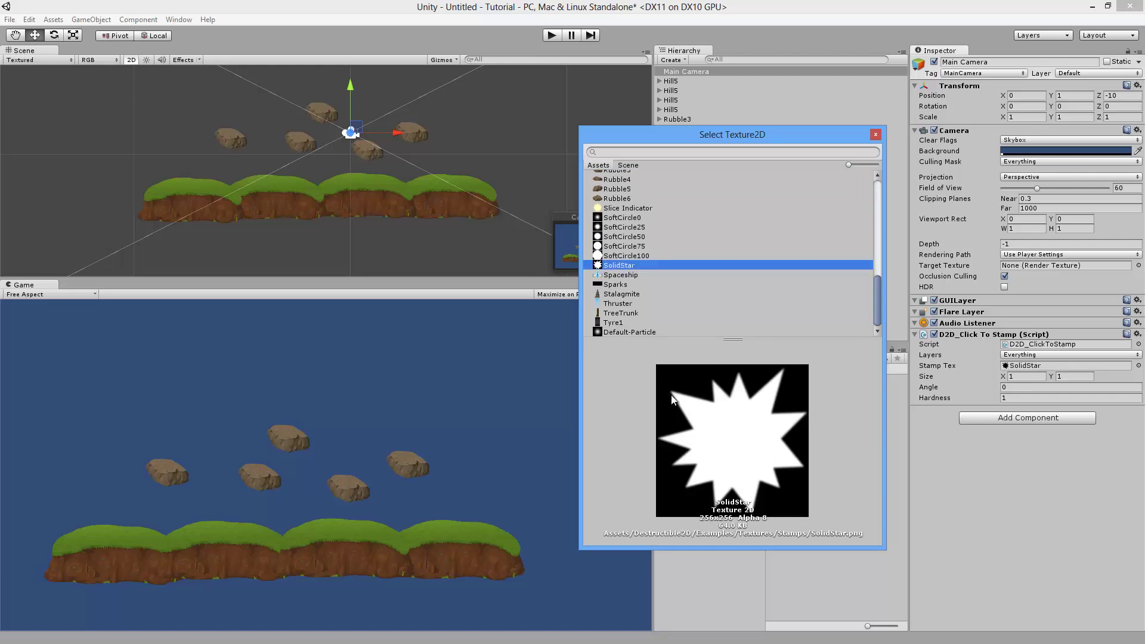
{"action": "left_click", "coordinate": [875, 137]}
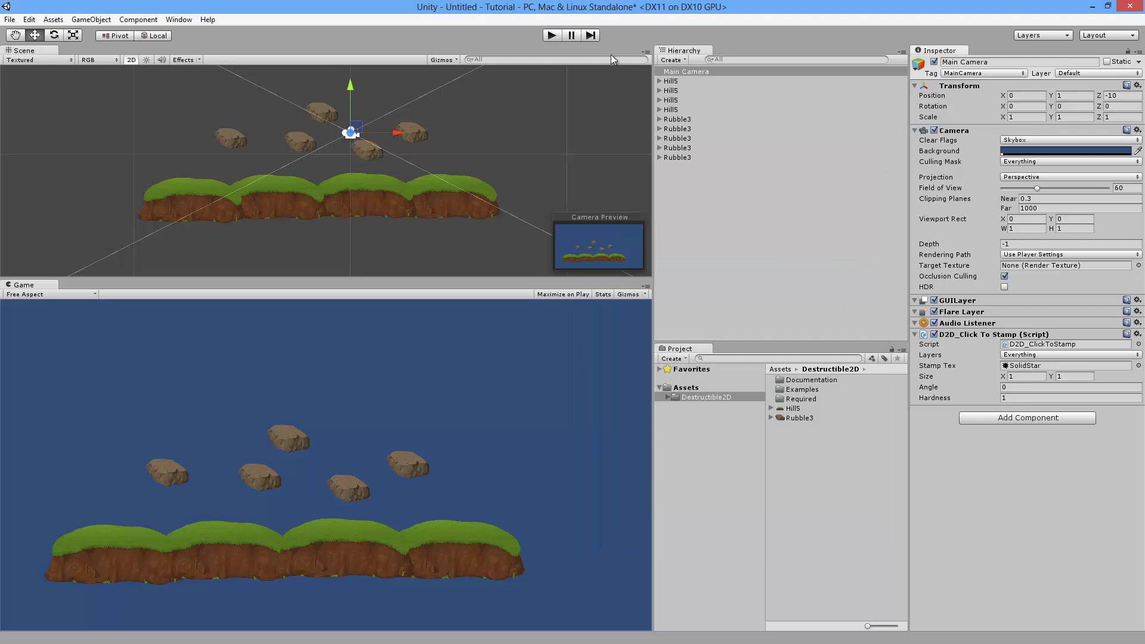
- Run the game and stamp star-shaped holes in three of the rocks and at several spots across the hills
{"action": "left_click", "coordinate": [553, 37]}
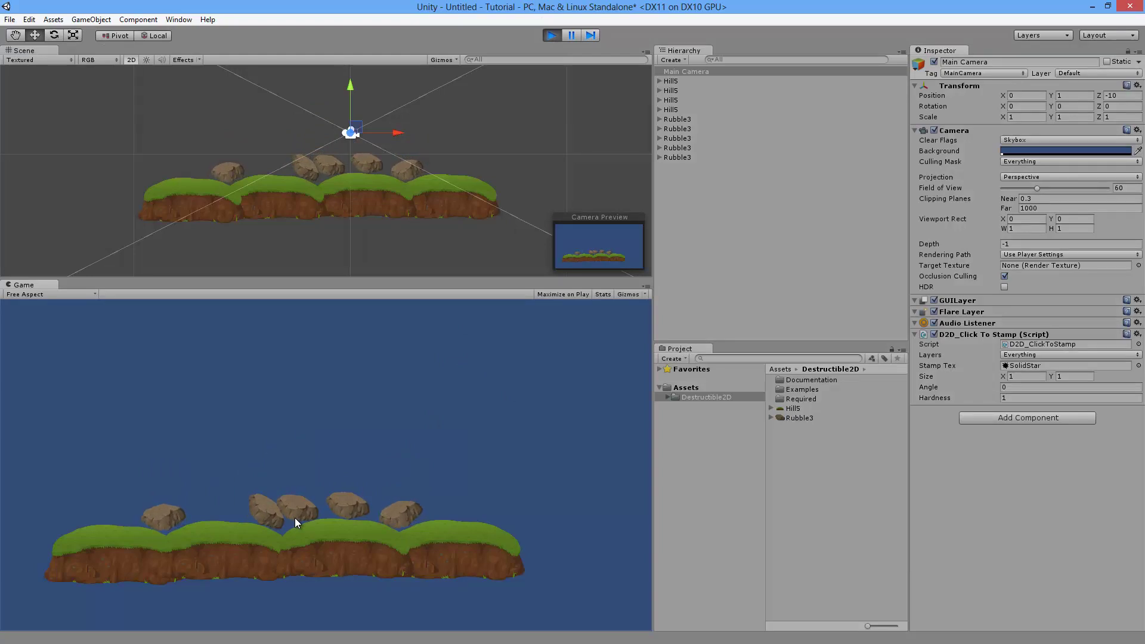
{"action": "left_click", "coordinate": [303, 512]}
{"action": "left_click", "coordinate": [269, 512]}
{"action": "left_click", "coordinate": [352, 509]}
{"action": "left_click", "coordinate": [355, 545]}
{"action": "left_click", "coordinate": [435, 553]}
{"action": "left_click", "coordinate": [314, 561]}
{"action": "left_click", "coordinate": [238, 561]}
{"action": "left_click", "coordinate": [207, 558]}
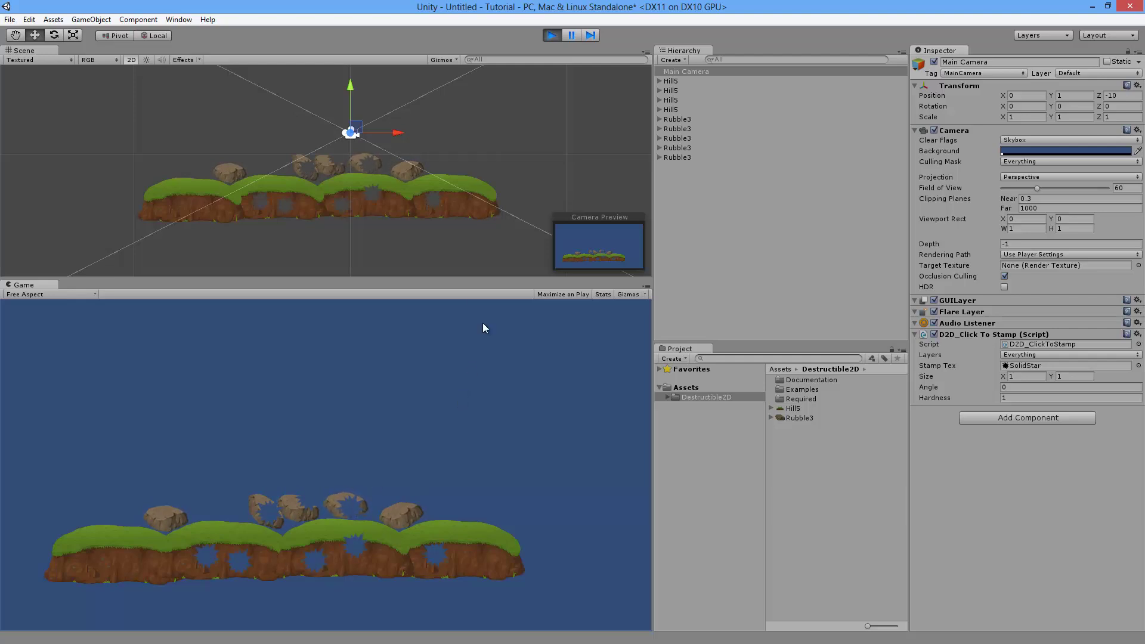
- Inspect up close the collider outlines around the stamped holes on the rightmost hill and on a damaged rock
{"action": "left_click", "coordinate": [388, 191]}
{"action": "scroll", "coordinate": [361, 213], "scroll_direction": "up", "scroll_amount": 5}
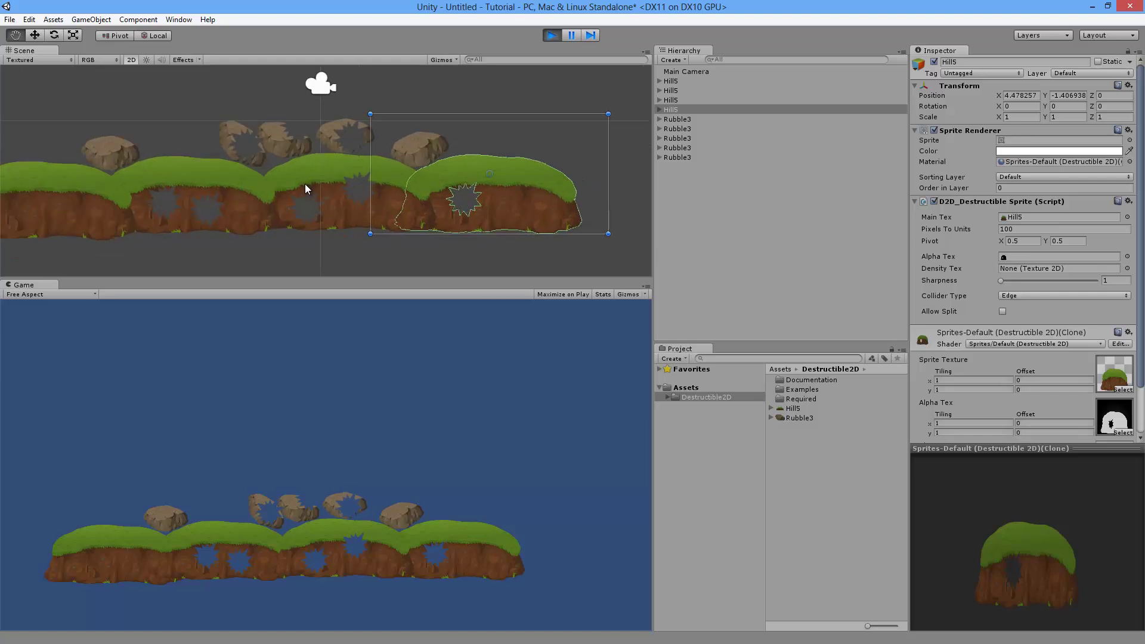
{"action": "scroll", "coordinate": [340, 199], "scroll_direction": "up", "scroll_amount": 4}
{"action": "scroll", "coordinate": [351, 155], "scroll_direction": "down", "scroll_amount": 5}
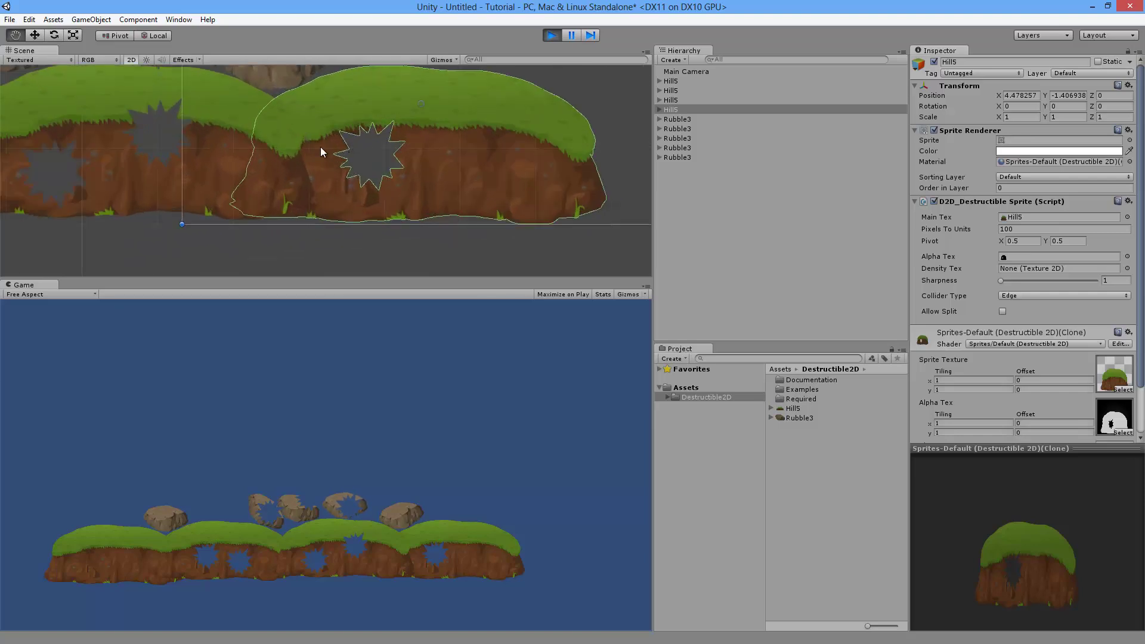
{"action": "left_click", "coordinate": [275, 156]}
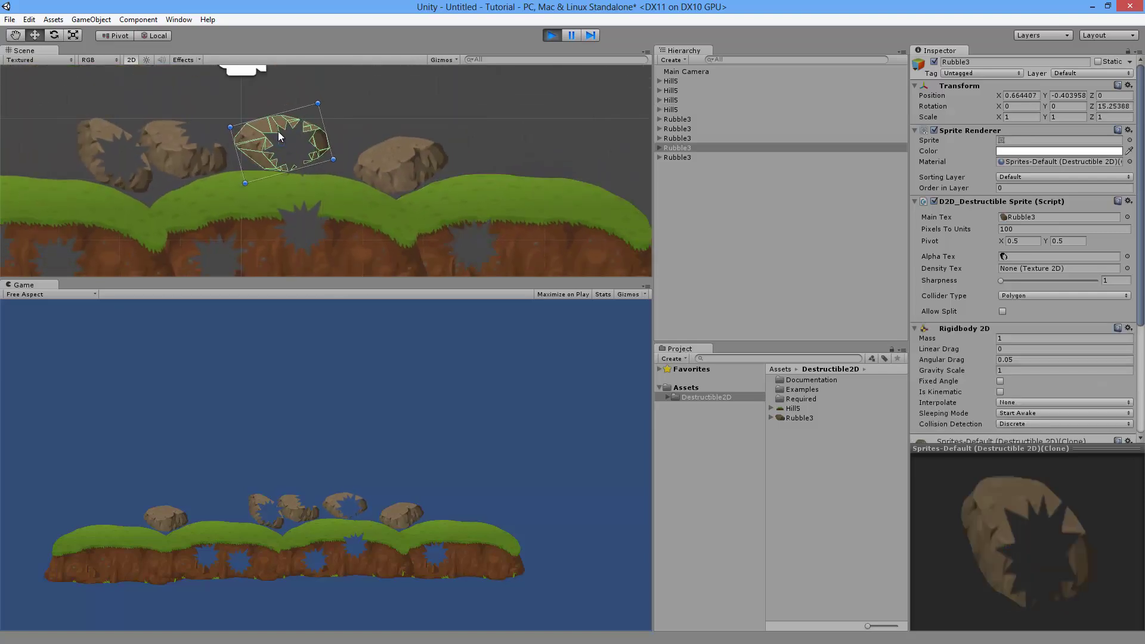
{"action": "scroll", "coordinate": [352, 194], "scroll_direction": "down", "scroll_amount": 5}
{"action": "scroll", "coordinate": [345, 211], "scroll_direction": "down", "scroll_amount": 3}
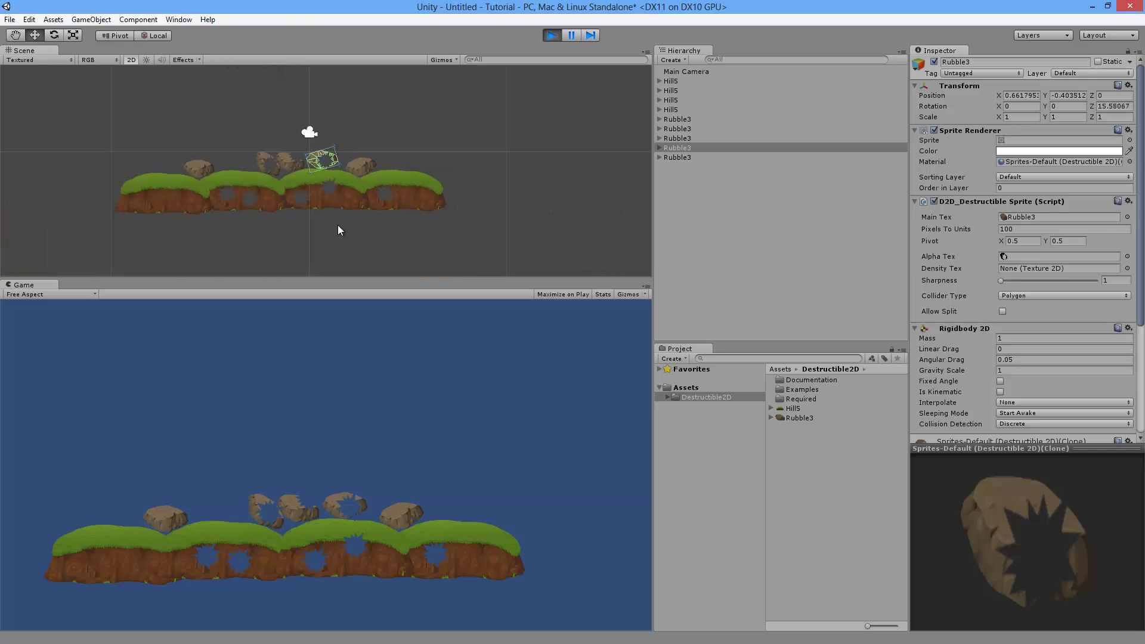
- Stamp through the middle of the rightmost rock, inspect its collider in the scene, and stop the game
{"action": "left_click", "coordinate": [402, 527]}
{"action": "left_click", "coordinate": [403, 514]}
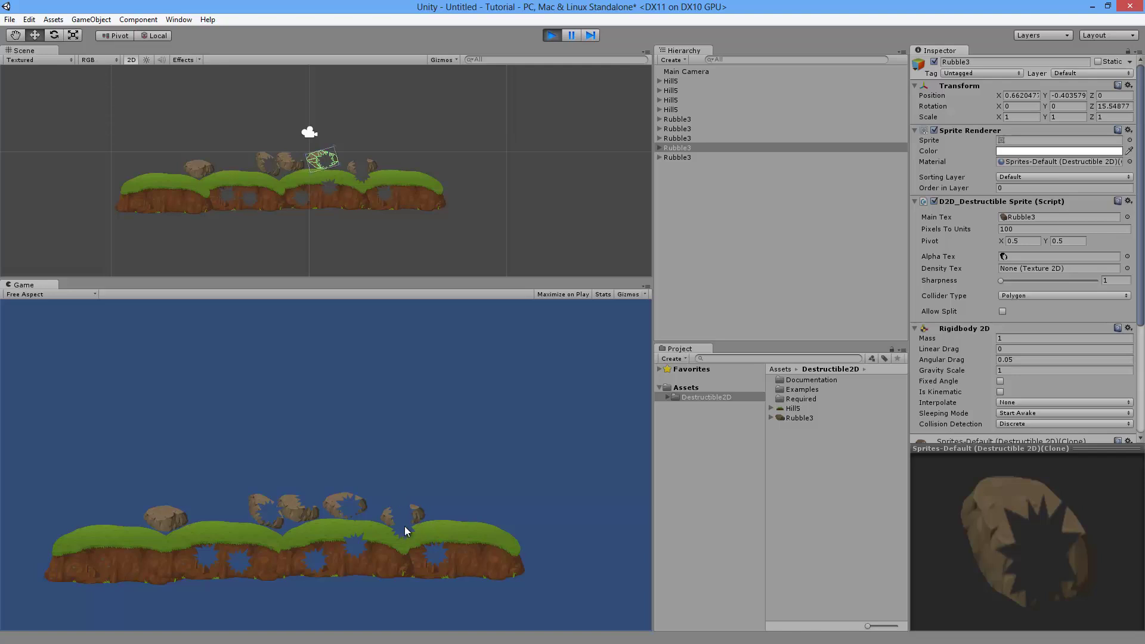
{"action": "scroll", "coordinate": [348, 188], "scroll_direction": "up", "scroll_amount": 4}
{"action": "left_click", "coordinate": [327, 180]}
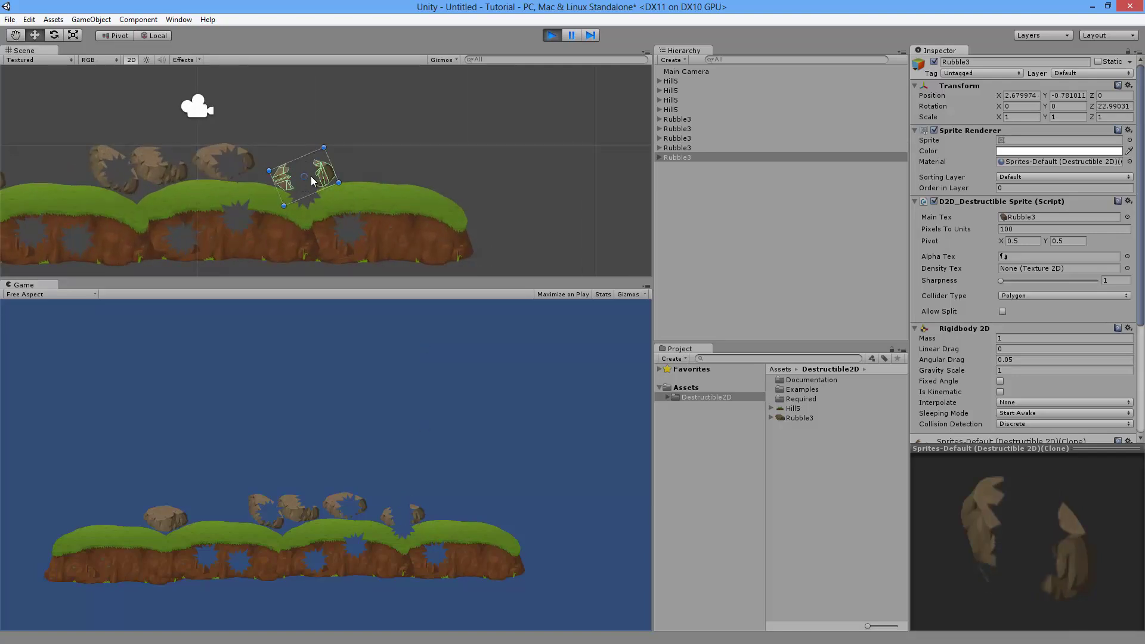
{"action": "left_click", "coordinate": [552, 35]}
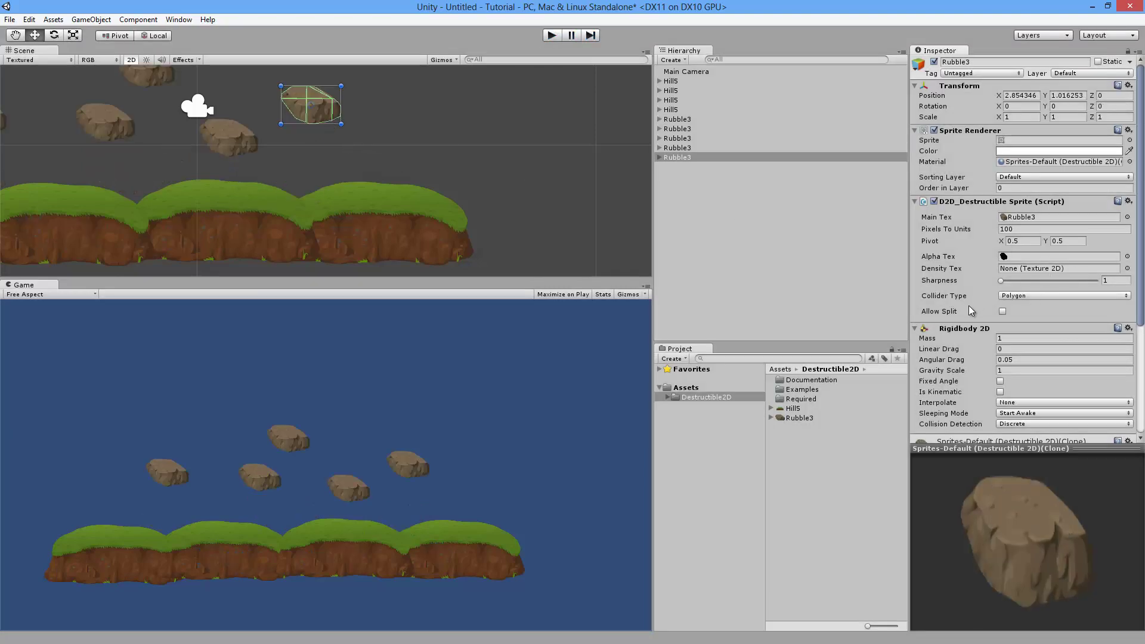
- Enable Allow Split on the rightmost rock's destructible sprite
{"action": "left_click", "coordinate": [1003, 312]}
{"action": "left_click", "coordinate": [310, 109]}
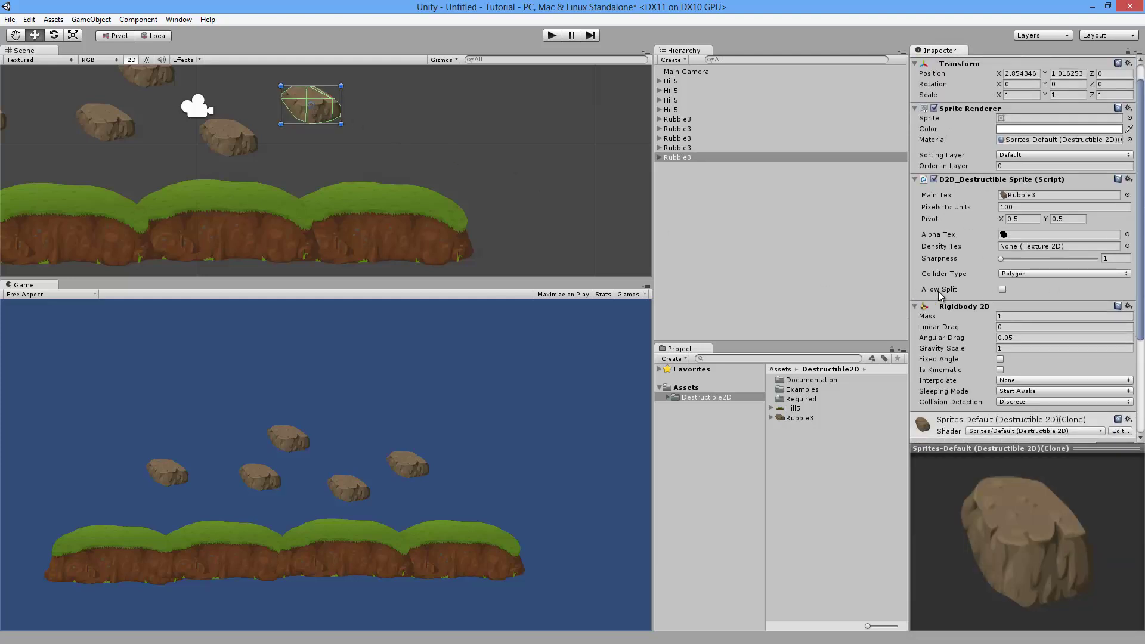
{"action": "left_click", "coordinate": [1002, 290]}
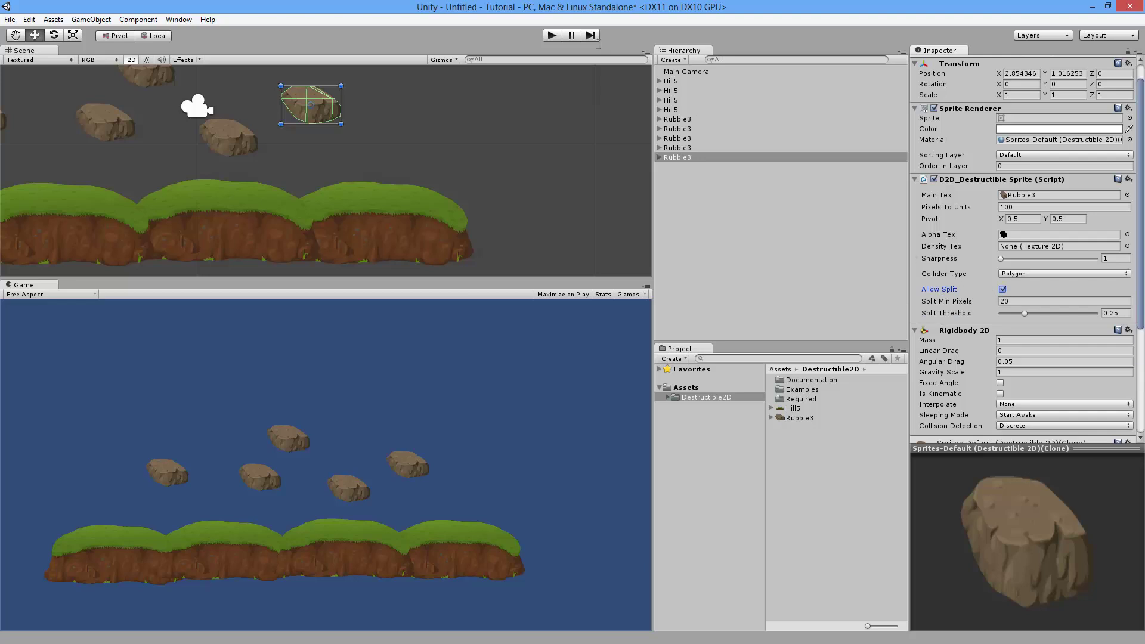
- Run the game and stamp the rightmost rock twice through its middle to test splitting
{"action": "left_click", "coordinate": [552, 37]}
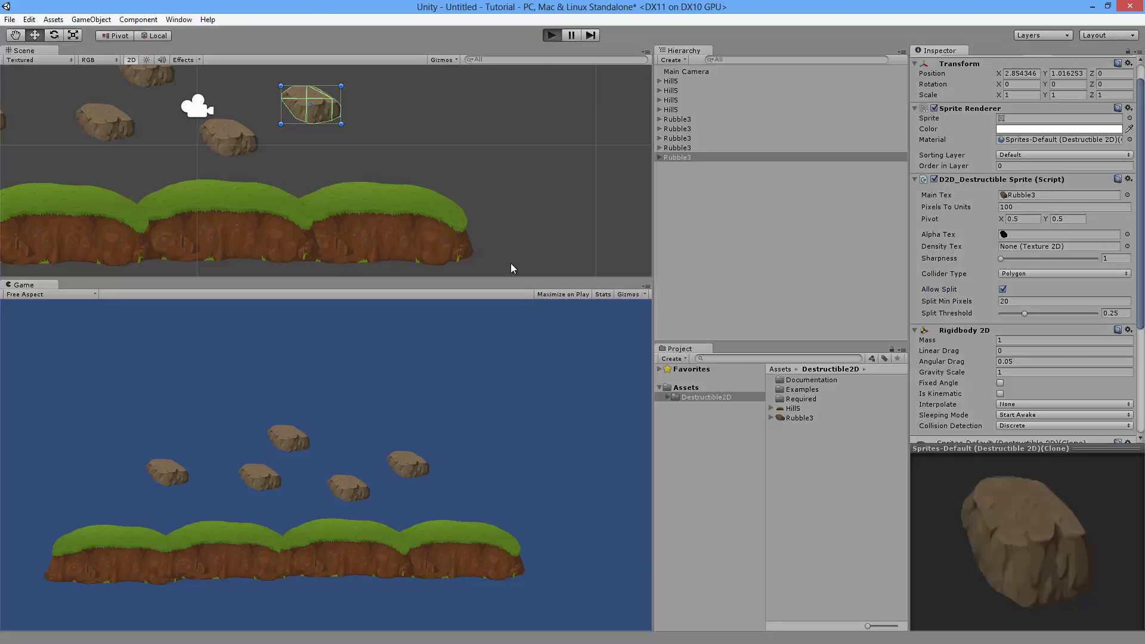
{"action": "left_click", "coordinate": [403, 522]}
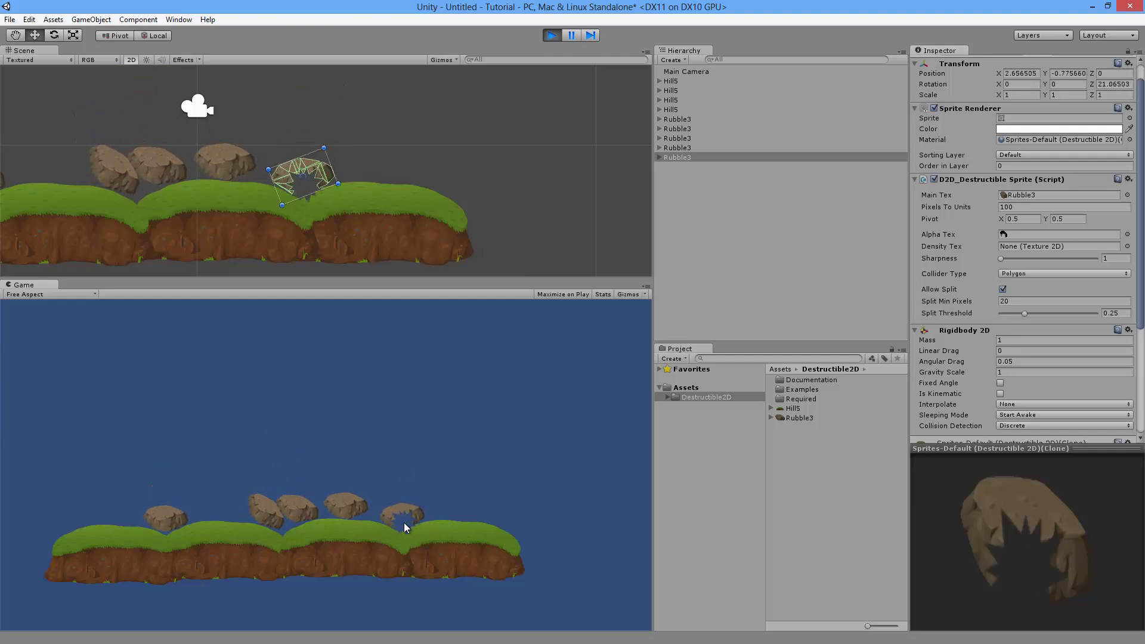
{"action": "left_click", "coordinate": [402, 509]}
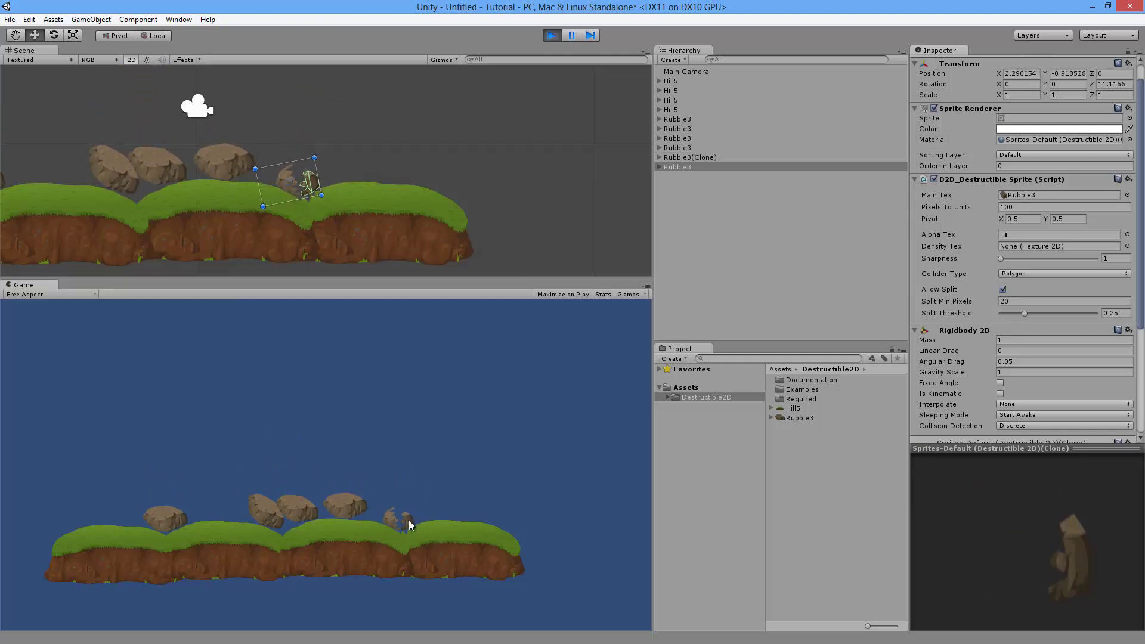
- Examine the fragments of the split rock by selecting the Rubble3 and Rubble3(Clone) objects in turn
{"action": "left_click", "coordinate": [322, 156]}
{"action": "left_click", "coordinate": [286, 182]}
{"action": "left_click", "coordinate": [366, 107]}
{"action": "left_click", "coordinate": [310, 195]}
{"action": "left_click", "coordinate": [375, 147]}
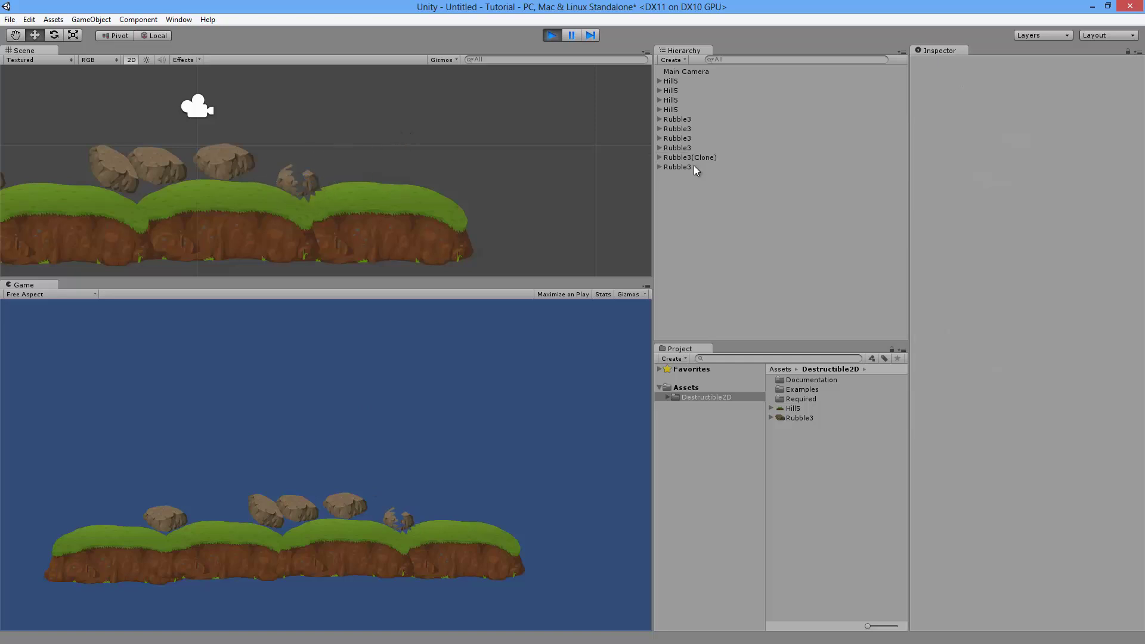
{"action": "left_click", "coordinate": [692, 157]}
{"action": "left_click", "coordinate": [694, 147]}
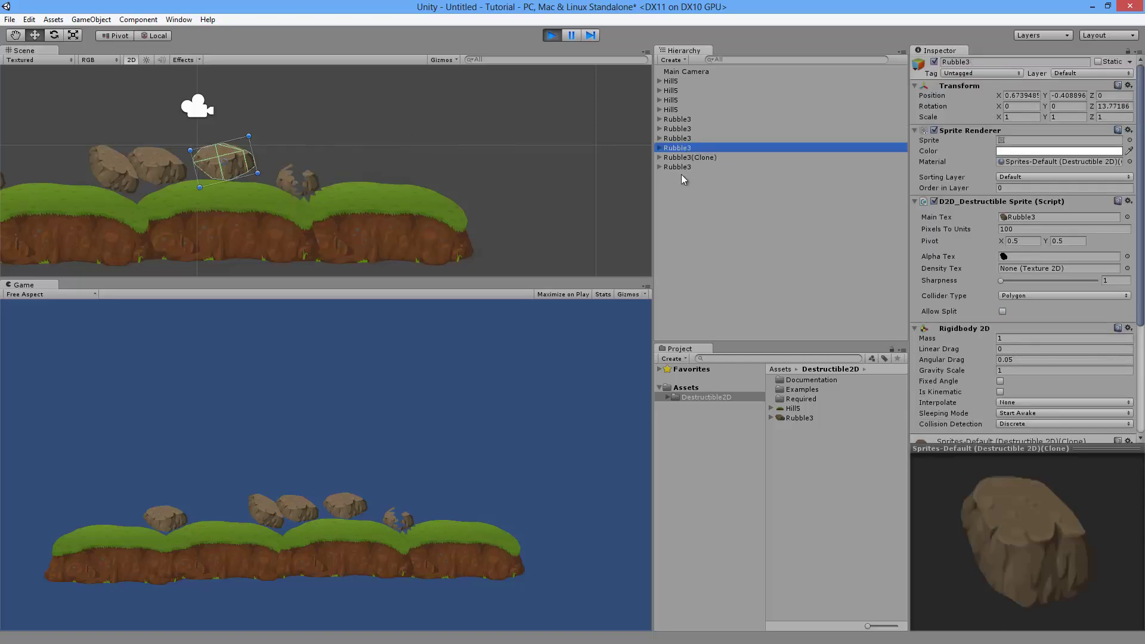
{"action": "left_click", "coordinate": [684, 167]}
{"action": "left_click", "coordinate": [695, 157]}
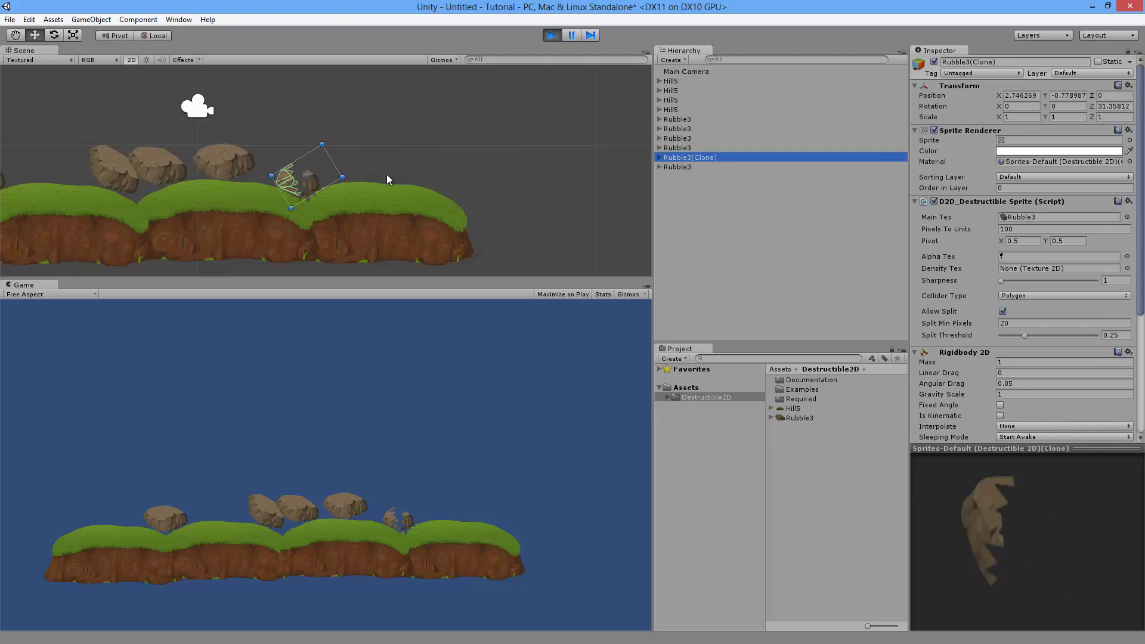
- Stamp the left fragment of the split rock and select one of the resulting pieces in the scene to inspect it
{"action": "left_click", "coordinate": [408, 146]}
{"action": "middle_click_drag", "start_coordinate": [407, 146], "coordinate": [459, 140]}
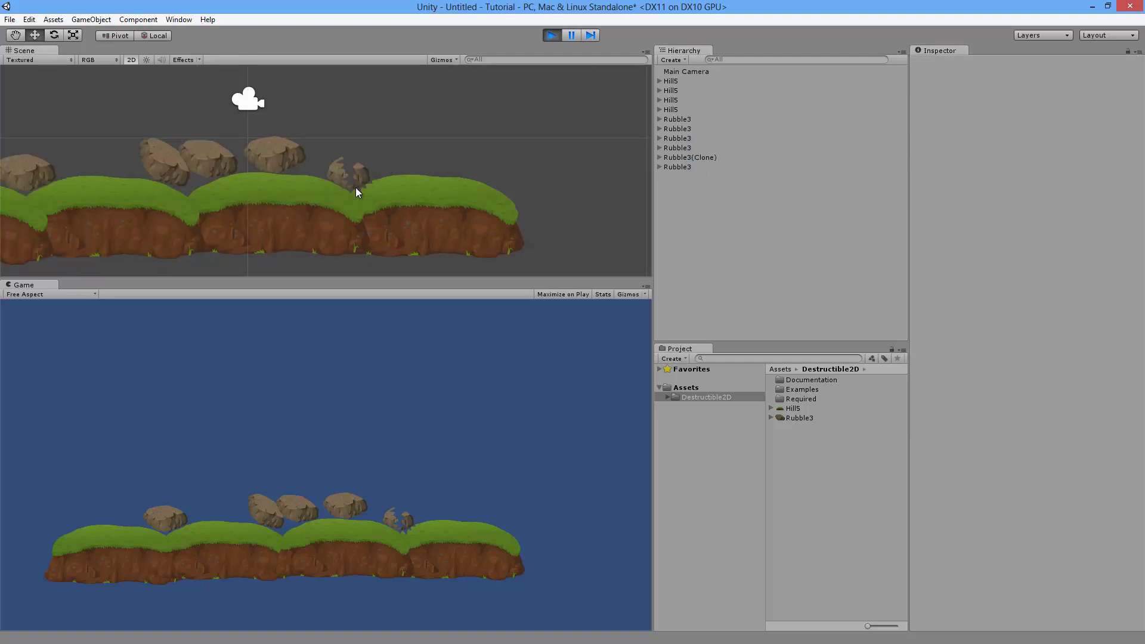
{"action": "left_click", "coordinate": [339, 174]}
{"action": "left_click", "coordinate": [332, 512]}
{"action": "left_click", "coordinate": [389, 523]}
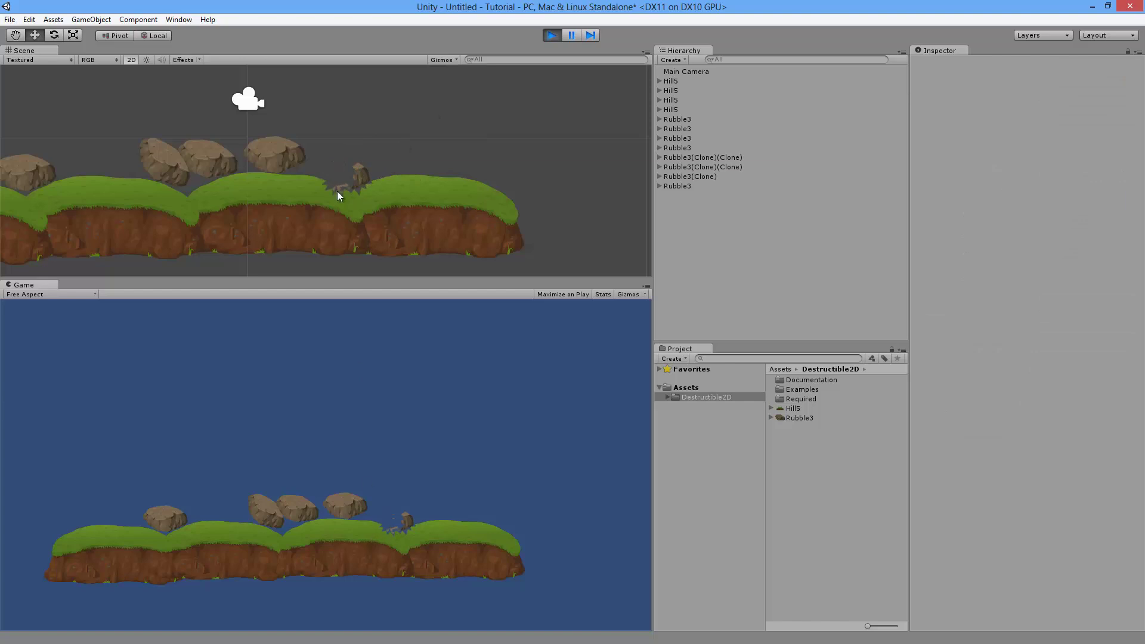
{"action": "left_click", "coordinate": [338, 191]}
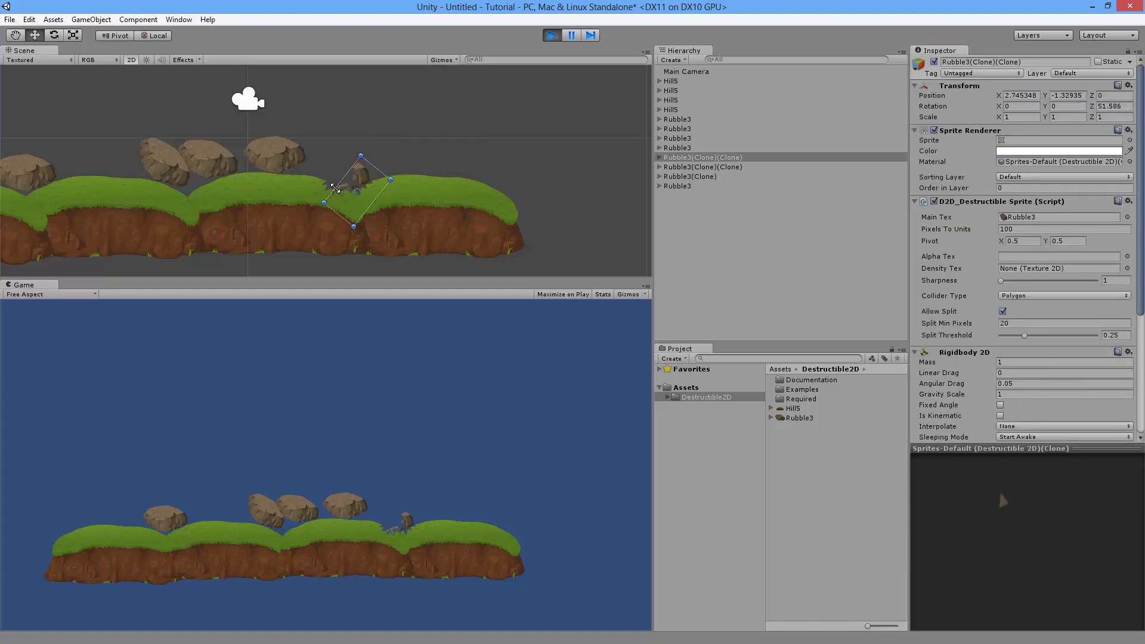
{"action": "left_click", "coordinate": [352, 118]}
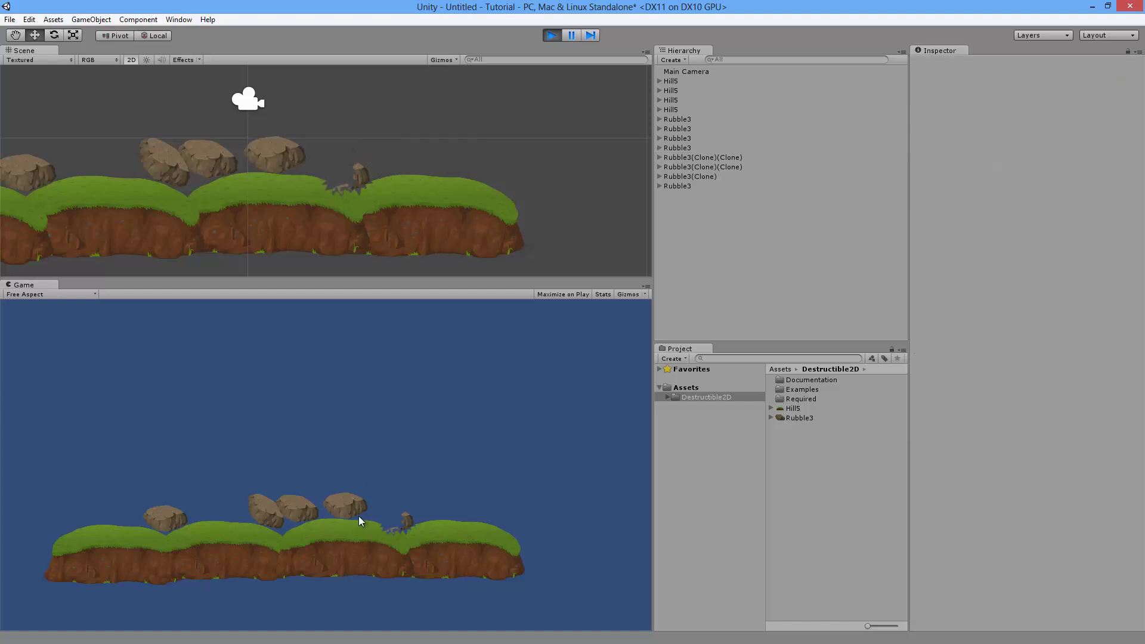
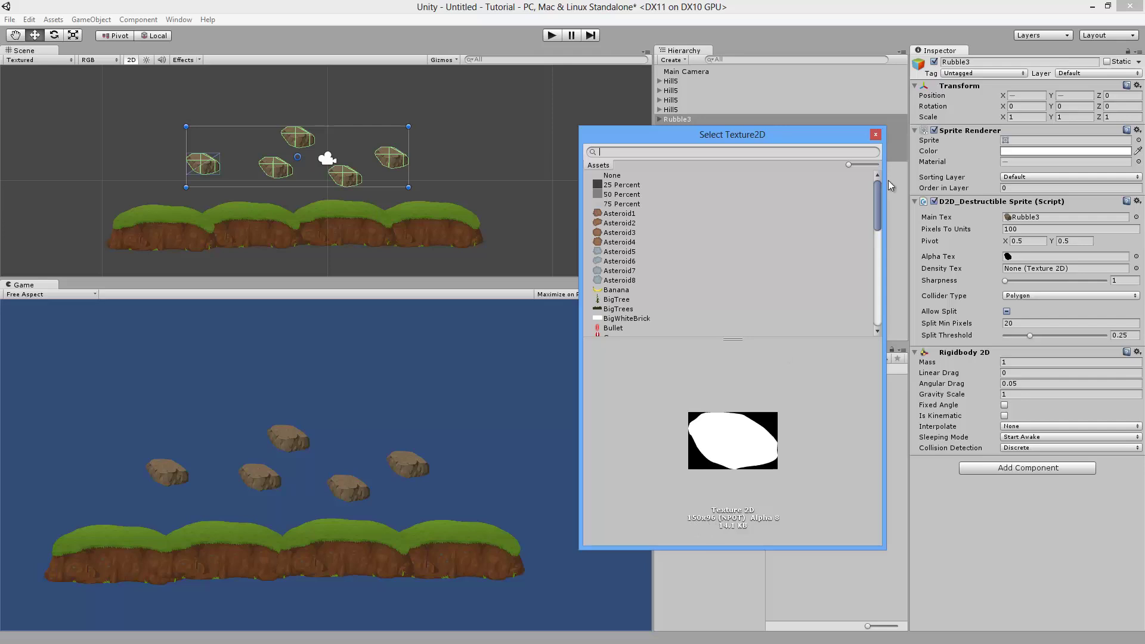
- Apply Halve Alpha Tex to all five selected rocks and preview the reduced alpha texture
{"action": "left_click", "coordinate": [875, 136]}
{"action": "left_click", "coordinate": [1138, 201]}
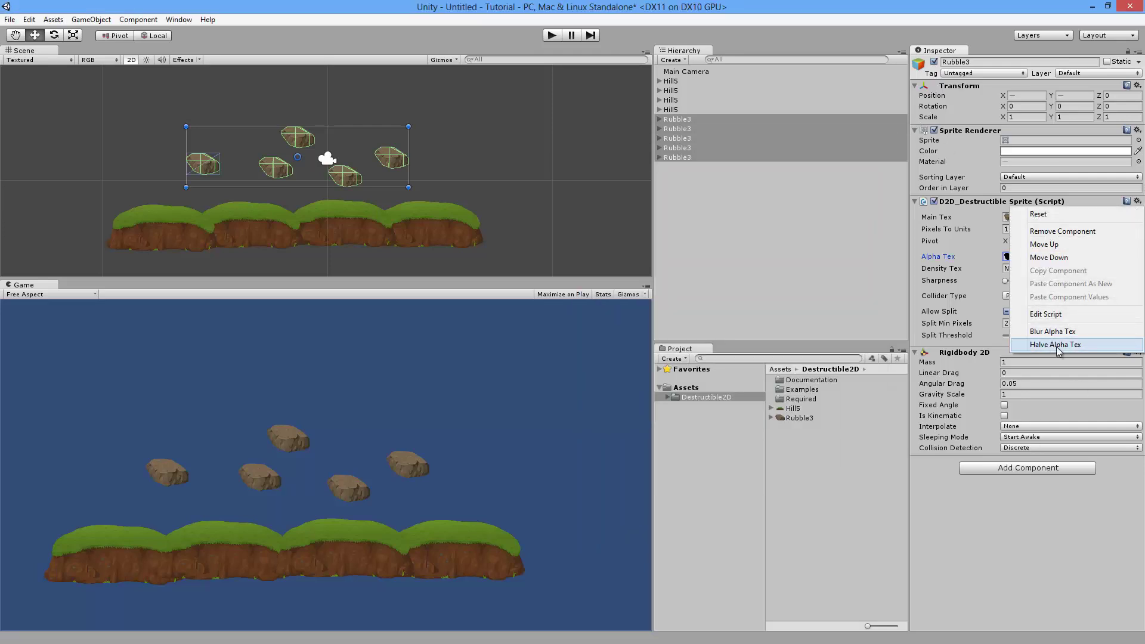
{"action": "left_click", "coordinate": [1058, 345]}
{"action": "left_click", "coordinate": [1137, 257]}
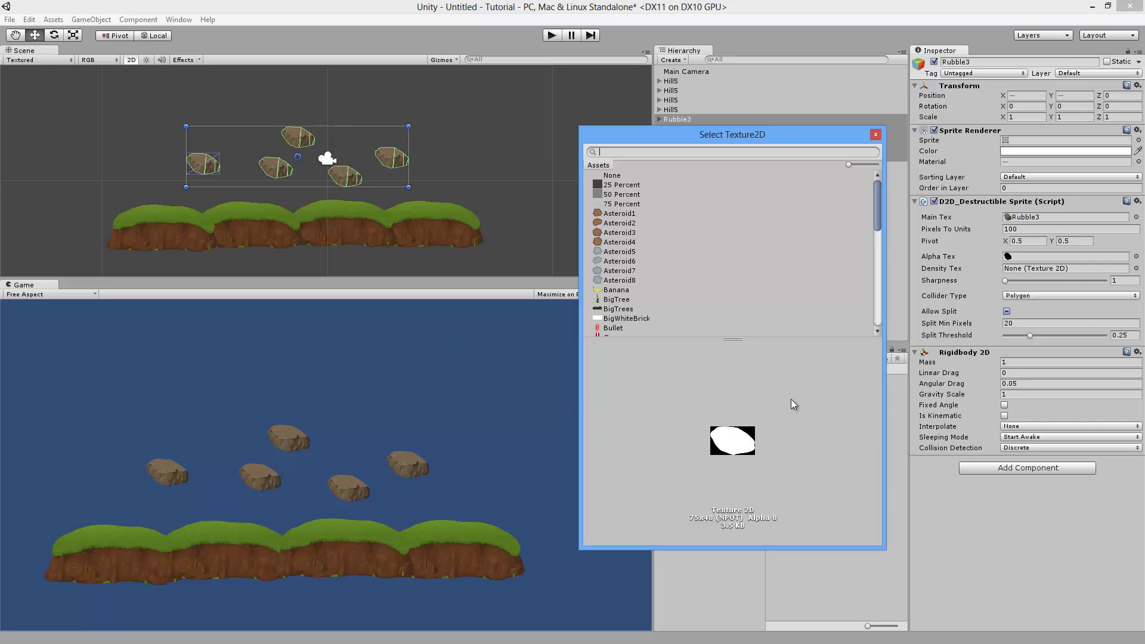
{"action": "left_click", "coordinate": [876, 134]}
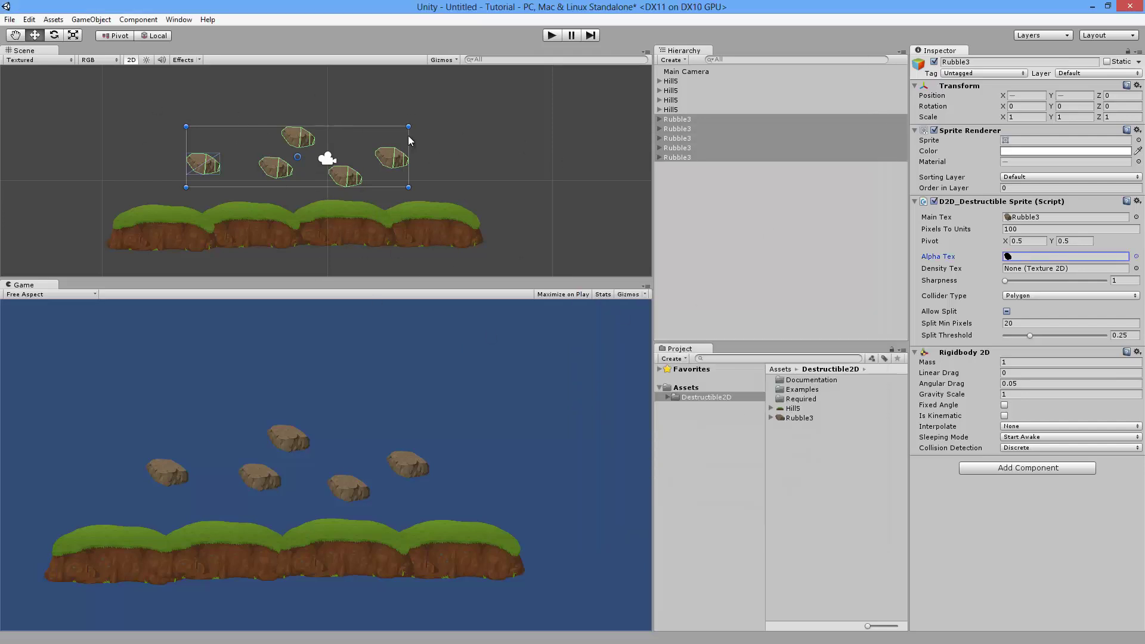
- Halve the alpha texture of the five rocks once more and look at their edges and colliders in the scene
{"action": "left_click", "coordinate": [1138, 201]}
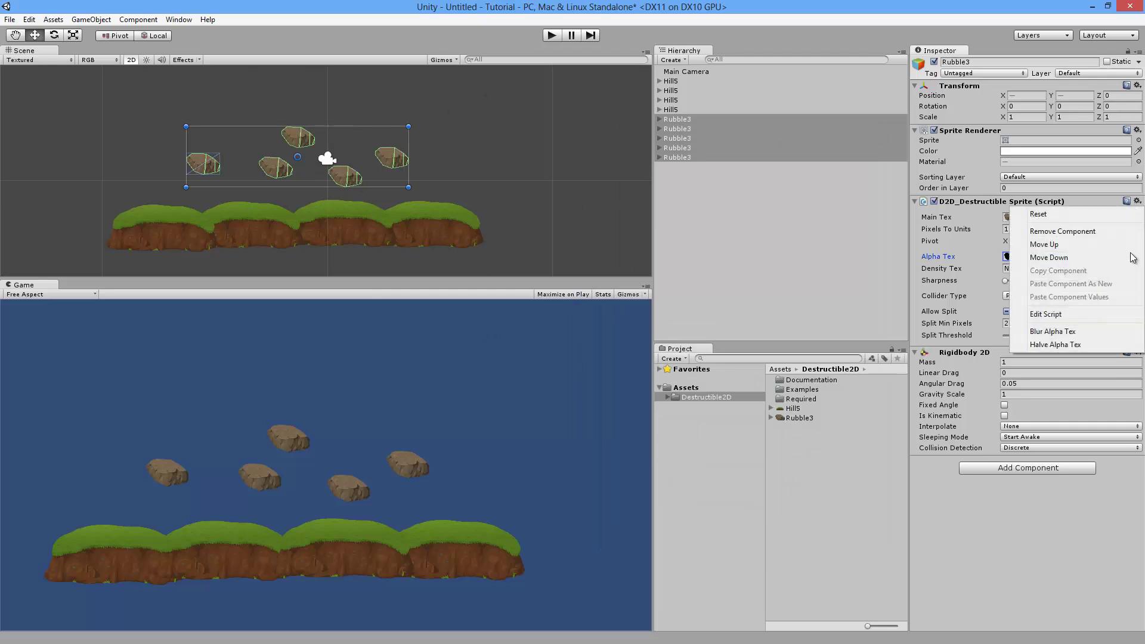
{"action": "left_click", "coordinate": [1044, 349]}
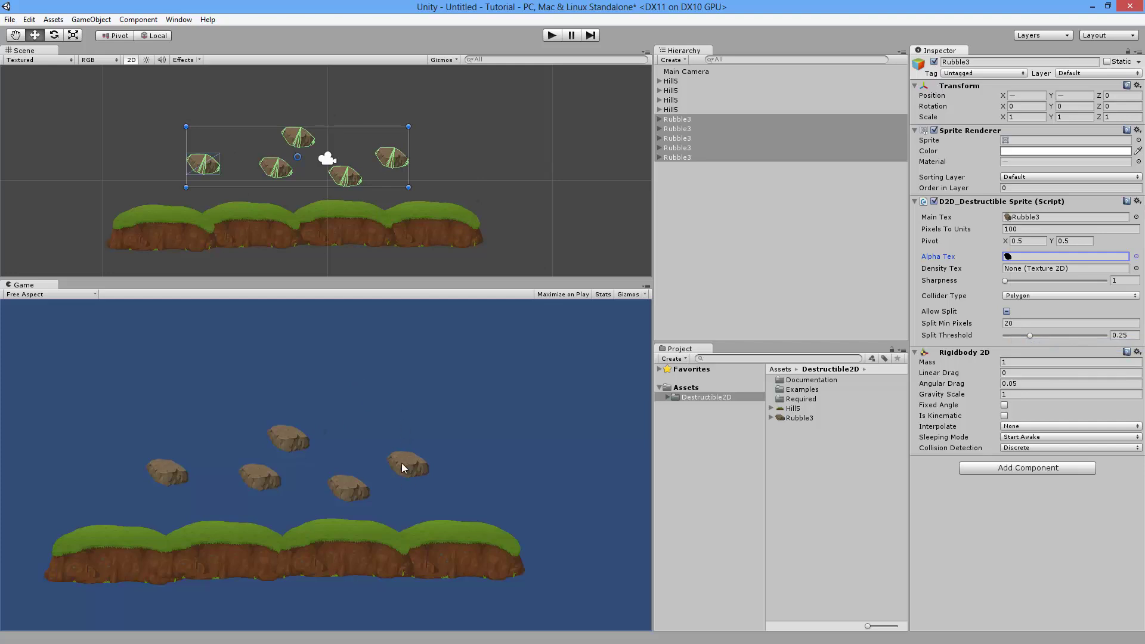
{"action": "scroll", "coordinate": [474, 170], "scroll_direction": "up", "scroll_amount": 10}
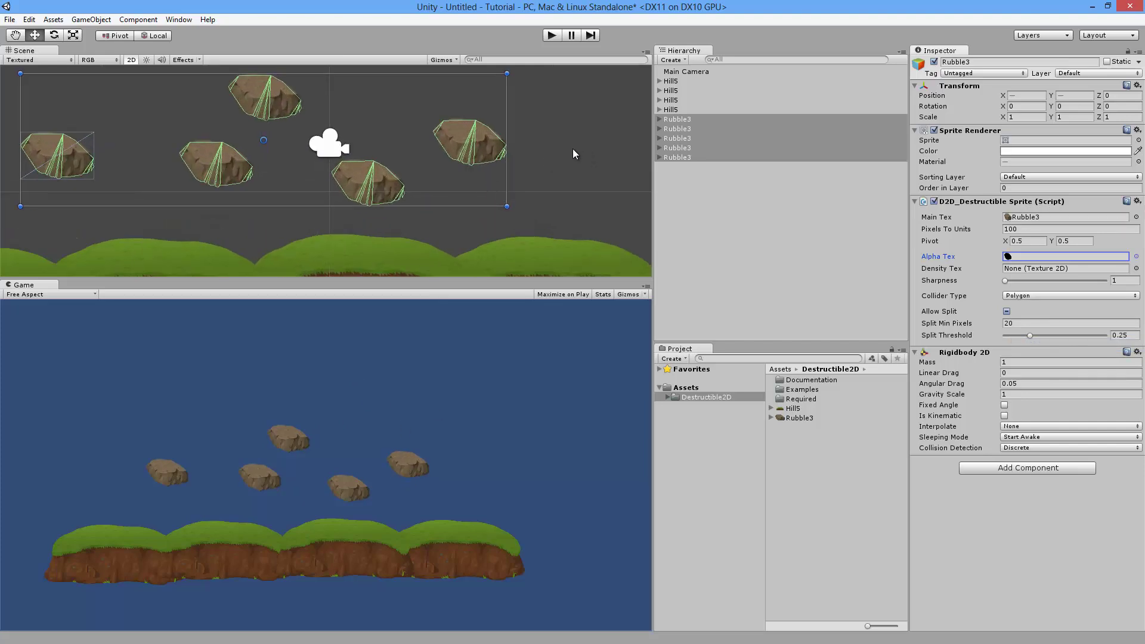
{"action": "left_click", "coordinate": [498, 175]}
- Apply Blur Alpha Tex to the rightmost rock's destructible sprite and view its edges without the selection outline
{"action": "scroll", "coordinate": [483, 173], "scroll_direction": "up", "scroll_amount": 6}
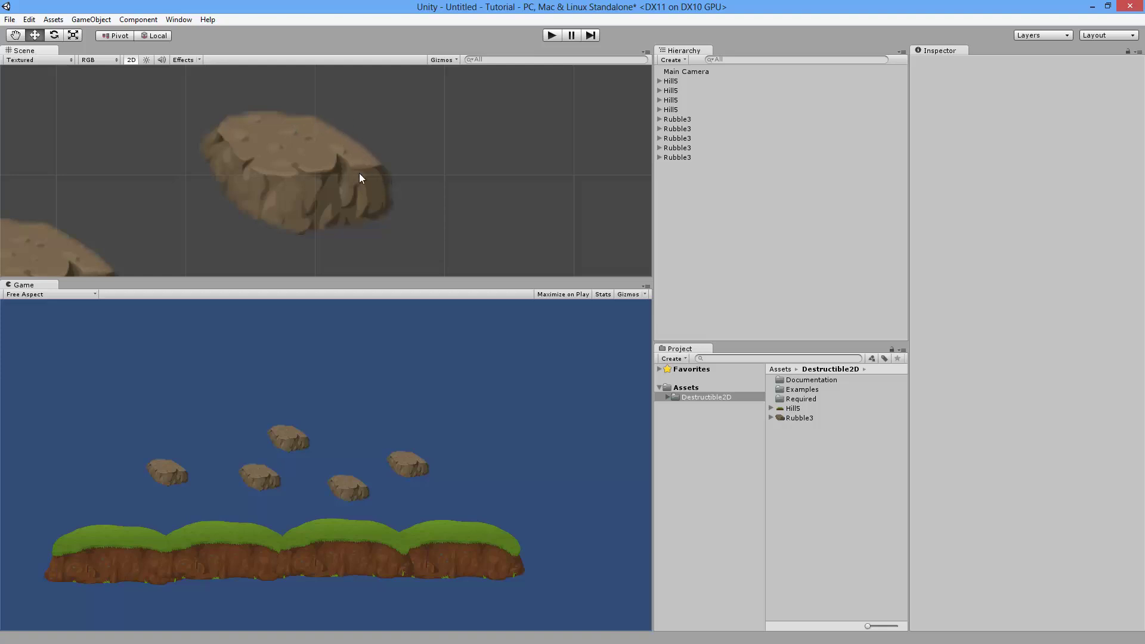
{"action": "left_click", "coordinate": [317, 174]}
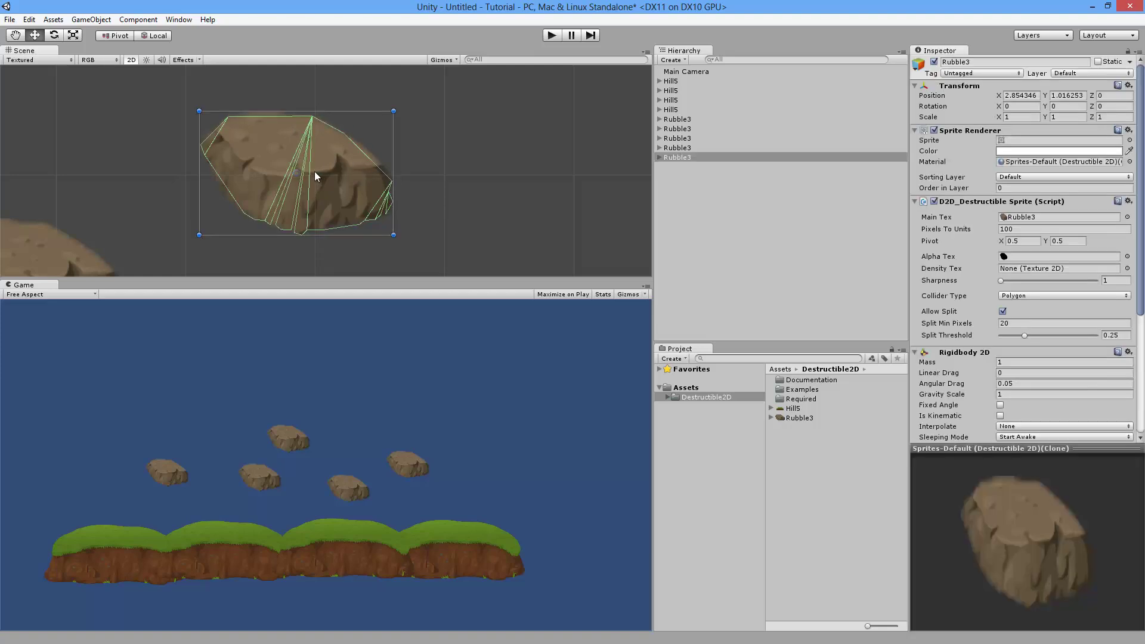
{"action": "left_click", "coordinate": [1129, 203]}
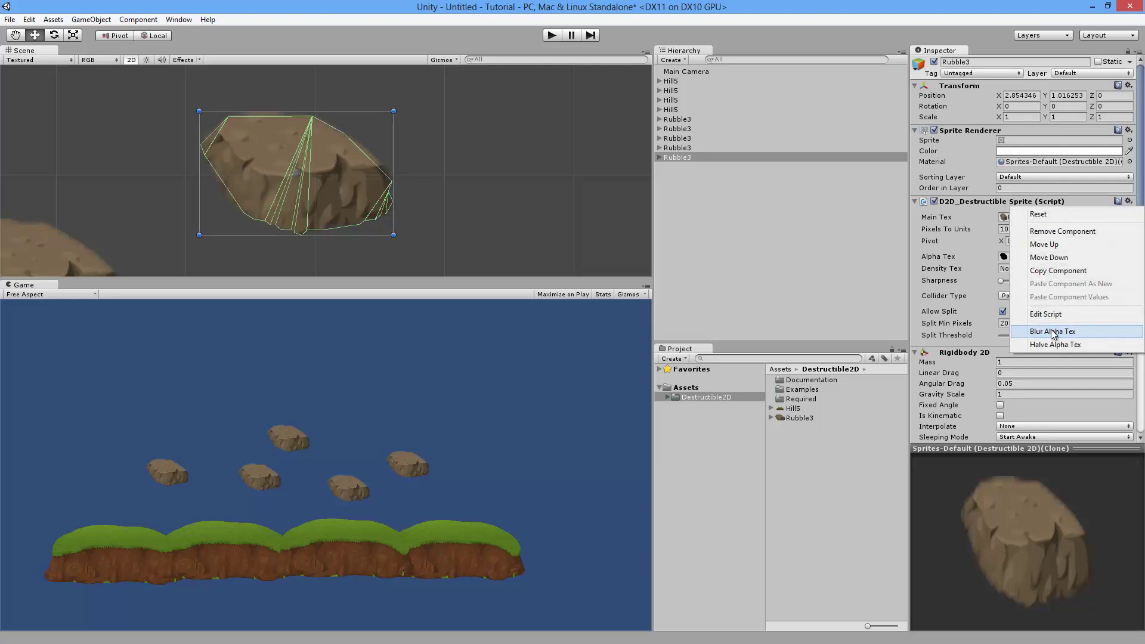
{"action": "left_click", "coordinate": [1054, 333]}
{"action": "left_click", "coordinate": [359, 127]}
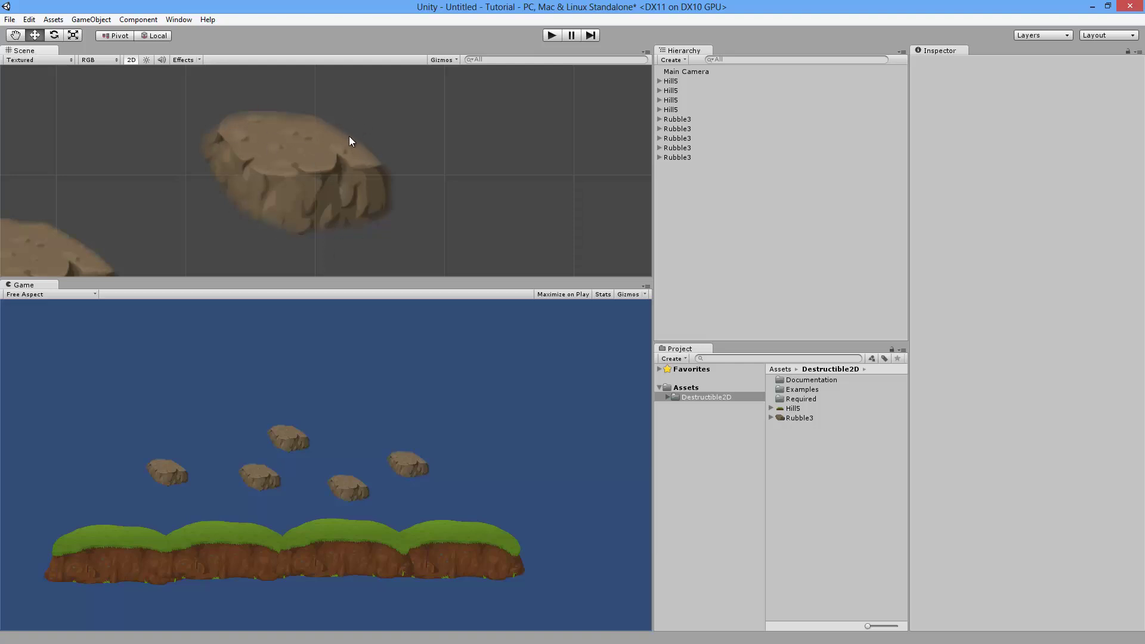
- Set the rightmost rock's Sharpness to 5.22 and compare its outline with and without the collider displayed
{"action": "left_click", "coordinate": [312, 164]}
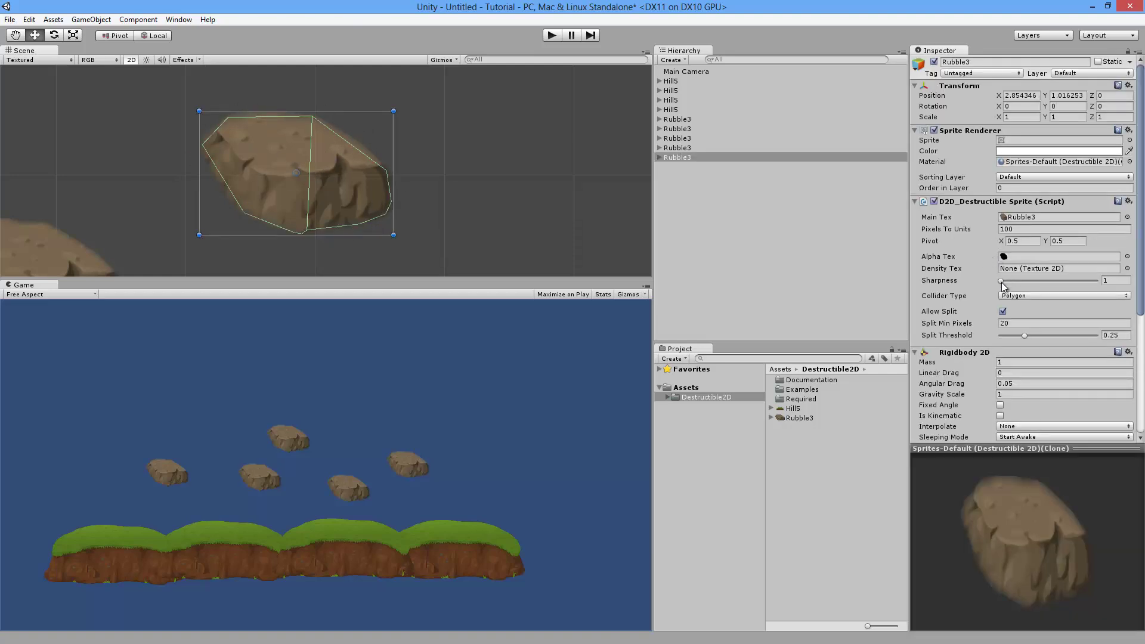
{"action": "left_click_drag", "start_coordinate": [1001, 282], "coordinate": [1047, 281]}
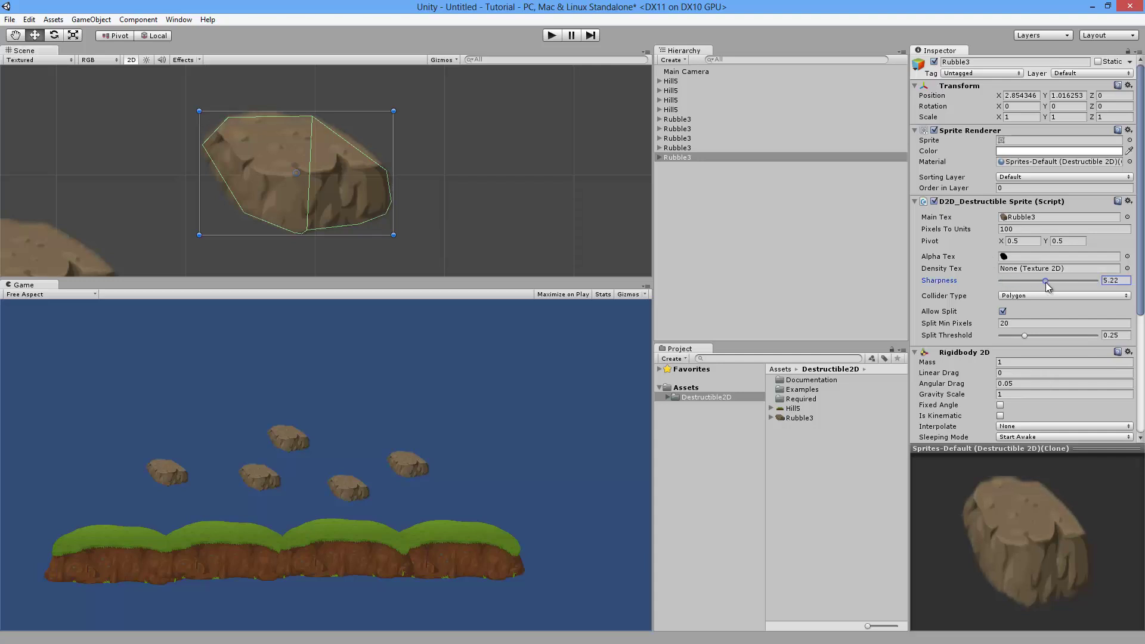
{"action": "left_click", "coordinate": [451, 189]}
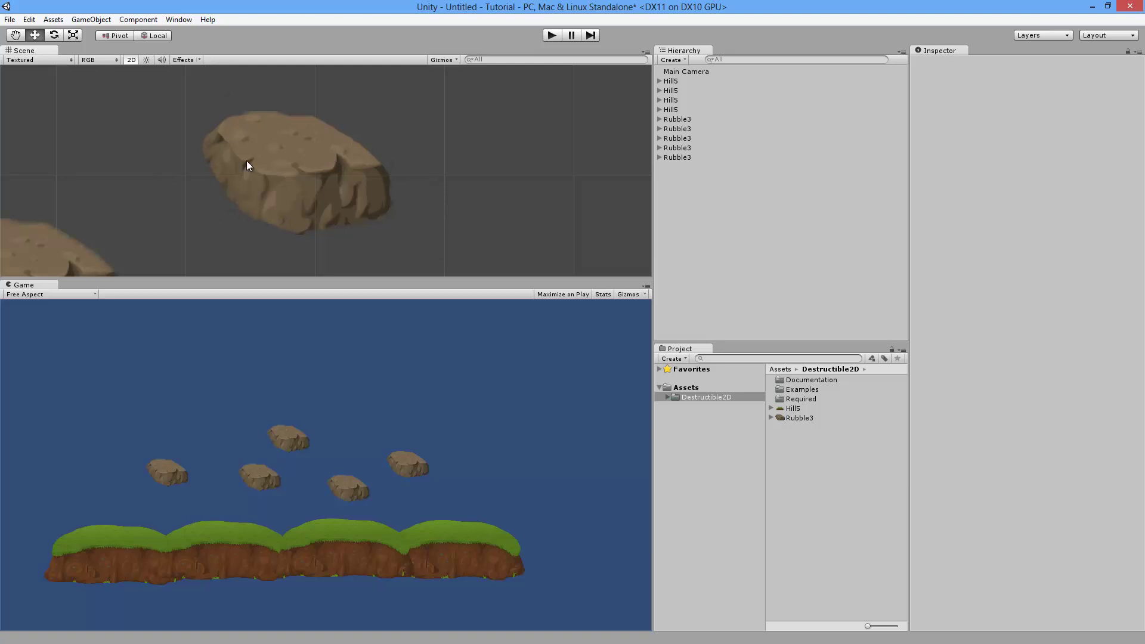
{"action": "left_click", "coordinate": [352, 212]}
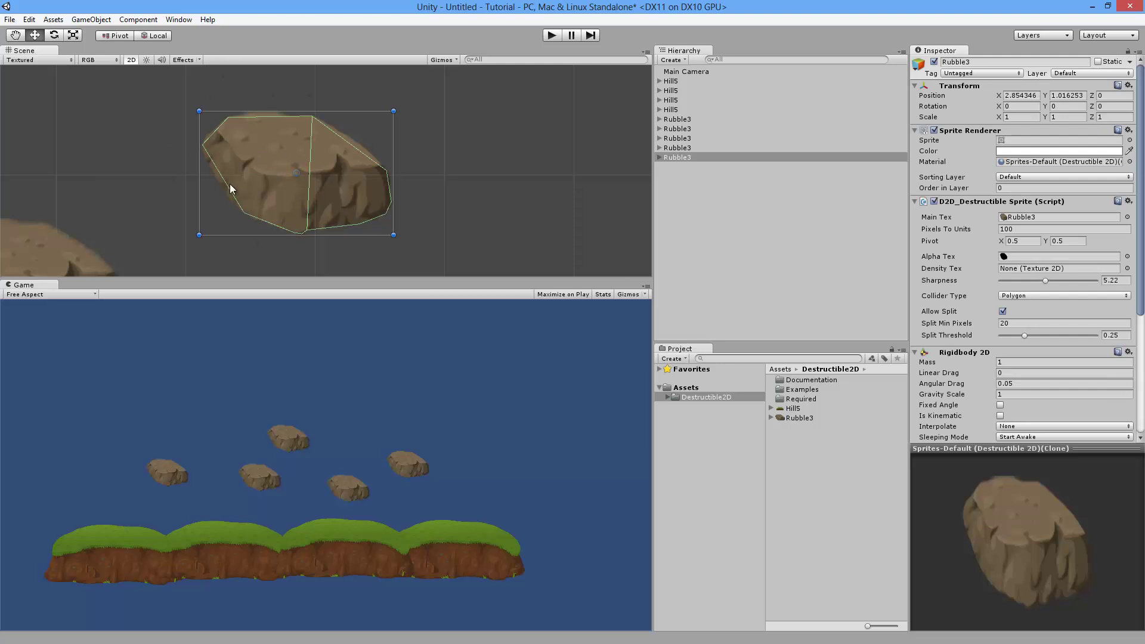
- Examine the sharpened rock's edges up close and from farther away, comparing them with the neighbouring rocks
{"action": "left_click", "coordinate": [501, 177]}
{"action": "scroll", "coordinate": [263, 253], "scroll_direction": "up", "scroll_amount": 2}
{"action": "scroll", "coordinate": [269, 180], "scroll_direction": "up", "scroll_amount": 1}
{"action": "scroll", "coordinate": [238, 141], "scroll_direction": "down", "scroll_amount": 2}
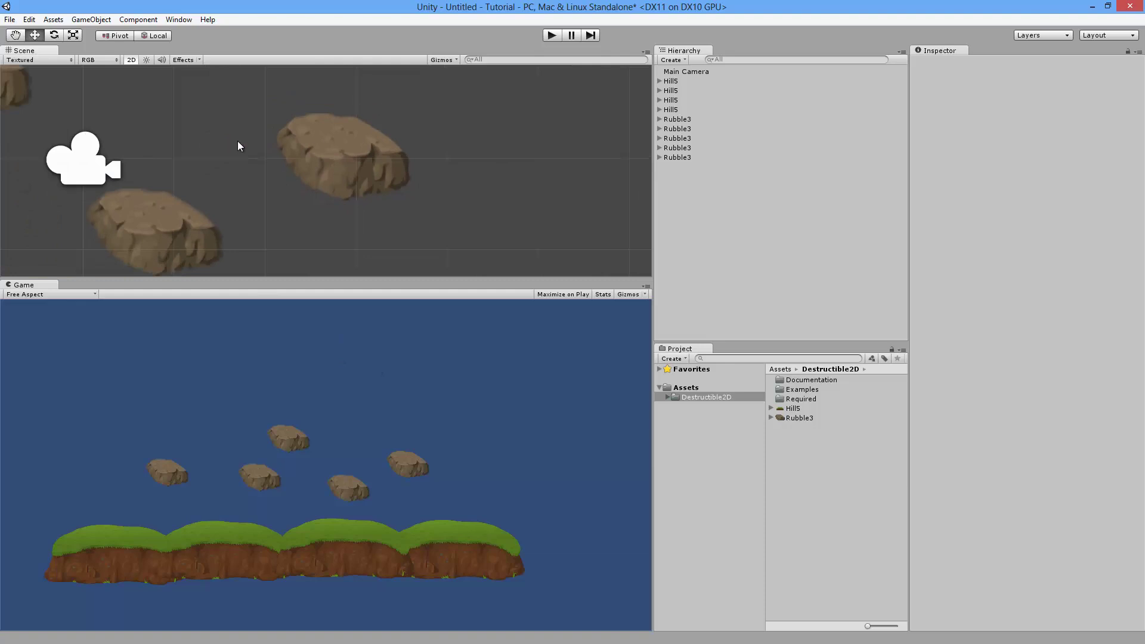
{"action": "left_click", "coordinate": [313, 142]}
{"action": "scroll", "coordinate": [291, 217], "scroll_direction": "down", "scroll_amount": 5}
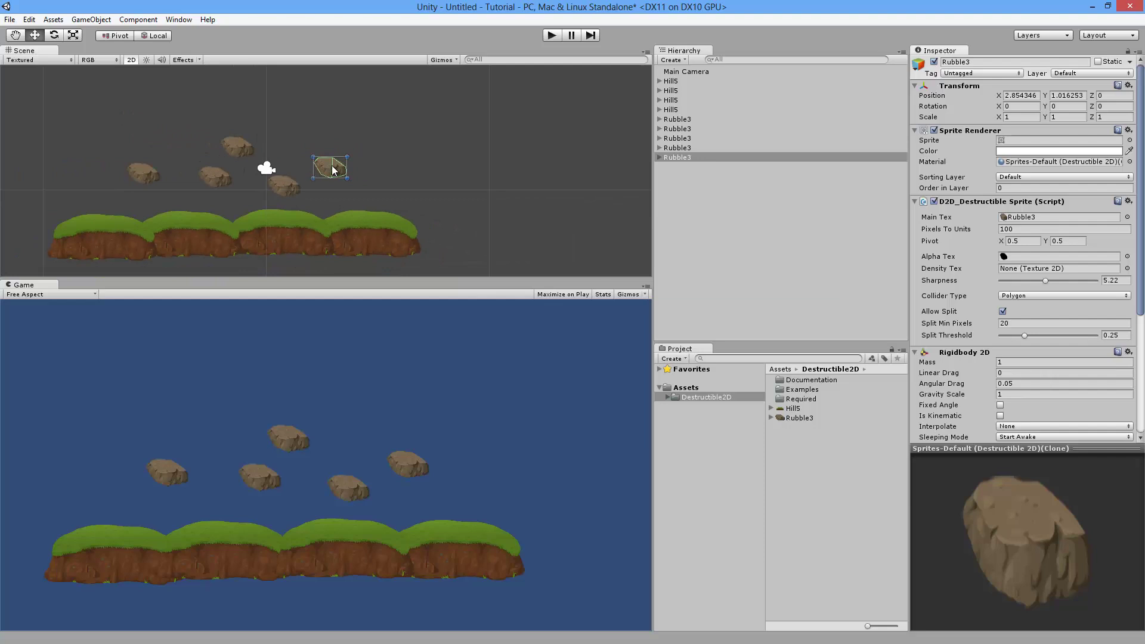
{"action": "scroll", "coordinate": [387, 178], "scroll_direction": "up", "scroll_amount": 4}
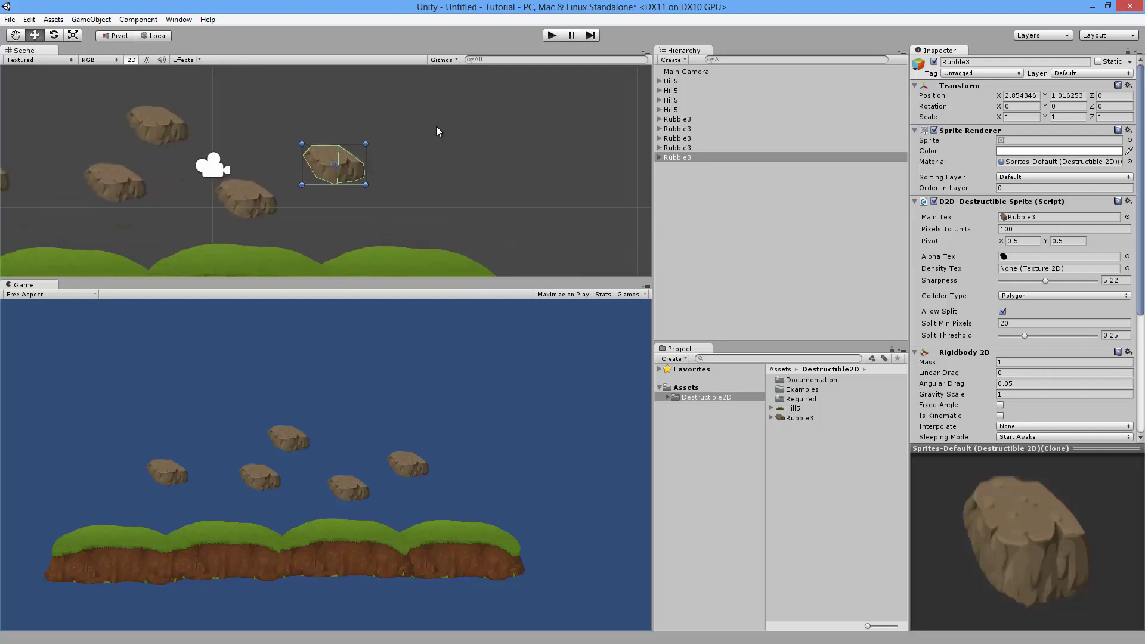
{"action": "scroll", "coordinate": [376, 145], "scroll_direction": "down", "scroll_amount": 2}
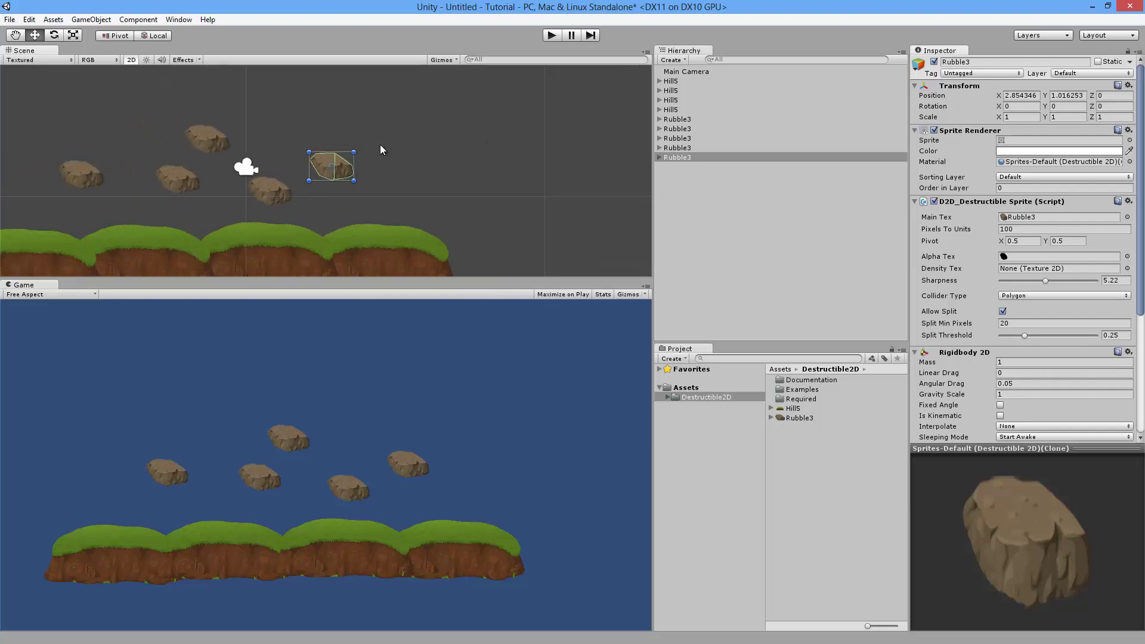
- Enlarge the small rock just right of the camera to a scale of about 2.8 and move it beyond the rightmost rock
{"action": "left_click", "coordinate": [281, 188]}
{"action": "left_click_drag", "start_coordinate": [299, 175], "coordinate": [372, 128]}
{"action": "left_click_drag", "start_coordinate": [344, 164], "coordinate": [426, 156]}
- Check the enlarged rock's blurry edges and set its Sharpness to 4.32
{"action": "left_click", "coordinate": [550, 103]}
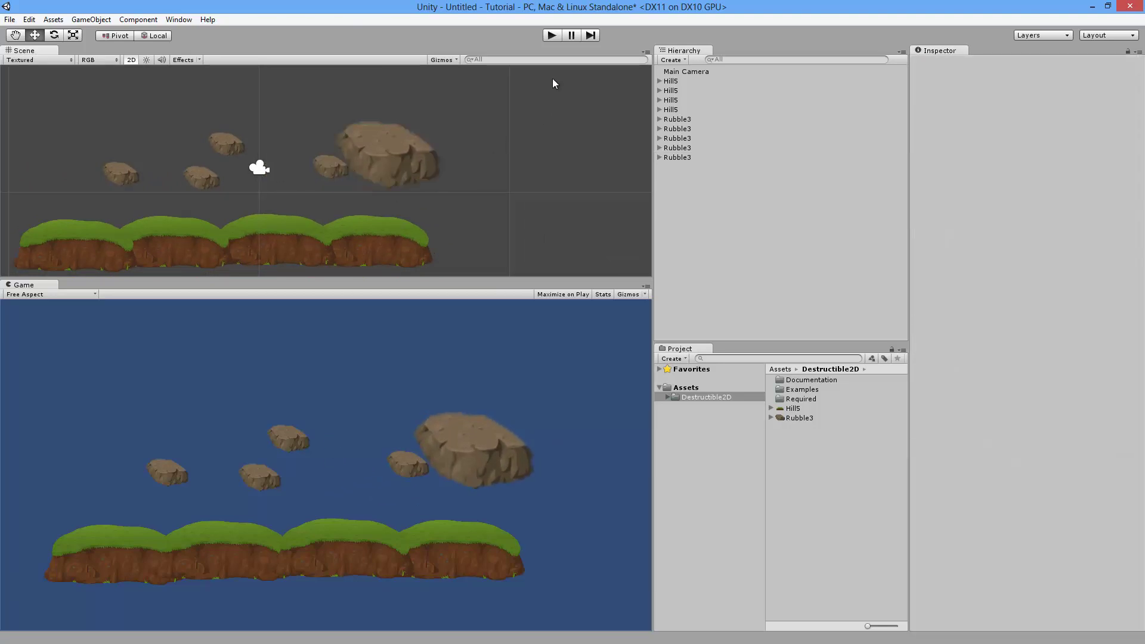
{"action": "left_click", "coordinate": [430, 153]}
{"action": "left_click", "coordinate": [1036, 280]}
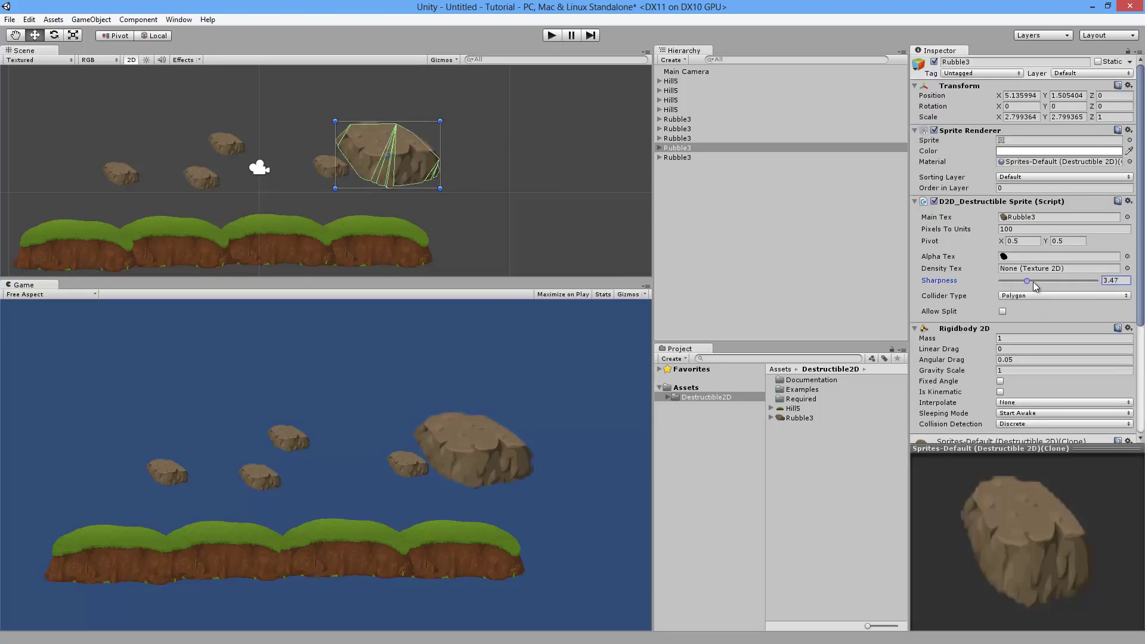
- Run the game, stamp holes in the enlarged rock, the hill beneath it and two small rocks, and stop the game
{"action": "left_click", "coordinate": [553, 39]}
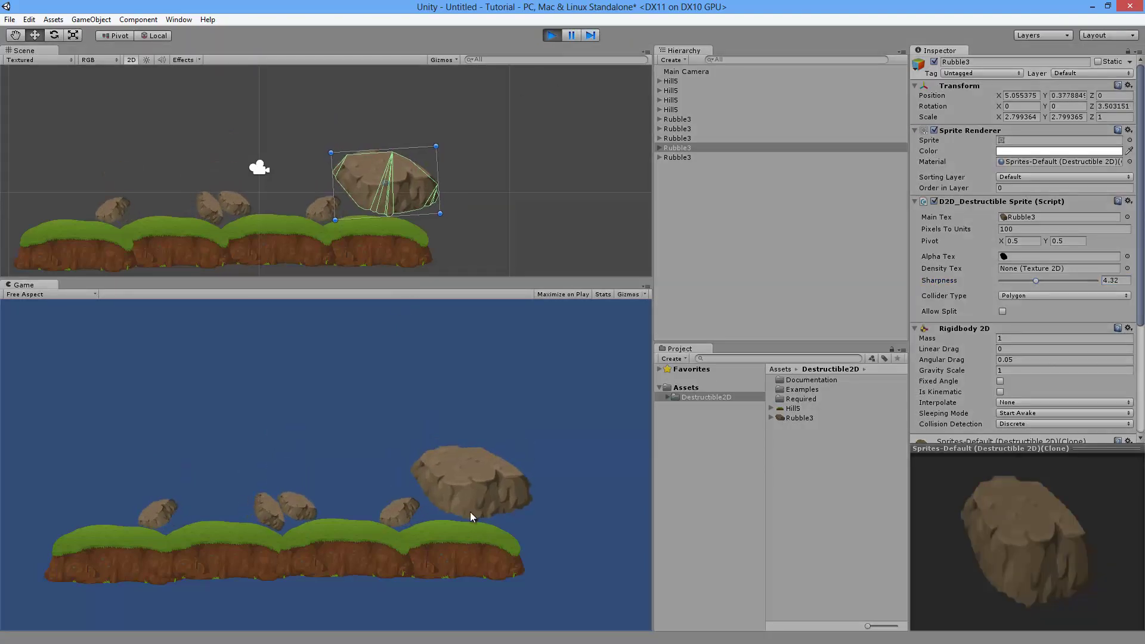
{"action": "left_click", "coordinate": [452, 497]}
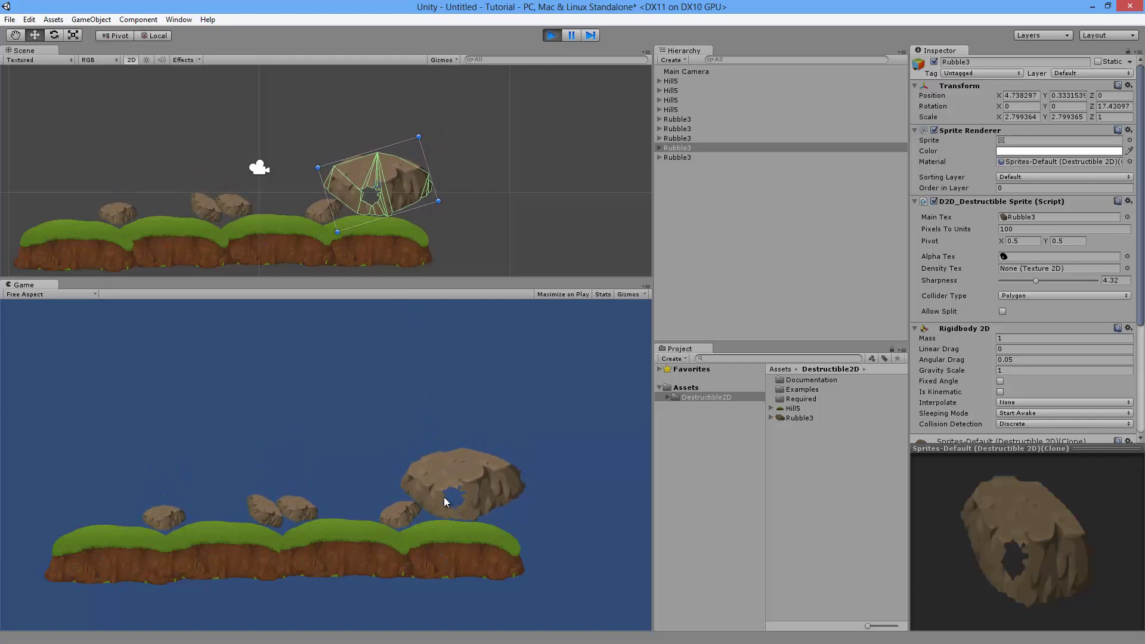
{"action": "left_click", "coordinate": [448, 545]}
{"action": "left_click", "coordinate": [410, 528]}
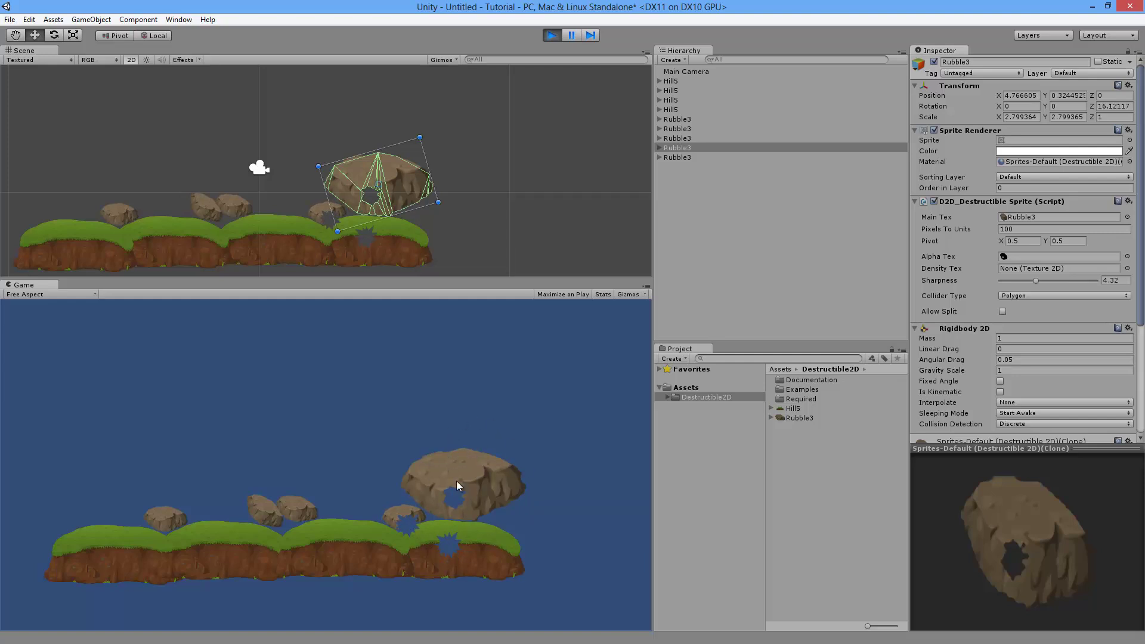
{"action": "left_click", "coordinate": [453, 524]}
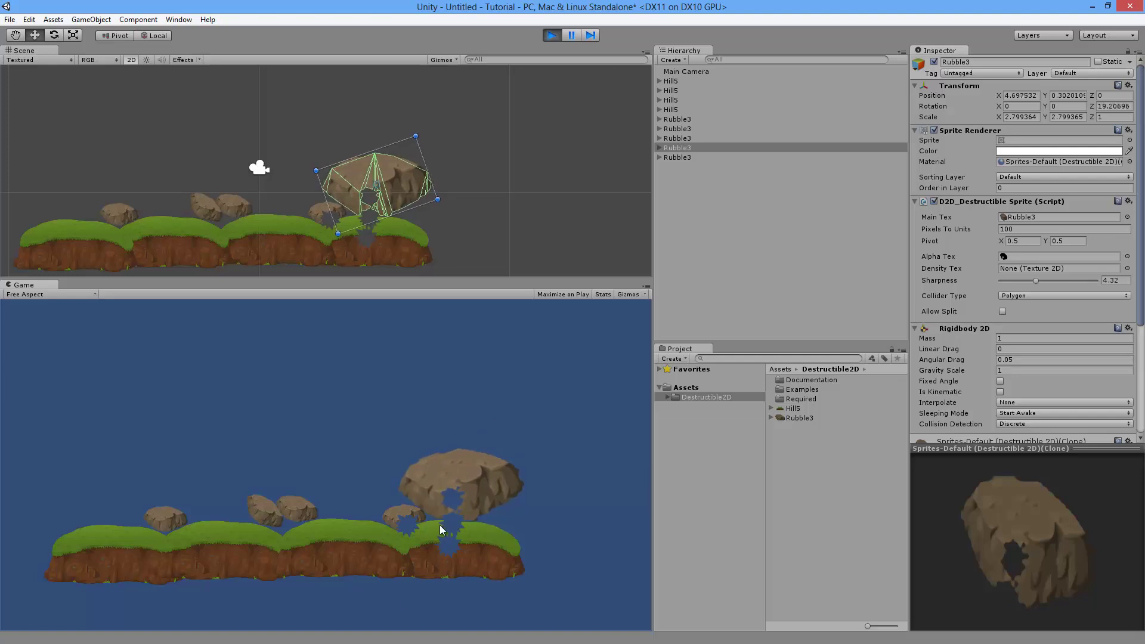
{"action": "left_click", "coordinate": [309, 523]}
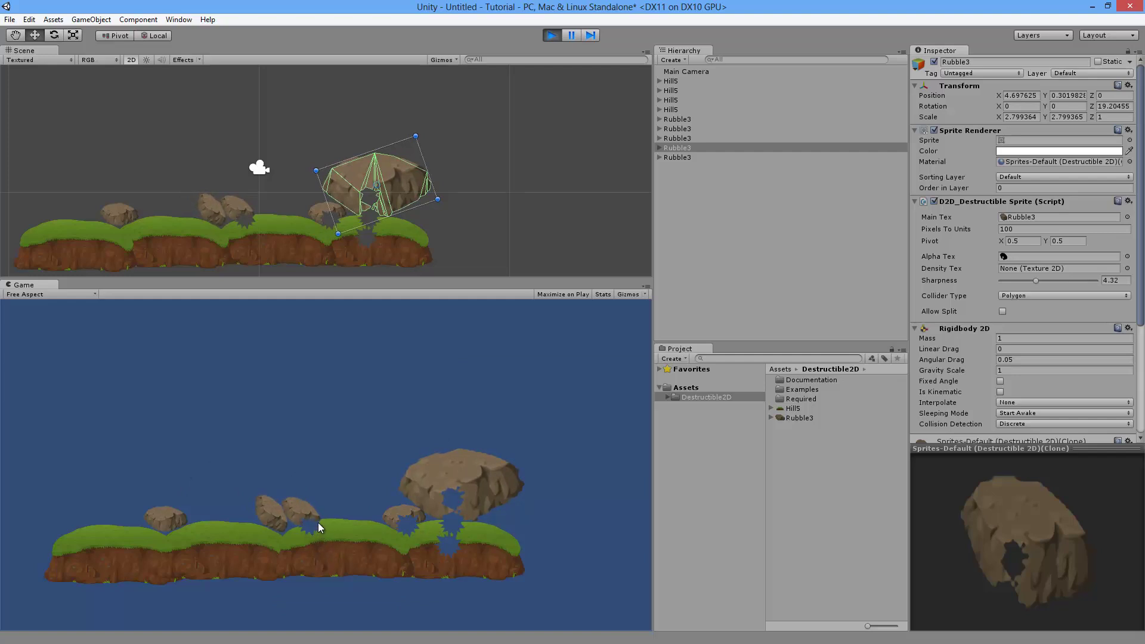
{"action": "left_click", "coordinate": [553, 35]}
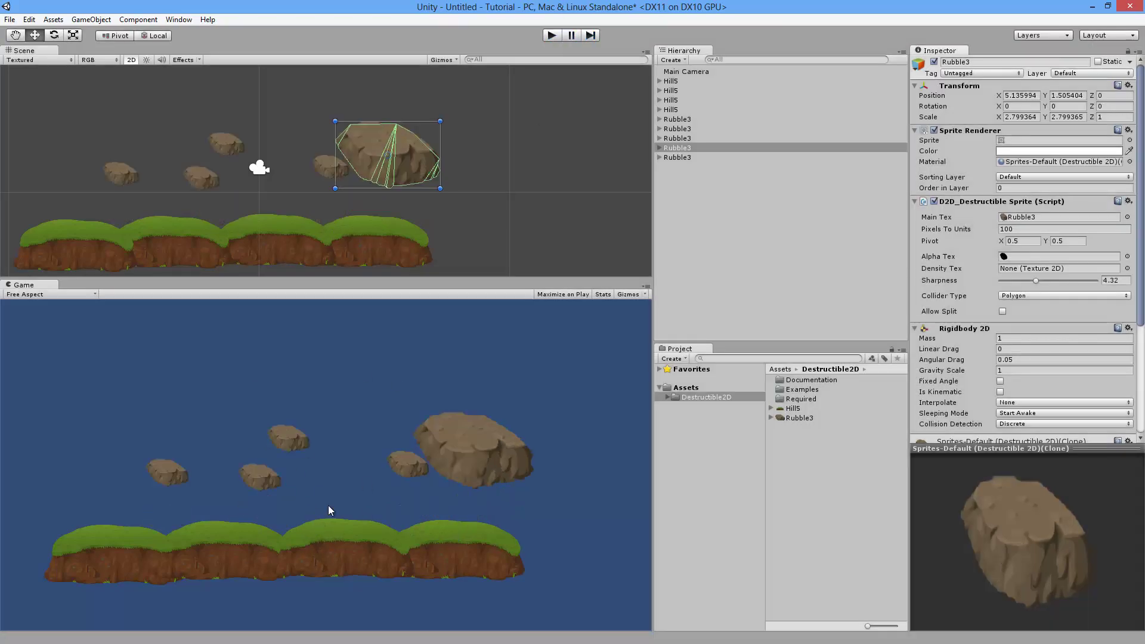
- Replace the Main Camera's D2D Click To Stamp component with D2D Click To Spawn
{"action": "left_click", "coordinate": [695, 72]}
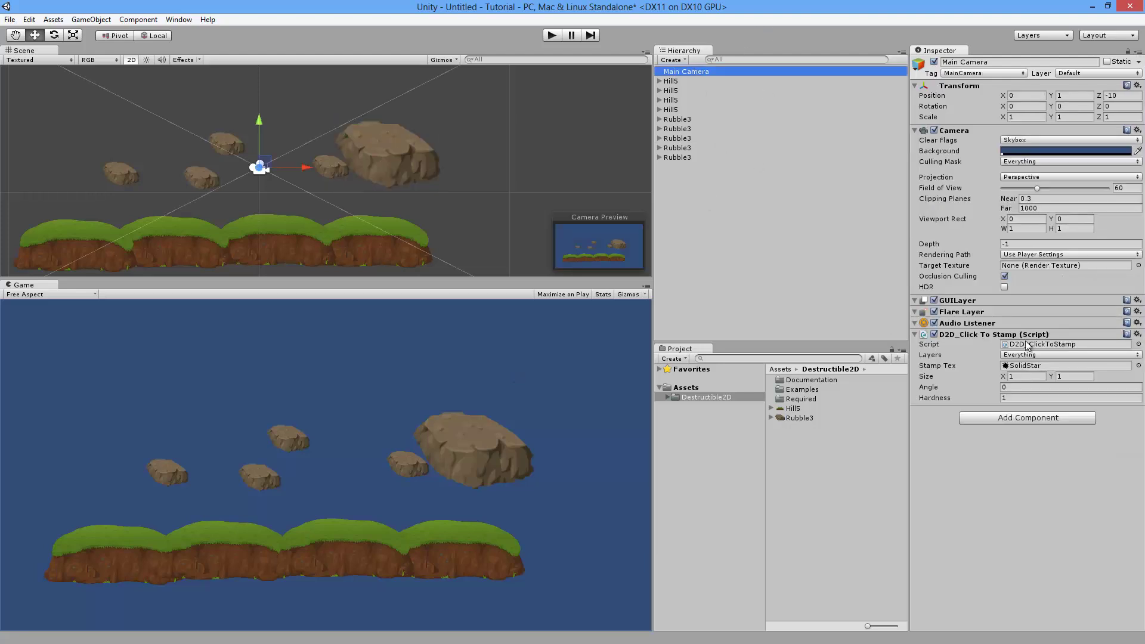
{"action": "left_click", "coordinate": [1139, 334]}
{"action": "left_click", "coordinate": [1097, 367]}
{"action": "left_click", "coordinate": [1003, 342]}
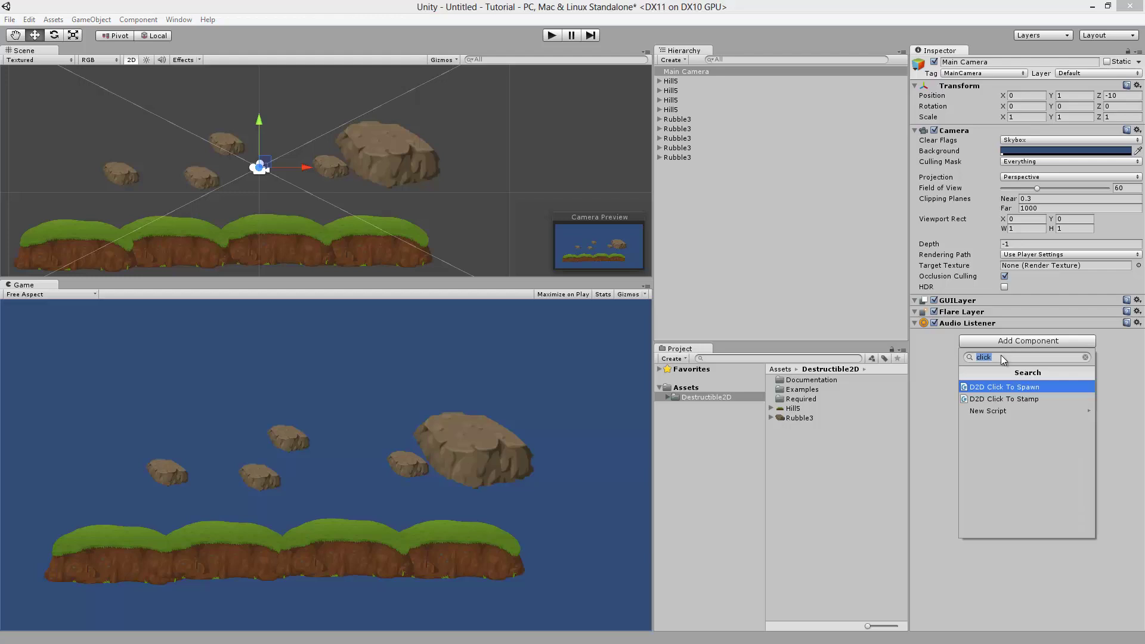
{"action": "left_click", "coordinate": [1002, 388]}
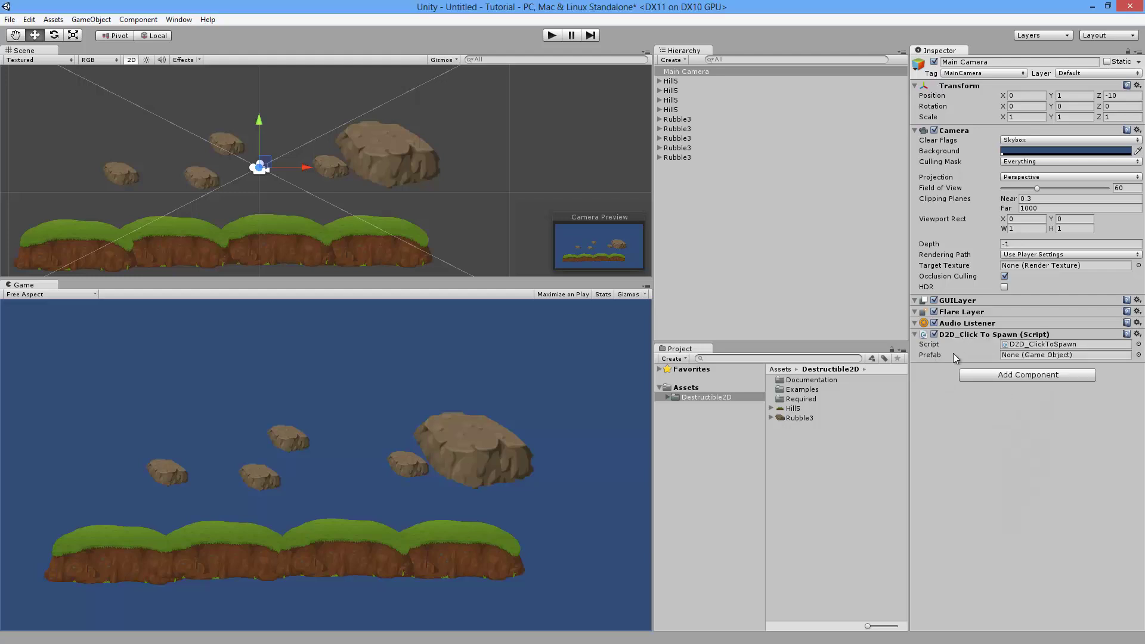
- Assign the Explosion4 prefab to the Main Camera's D2D Click To Spawn component
{"action": "left_click", "coordinate": [1139, 355]}
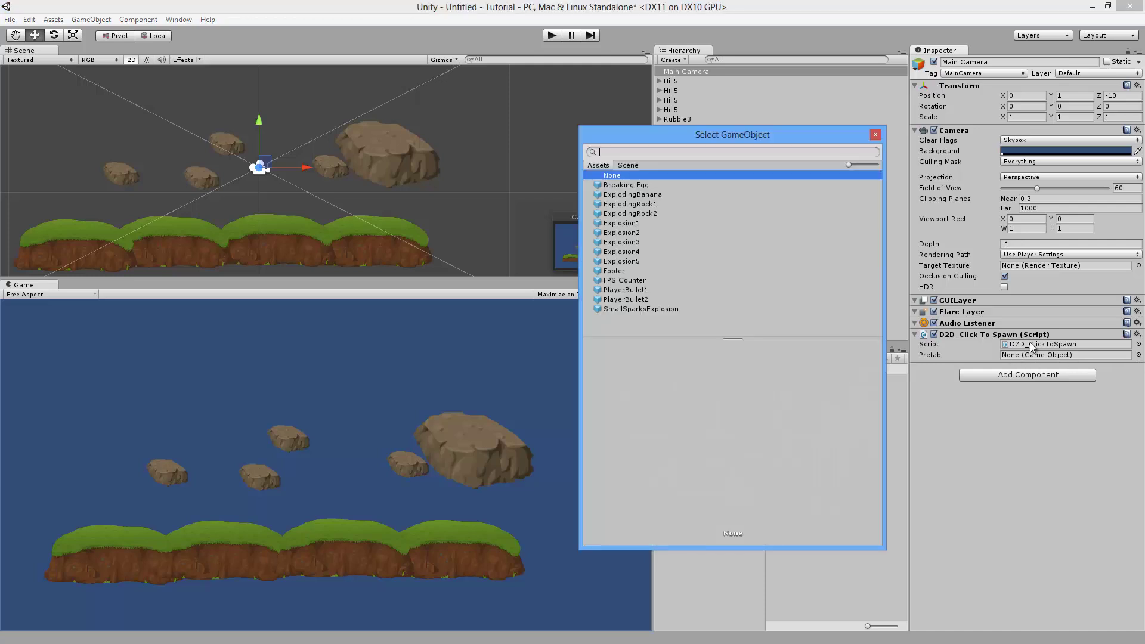
{"action": "left_click", "coordinate": [627, 251]}
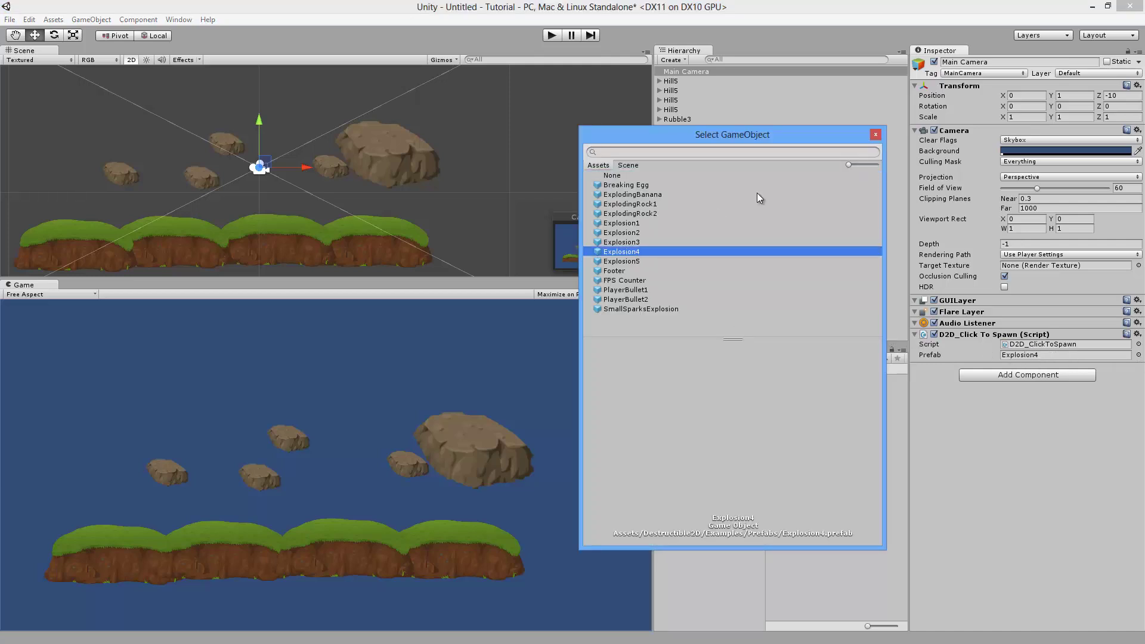
{"action": "left_click", "coordinate": [875, 135]}
- Run the game, spawn explosions in the air and between the two touching rocks, and stop the game
{"action": "left_click", "coordinate": [552, 35]}
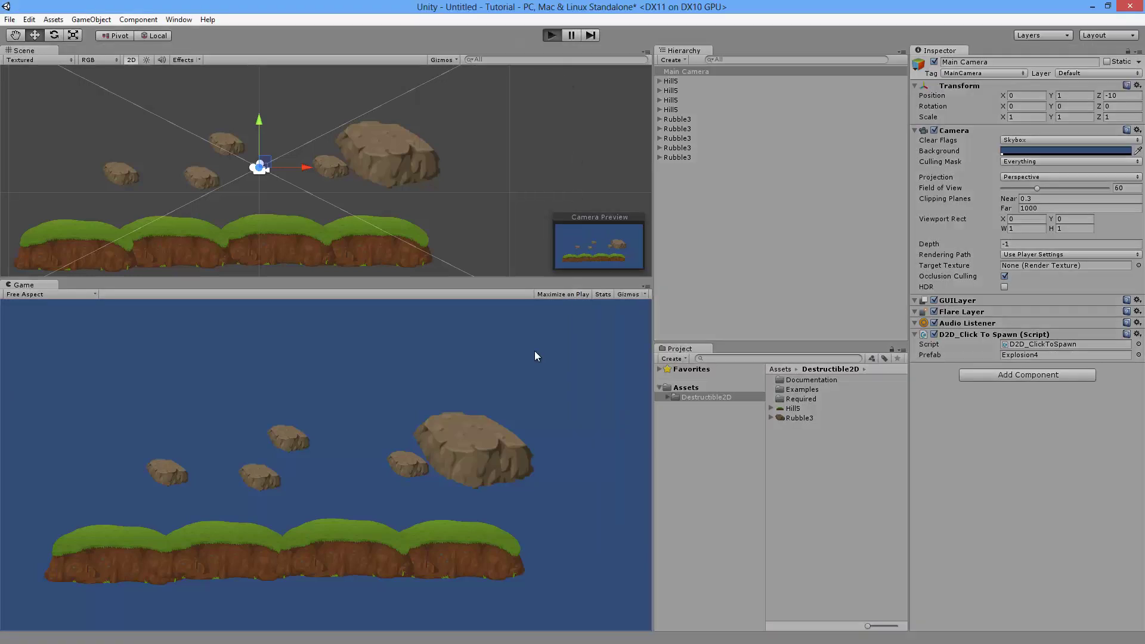
{"action": "left_click", "coordinate": [249, 412]}
{"action": "left_click", "coordinate": [235, 408]}
{"action": "left_click", "coordinate": [149, 435]}
{"action": "left_click", "coordinate": [309, 385]}
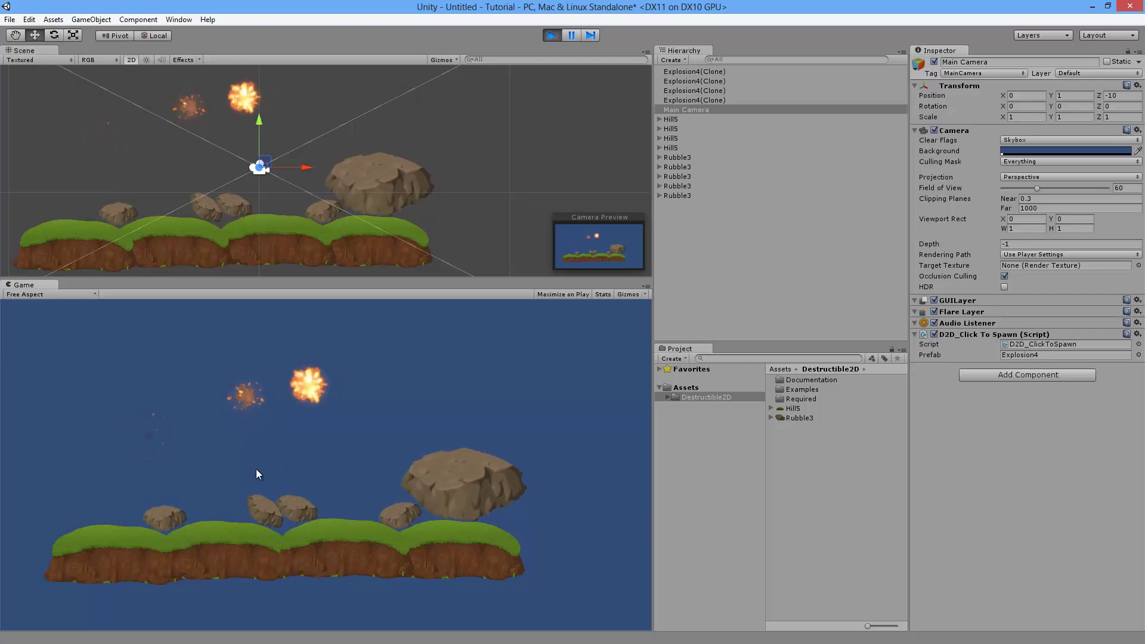
{"action": "left_click", "coordinate": [279, 513]}
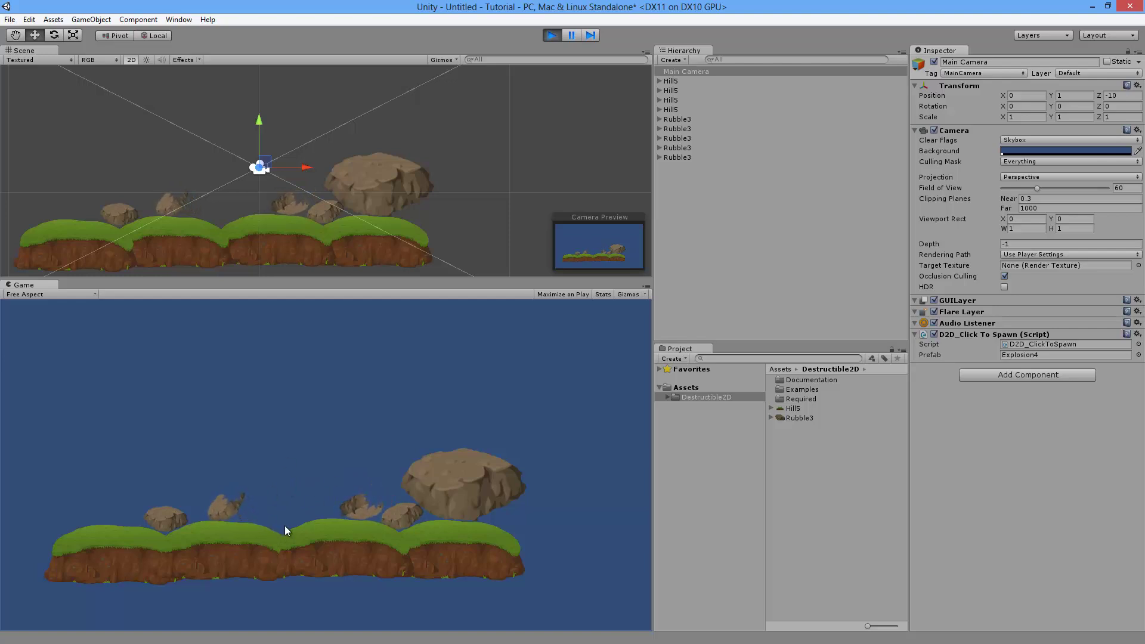
{"action": "key", "text": "ctrl+p"}
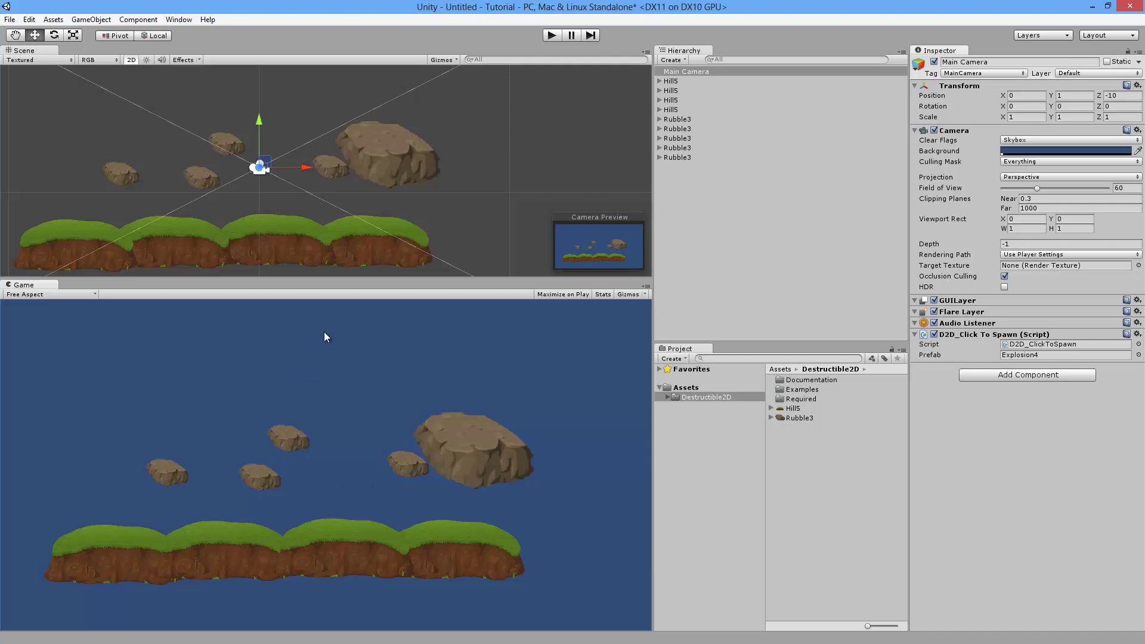
- Check the Density Tex setting of the uppermost small rock and open the Density example scene without saving the current scene
{"action": "left_click", "coordinate": [233, 141]}
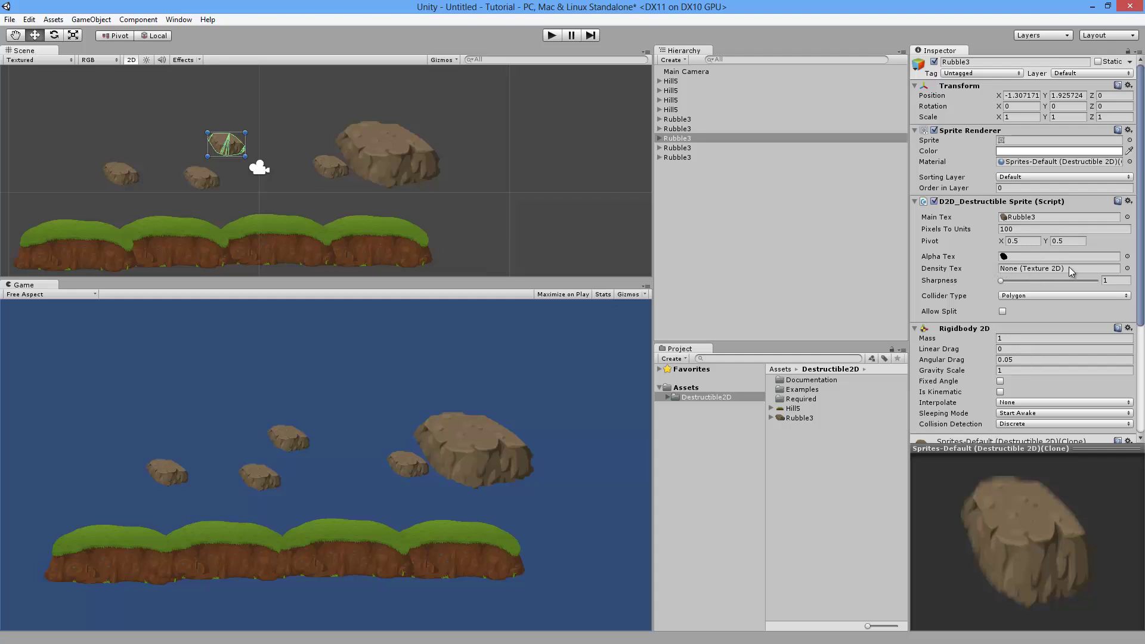
{"action": "left_click", "coordinate": [669, 397]}
{"action": "left_click", "coordinate": [676, 417]}
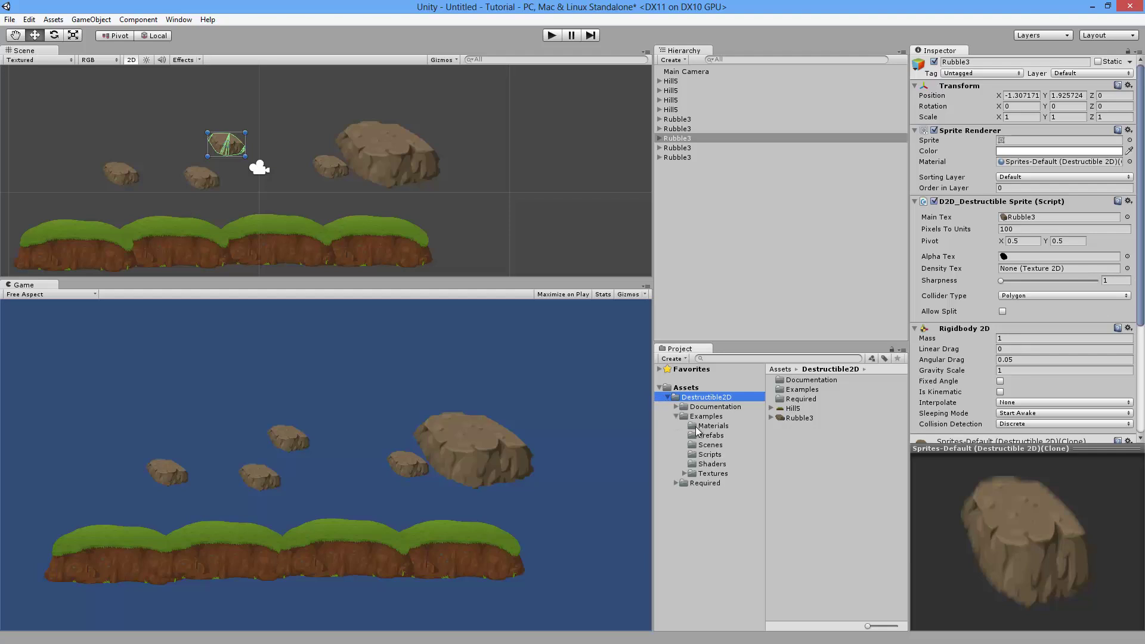
{"action": "left_click", "coordinate": [712, 447]}
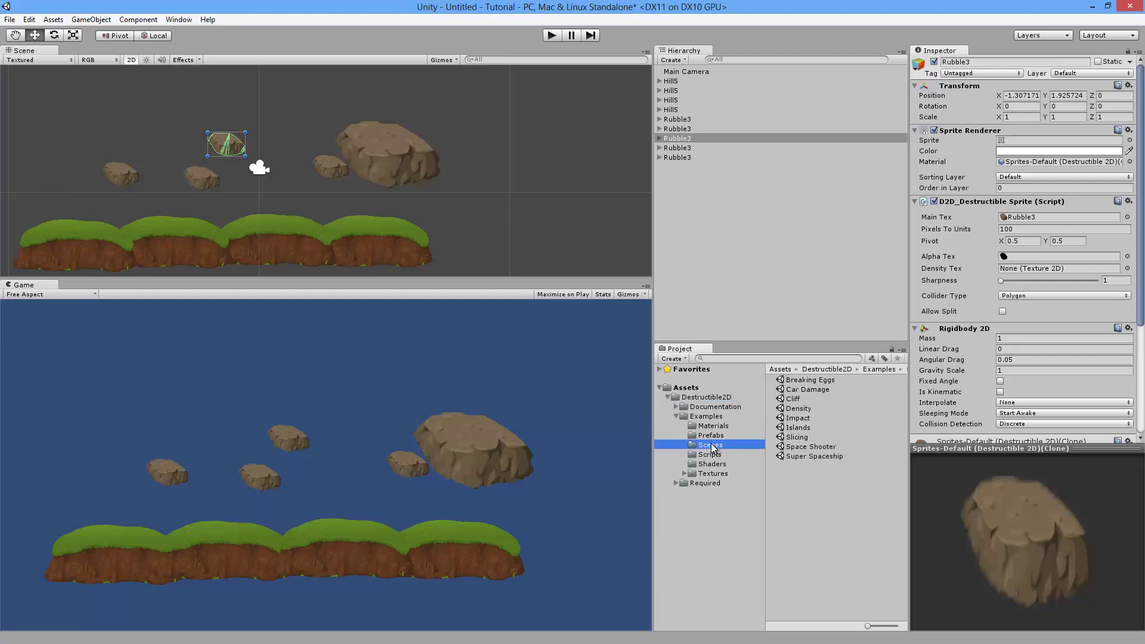
{"action": "double_click", "coordinate": [799, 409]}
{"action": "left_click", "coordinate": [594, 356]}
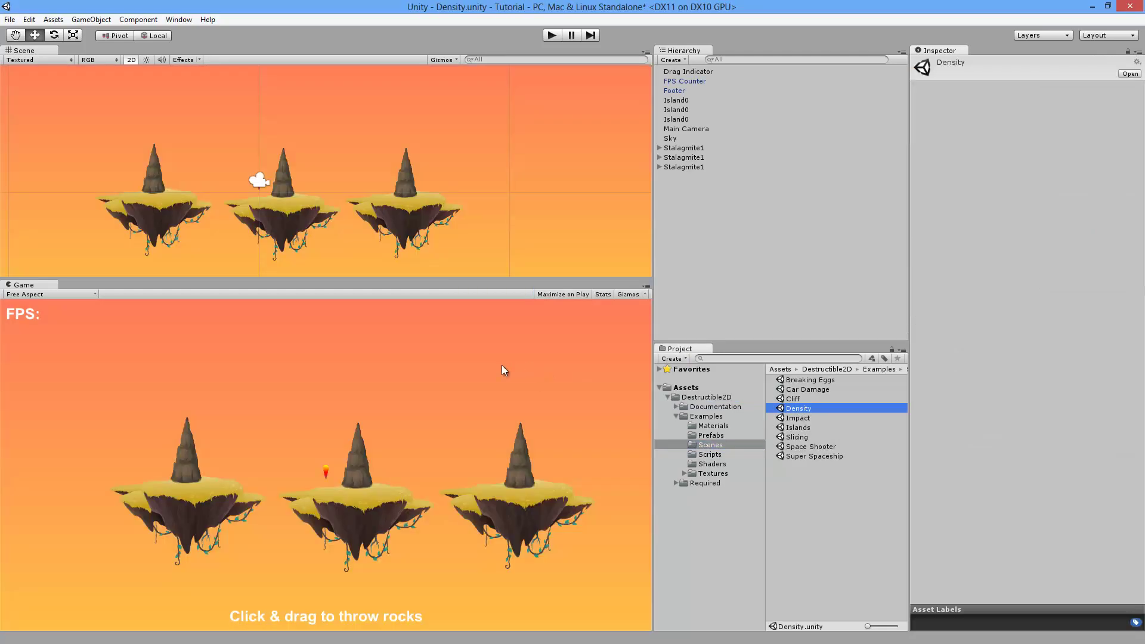
- Compare the Density Tex settings of the three stalagmites
{"action": "left_click", "coordinate": [155, 168]}
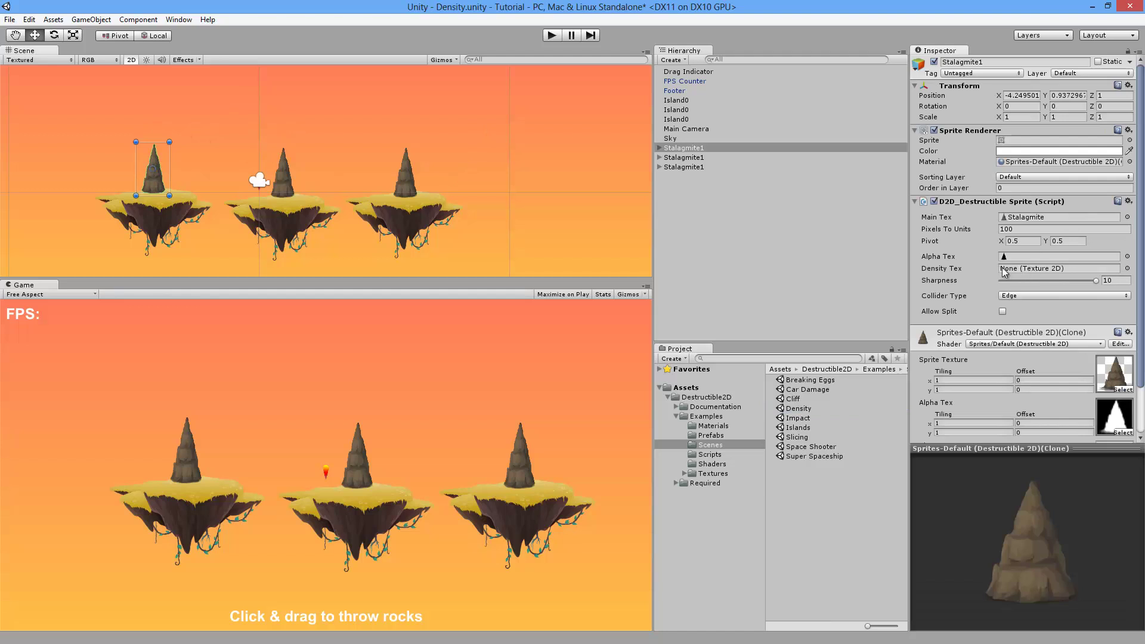
{"action": "left_click", "coordinate": [285, 181]}
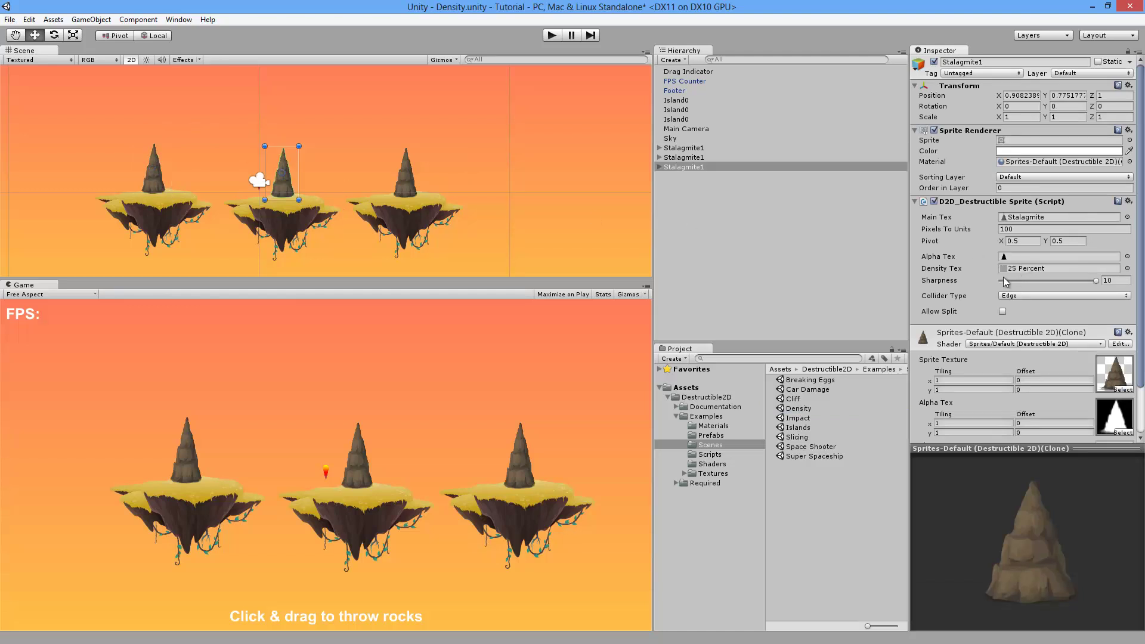
{"action": "left_click", "coordinate": [406, 183]}
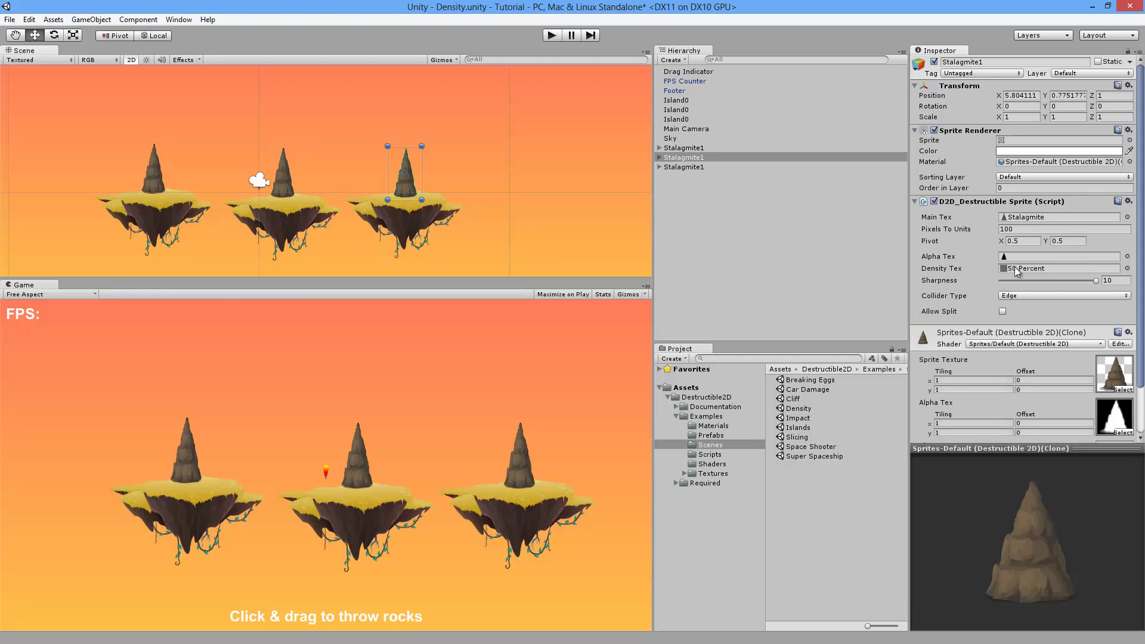
{"action": "left_click", "coordinate": [284, 172]}
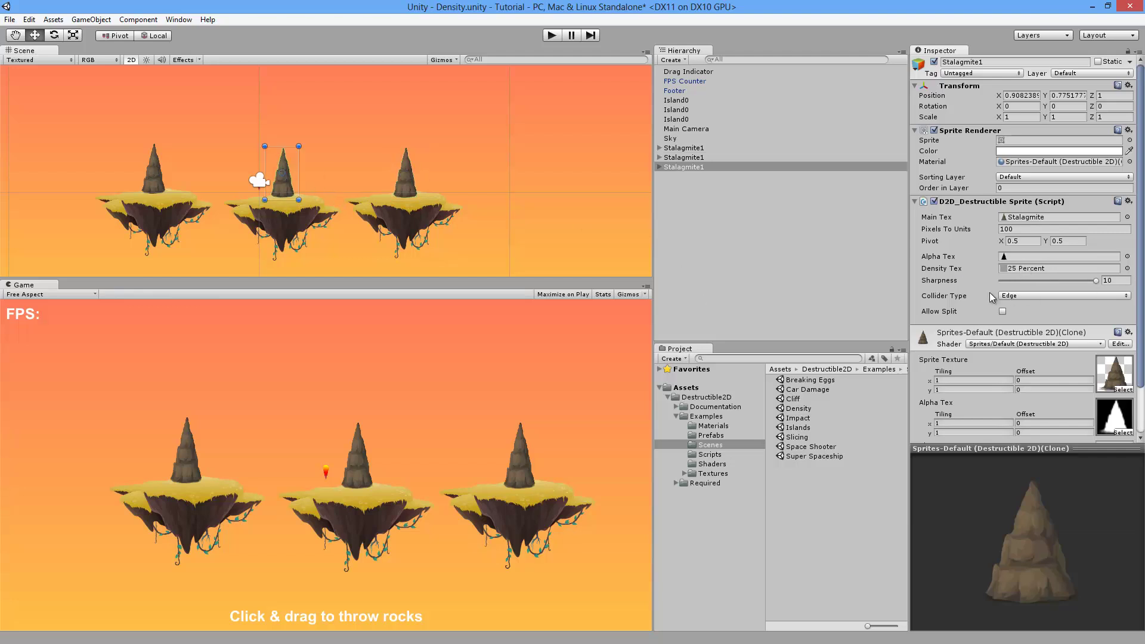
- Run the Density scene, throw a rock at each of the first two stalagmites, and stop the game
{"action": "left_click", "coordinate": [553, 36]}
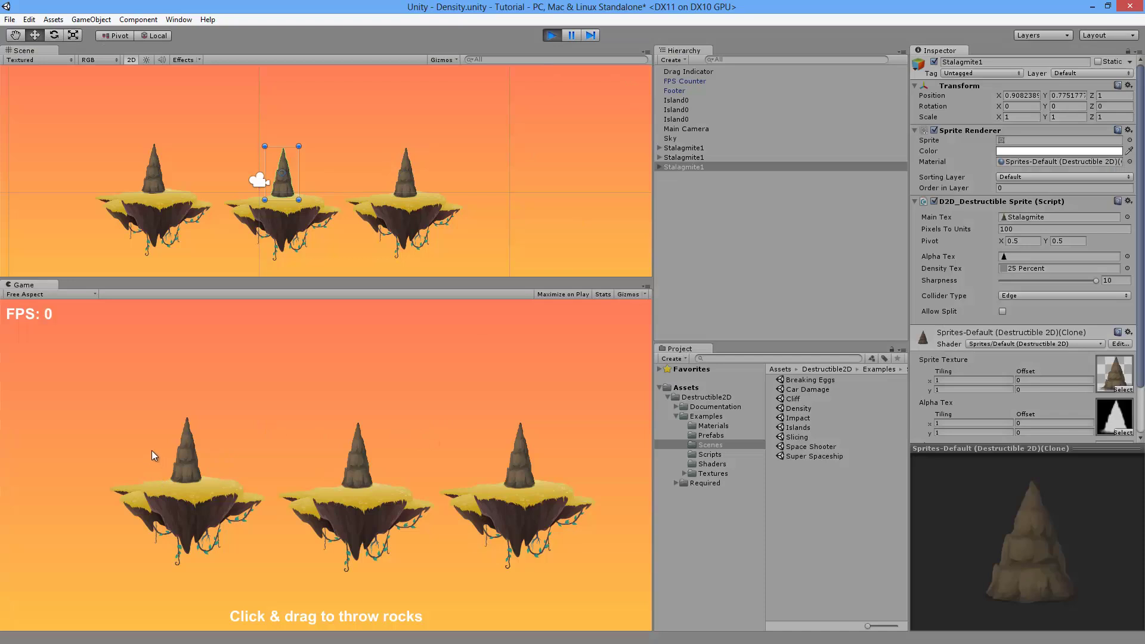
{"action": "left_click_drag", "start_coordinate": [128, 441], "coordinate": [244, 444]}
{"action": "left_click_drag", "start_coordinate": [306, 445], "coordinate": [448, 449]}
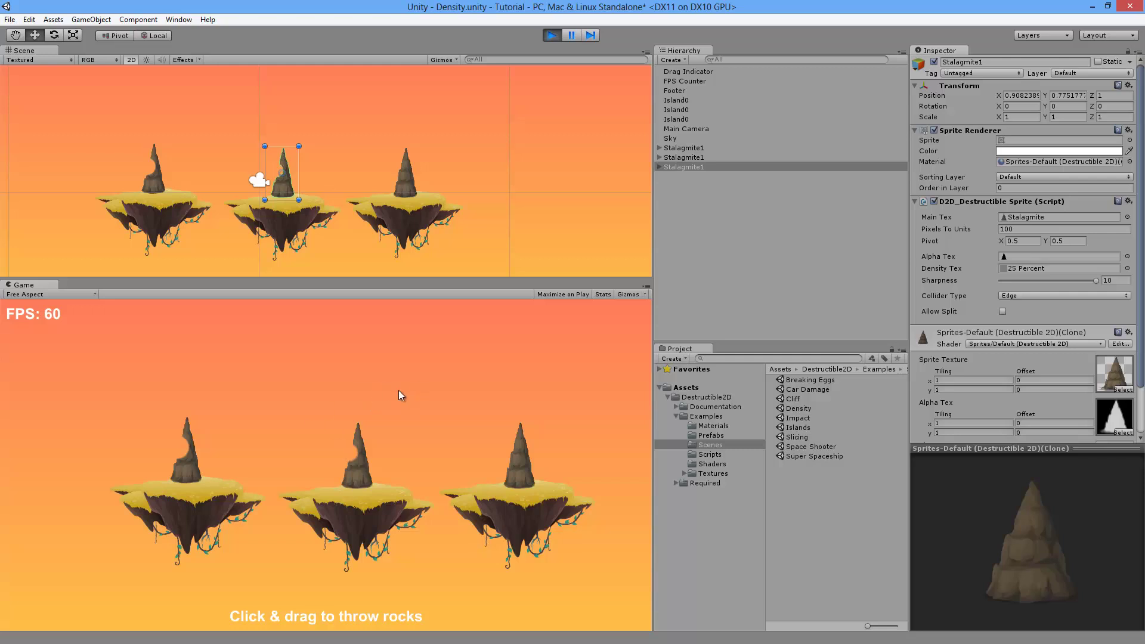
{"action": "left_click", "coordinate": [550, 35]}
- Add the Hill5 sprite from the Destructible2D folder to the scene and move it above the middle and rightmost stalagmites
{"action": "left_click", "coordinate": [700, 416]}
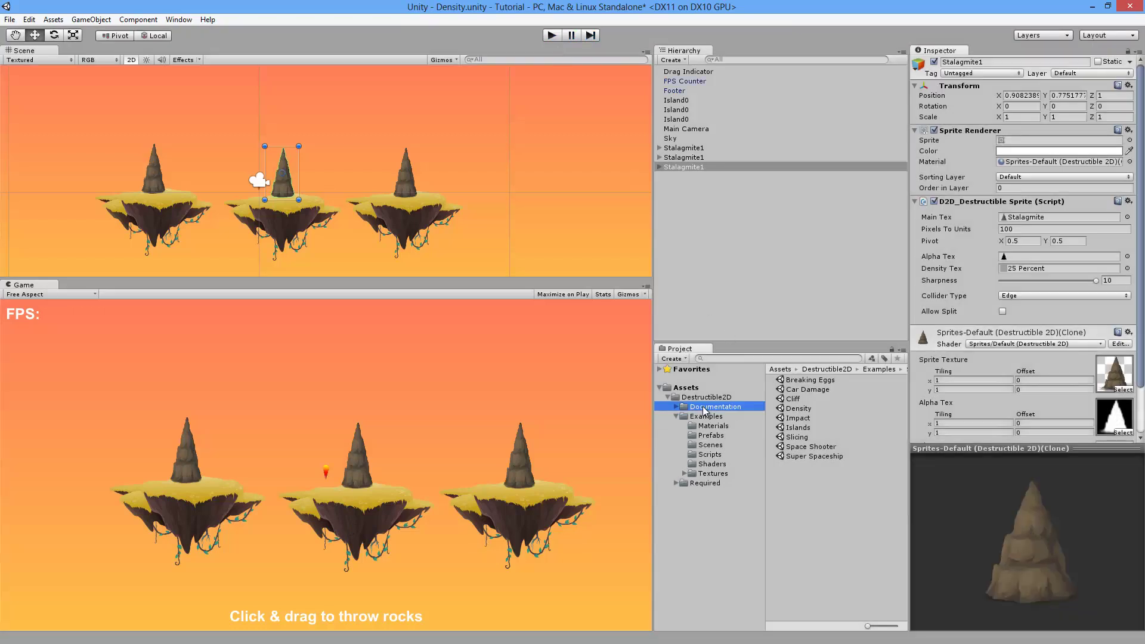
{"action": "left_click", "coordinate": [702, 397]}
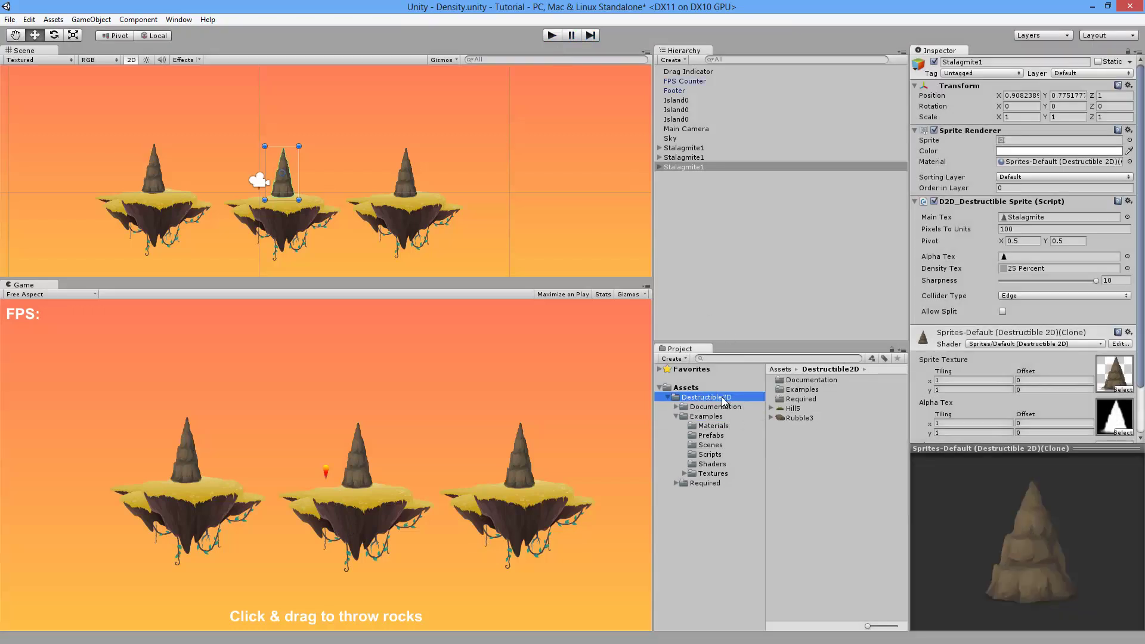
{"action": "left_click_drag", "start_coordinate": [793, 409], "coordinate": [721, 251]}
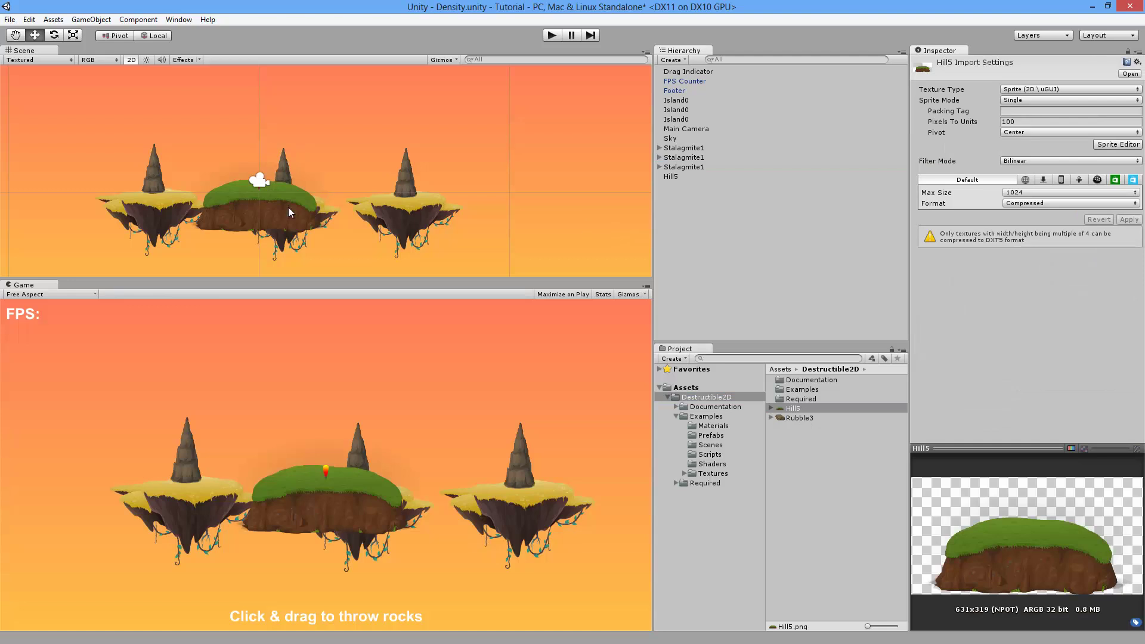
{"action": "left_click", "coordinate": [288, 207]}
{"action": "left_click_drag", "start_coordinate": [288, 207], "coordinate": [359, 122]}
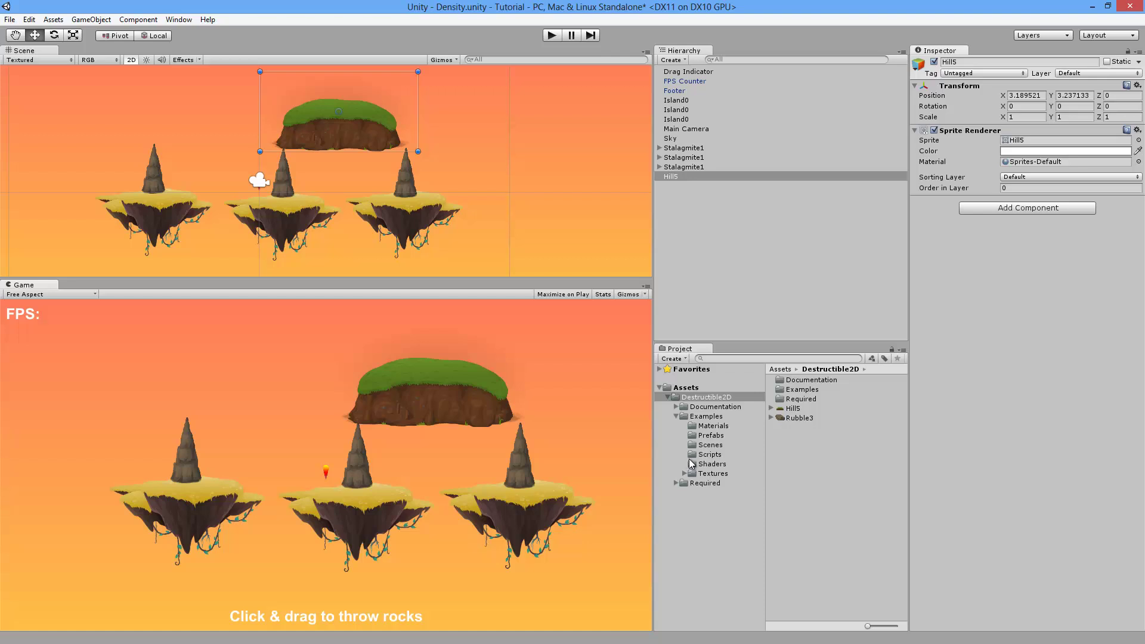
- Open the Space Shooter example scene, discarding the changes to the Density scene
{"action": "left_click", "coordinate": [712, 446]}
{"action": "double_click", "coordinate": [812, 447]}
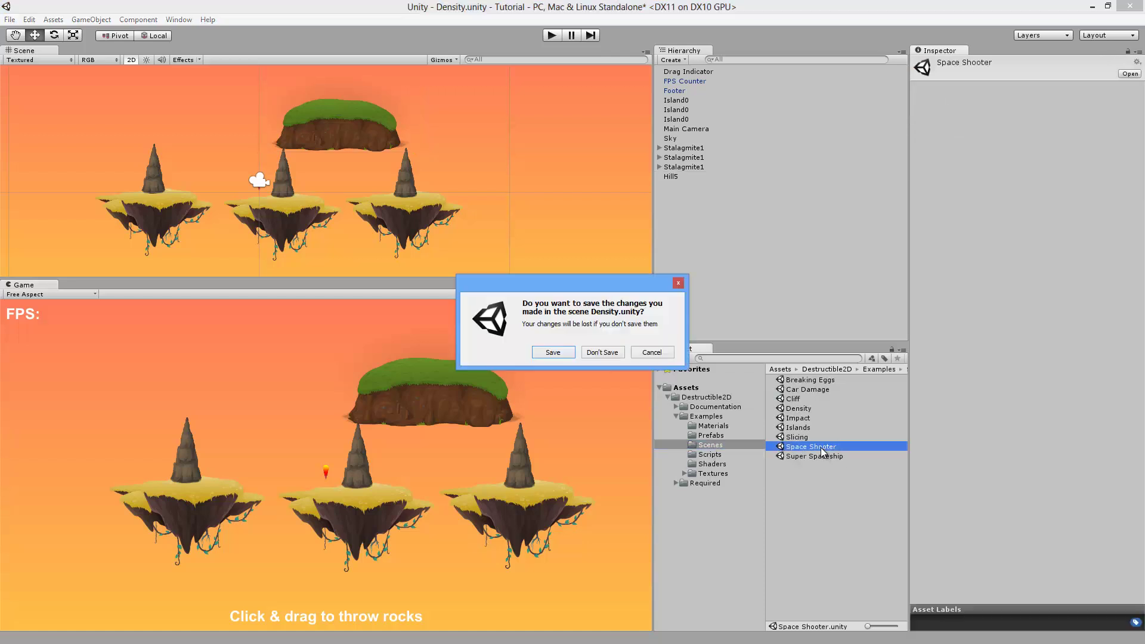
{"action": "left_click", "coordinate": [603, 352]}
- Run the Space Shooter scene, fly the spaceship while shooting holes in the asteroids, and stop the game
{"action": "left_click", "coordinate": [552, 35]}
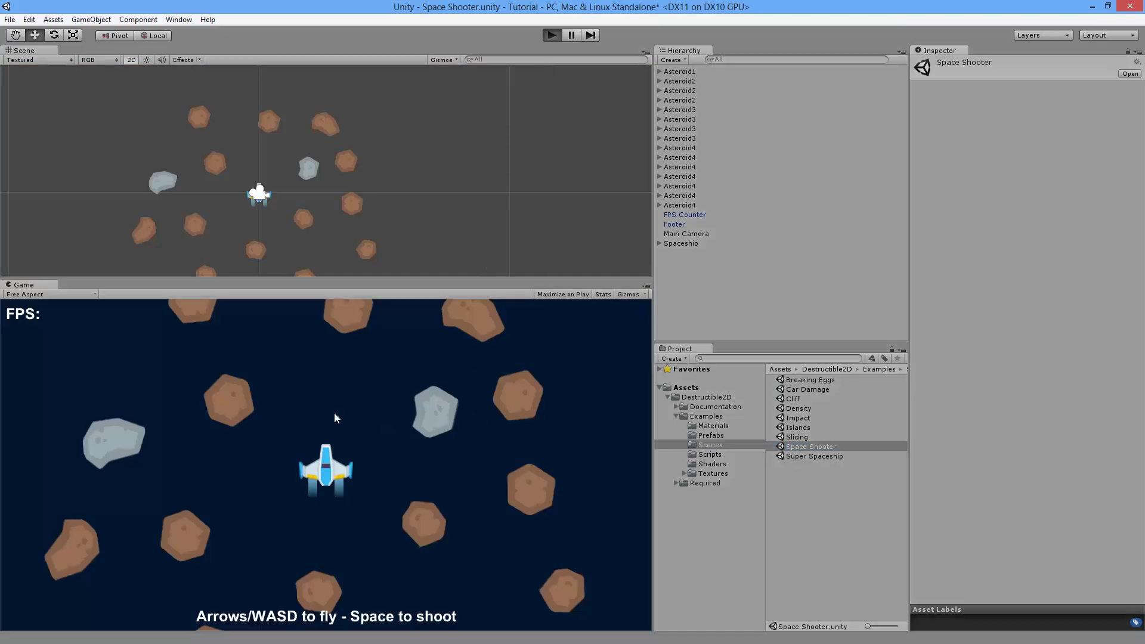
{"action": "key", "text": "space"}
{"action": "key", "text": "Up"}
{"action": "key", "text": "Left"}
{"action": "key", "text": "Left"}
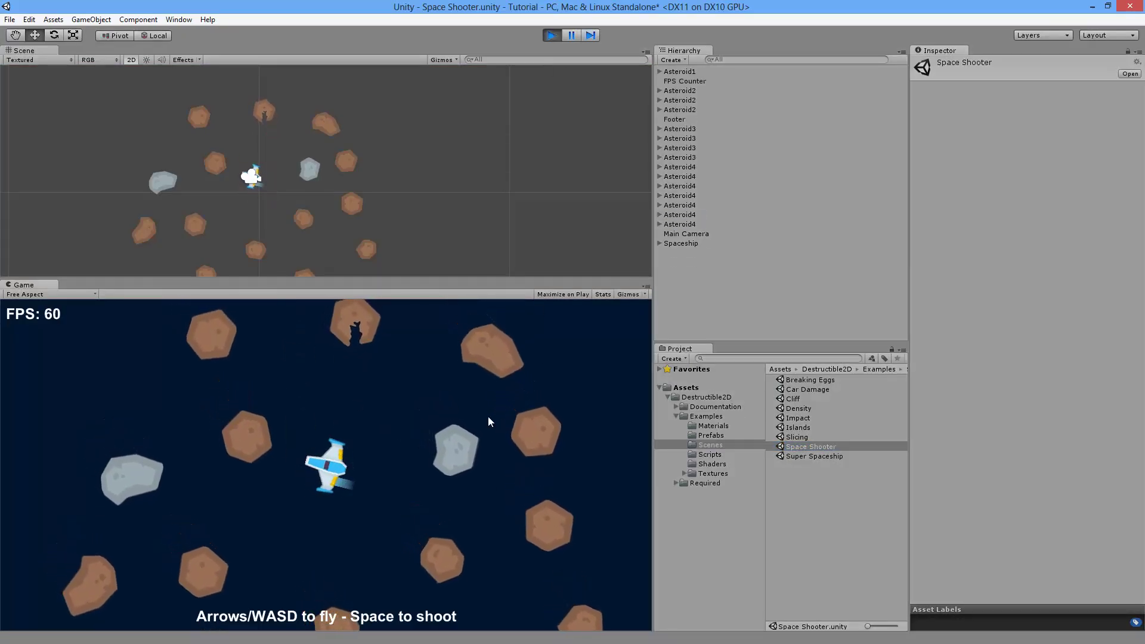
{"action": "key", "text": "space"}
{"action": "key", "text": "Left"}
{"action": "key", "text": "space"}
{"action": "key", "text": "Right"}
{"action": "key", "text": "space"}
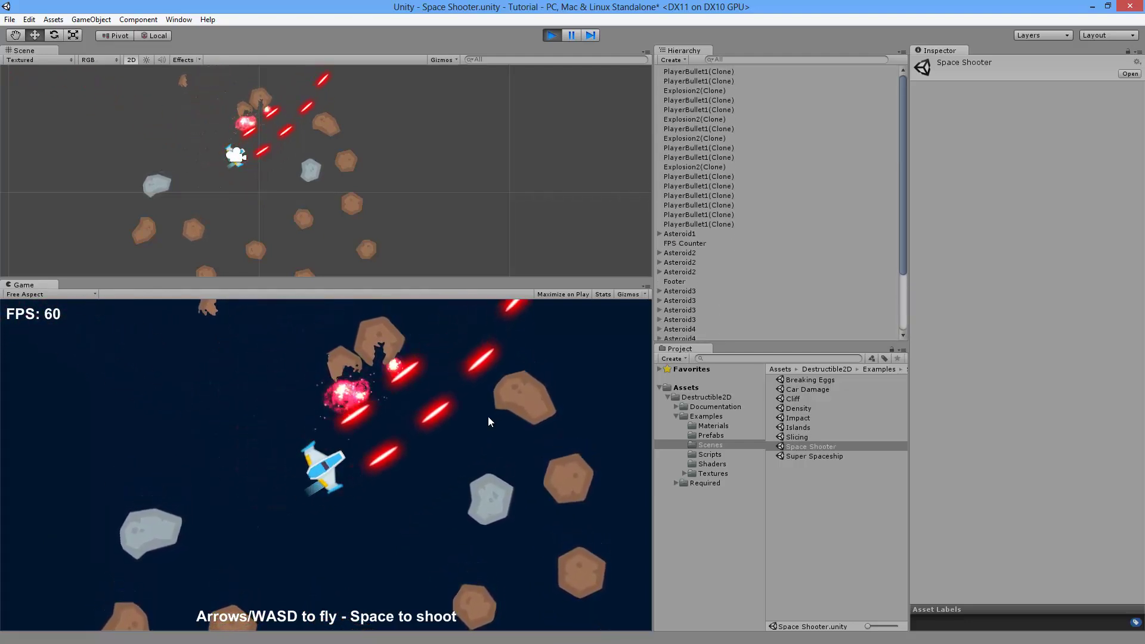
{"action": "key", "text": "Left"}
{"action": "key", "text": "space"}
{"action": "key", "text": "Right"}
{"action": "key", "text": "Left"}
{"action": "key", "text": "Up"}
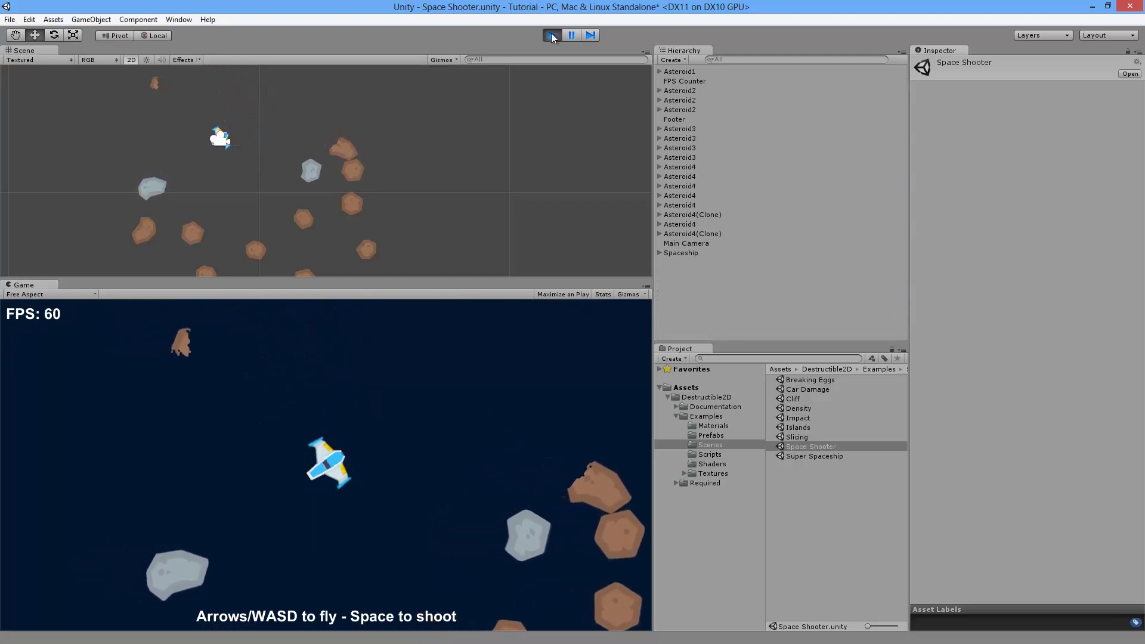
{"action": "left_click", "coordinate": [552, 35]}
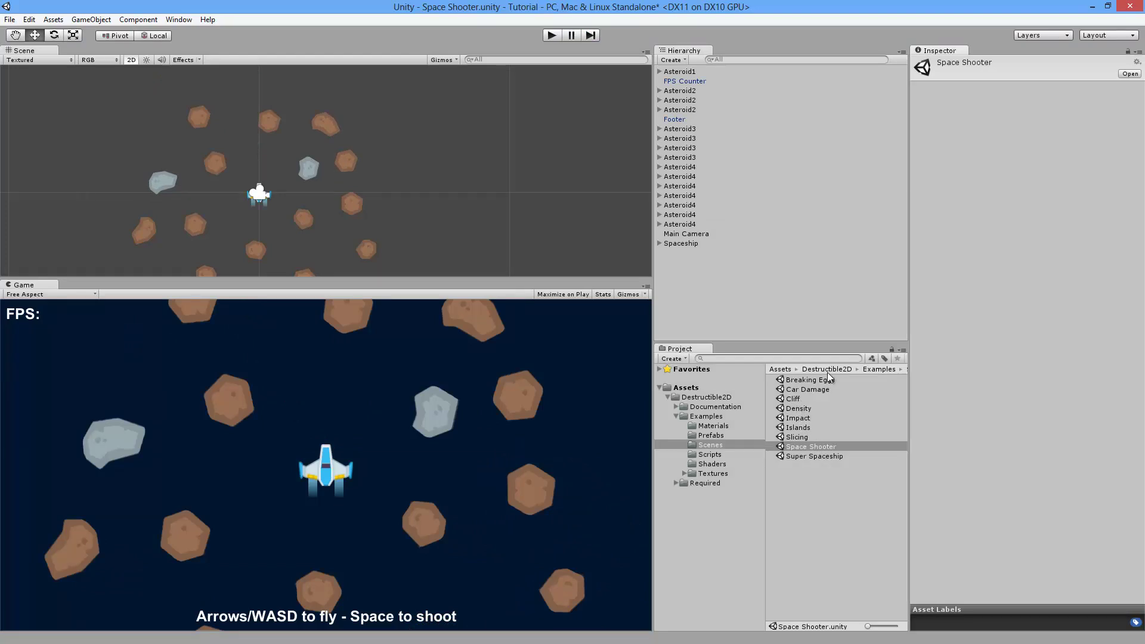
- Open the Car Damage example scene and run it
{"action": "double_click", "coordinate": [809, 389]}
{"action": "left_click", "coordinate": [605, 353]}
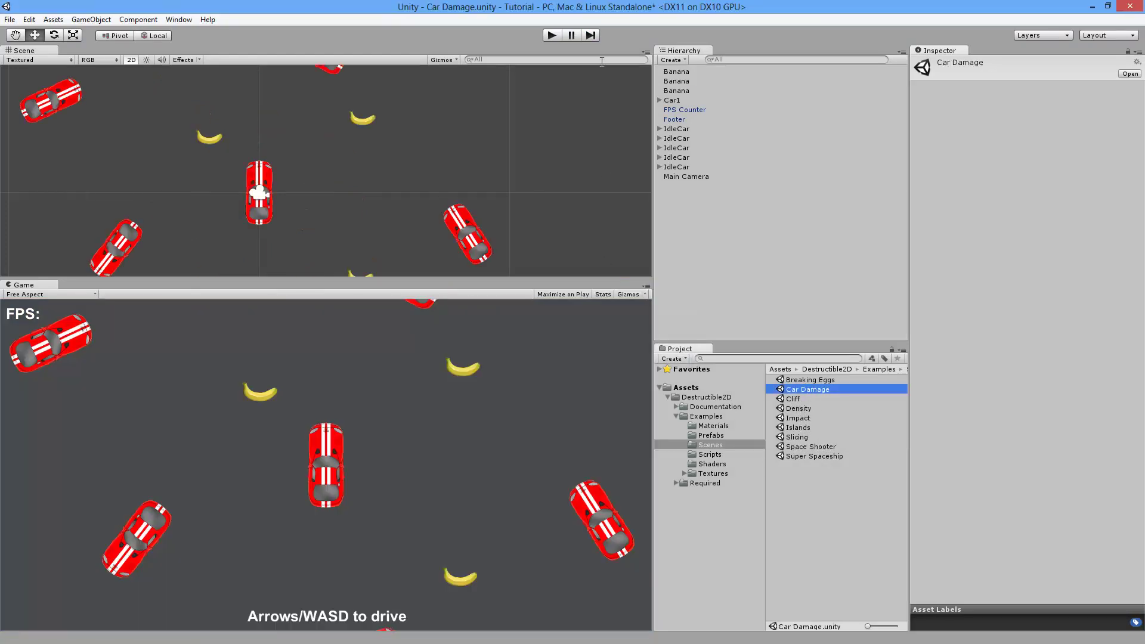
{"action": "left_click", "coordinate": [555, 35]}
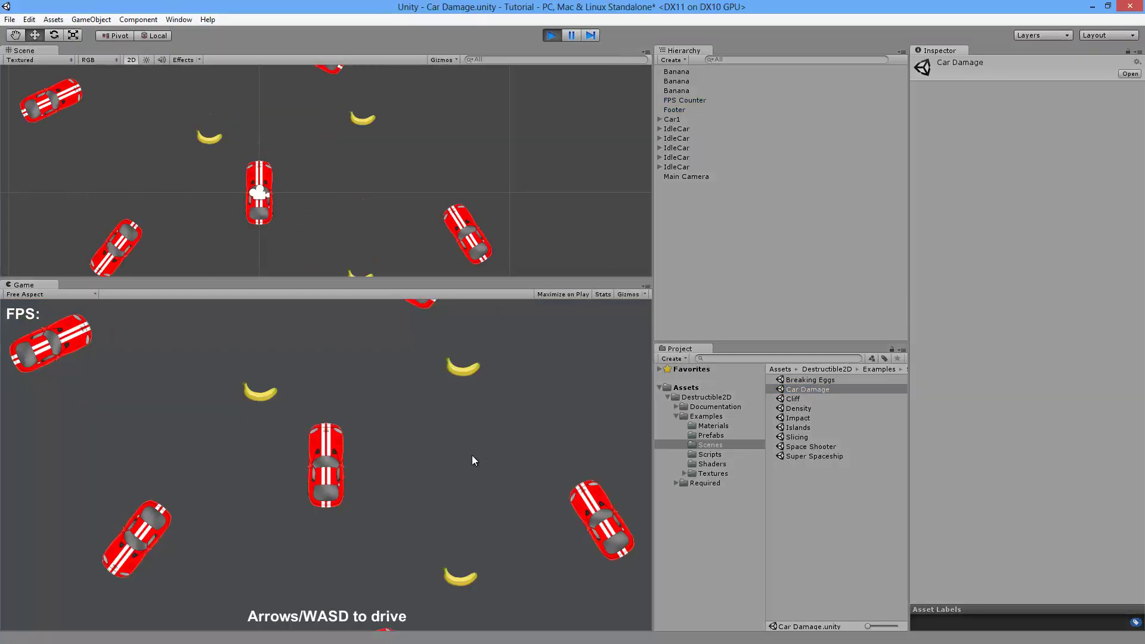
- Drive the car into the parked cars, reversing between collisions, to examine the impact damage
{"action": "key", "text": "Up"}
{"action": "key", "text": "Right"}
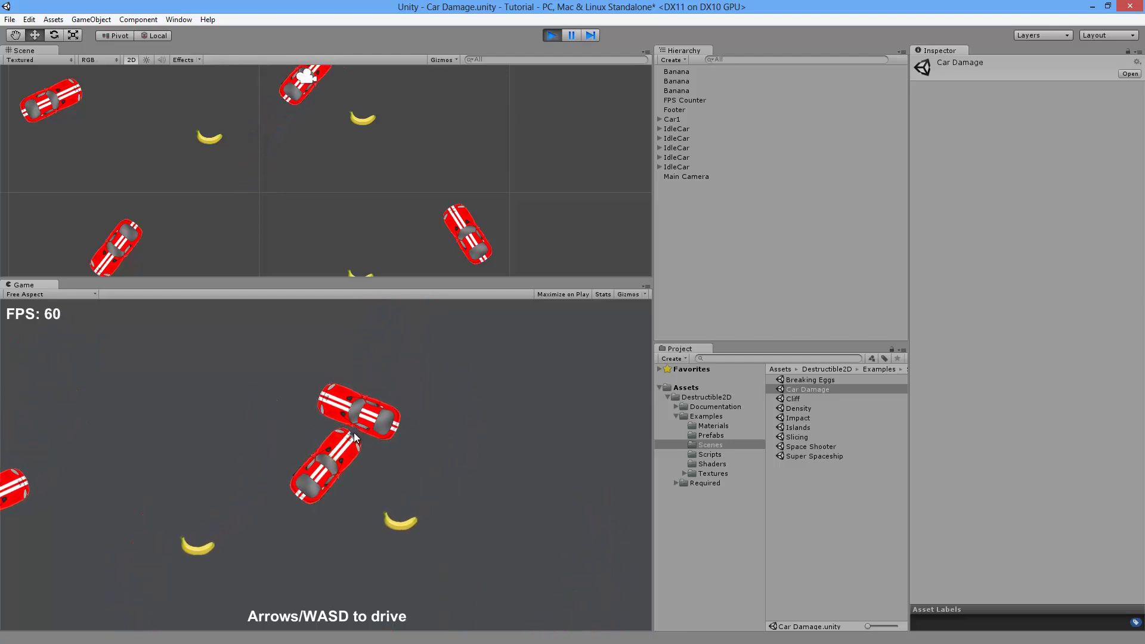
{"action": "key", "text": "Down"}
{"action": "key", "text": "Up"}
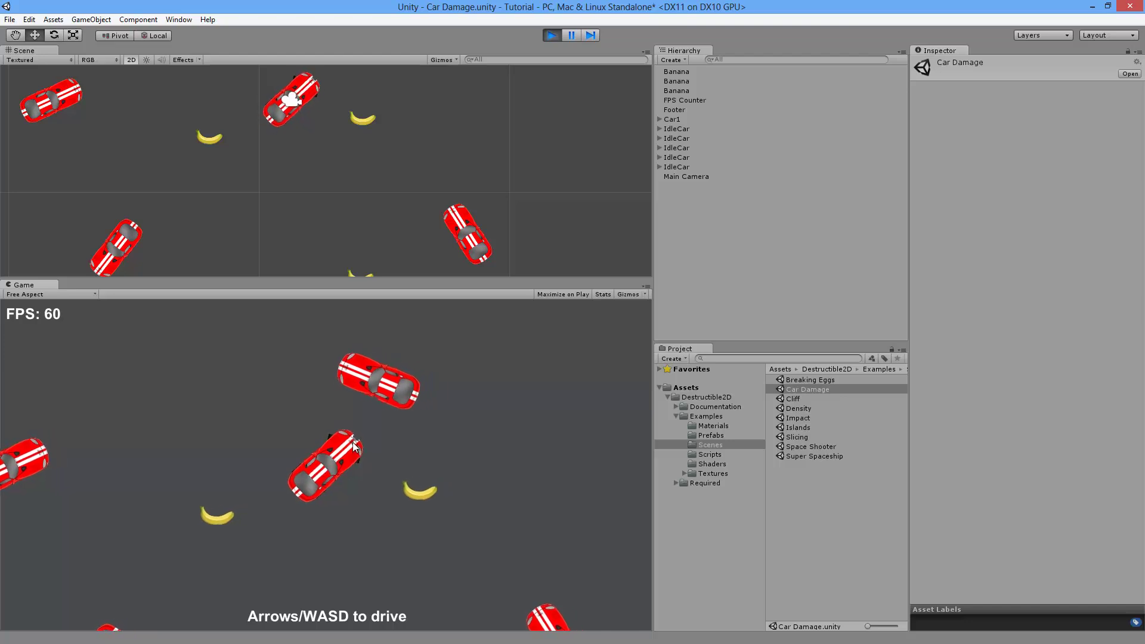
{"action": "key", "text": "Down"}
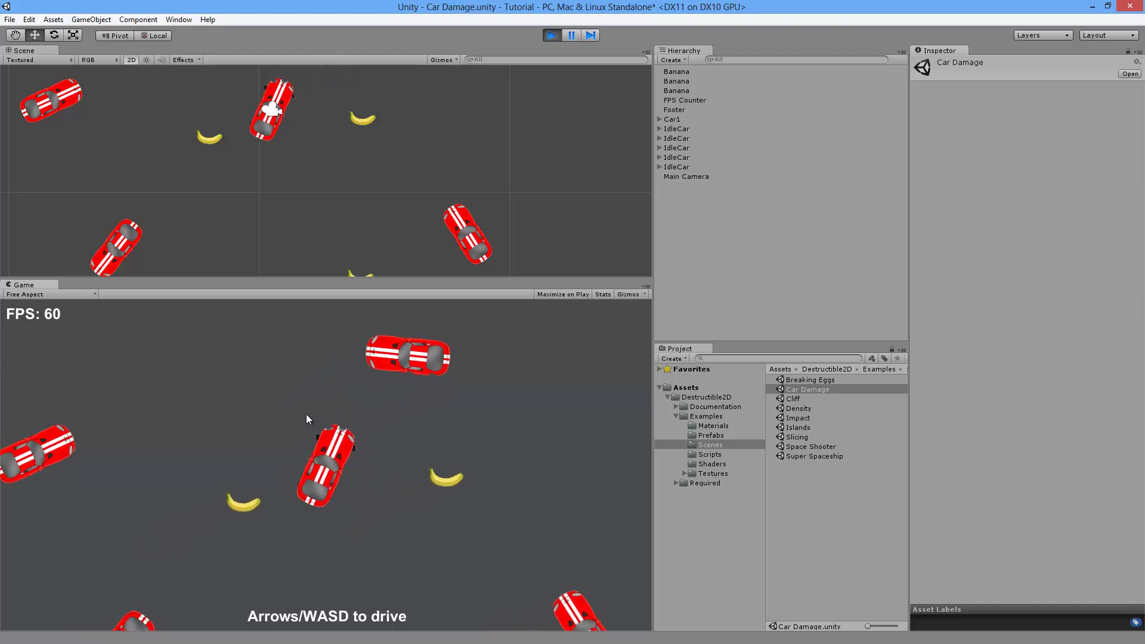
{"action": "key", "text": "Up"}
{"action": "key", "text": "Left"}
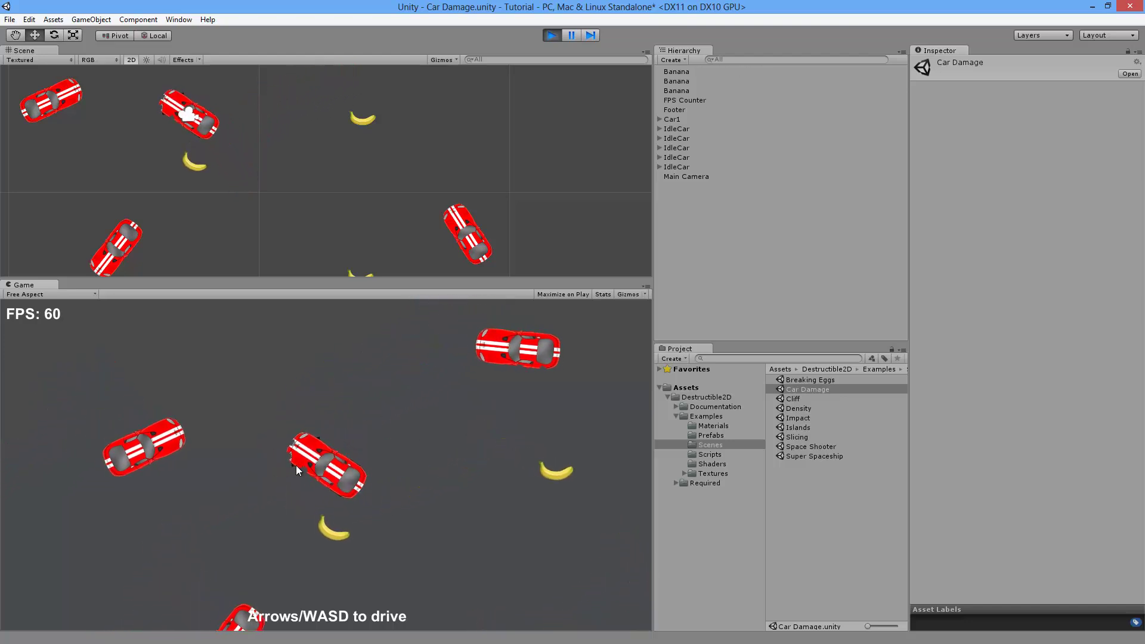
{"action": "key", "text": "Down"}
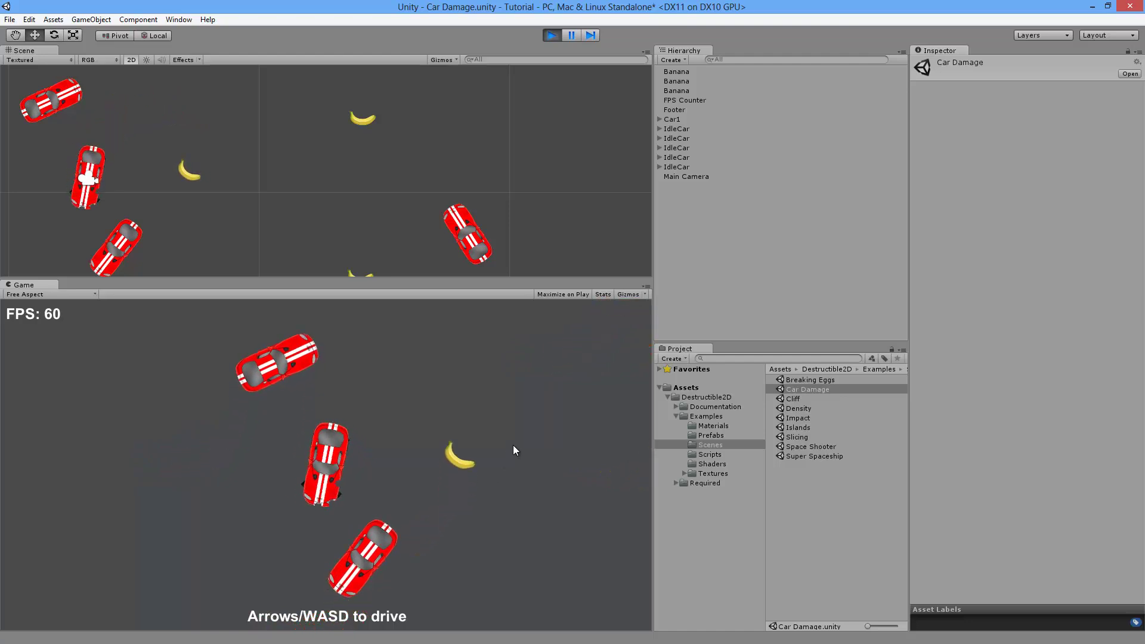
{"action": "key", "text": "Up"}
{"action": "key", "text": "Right"}
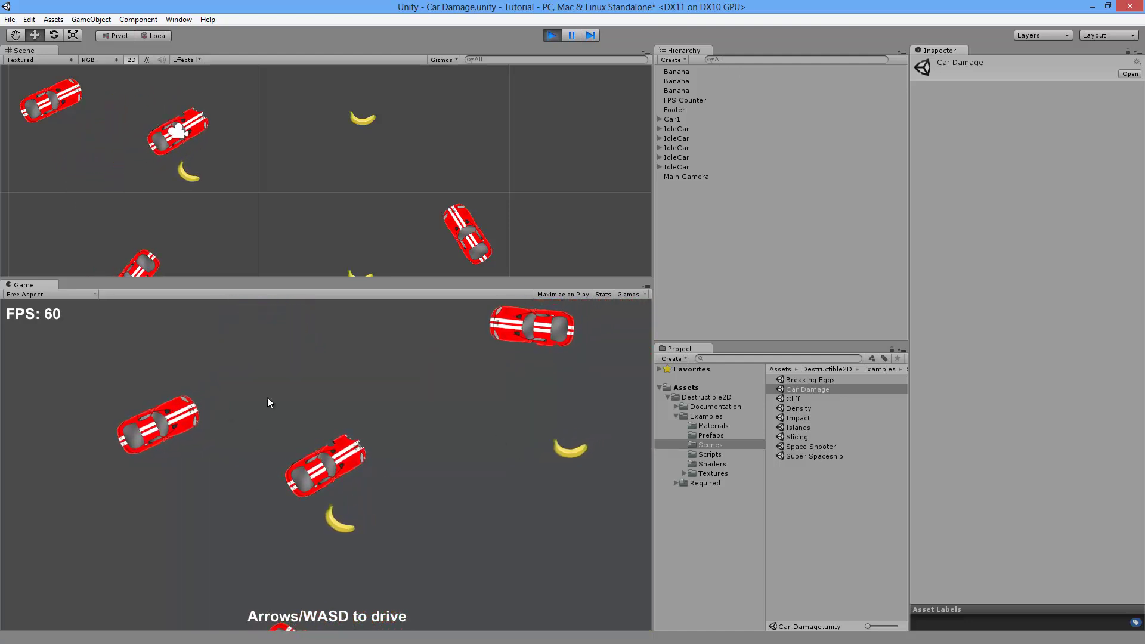